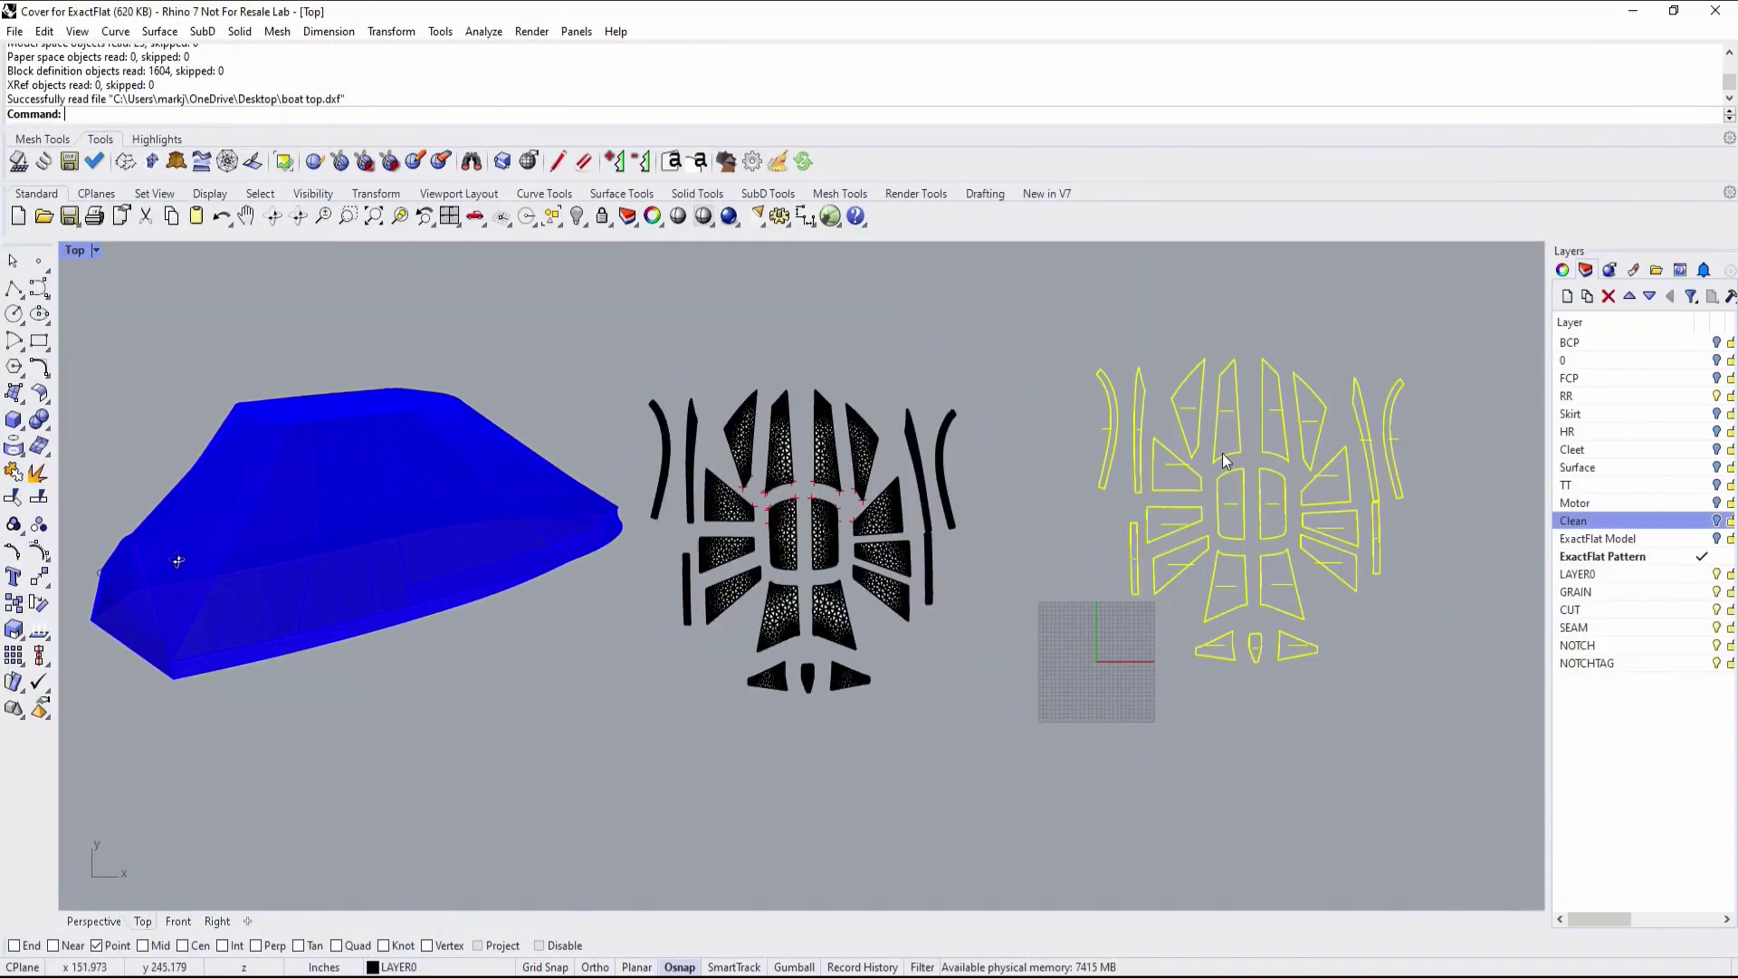
Step: Move the imported pattern outlines closer to the flattened mesh pieces and clear the selection
drag(1224, 461, 1102, 494)
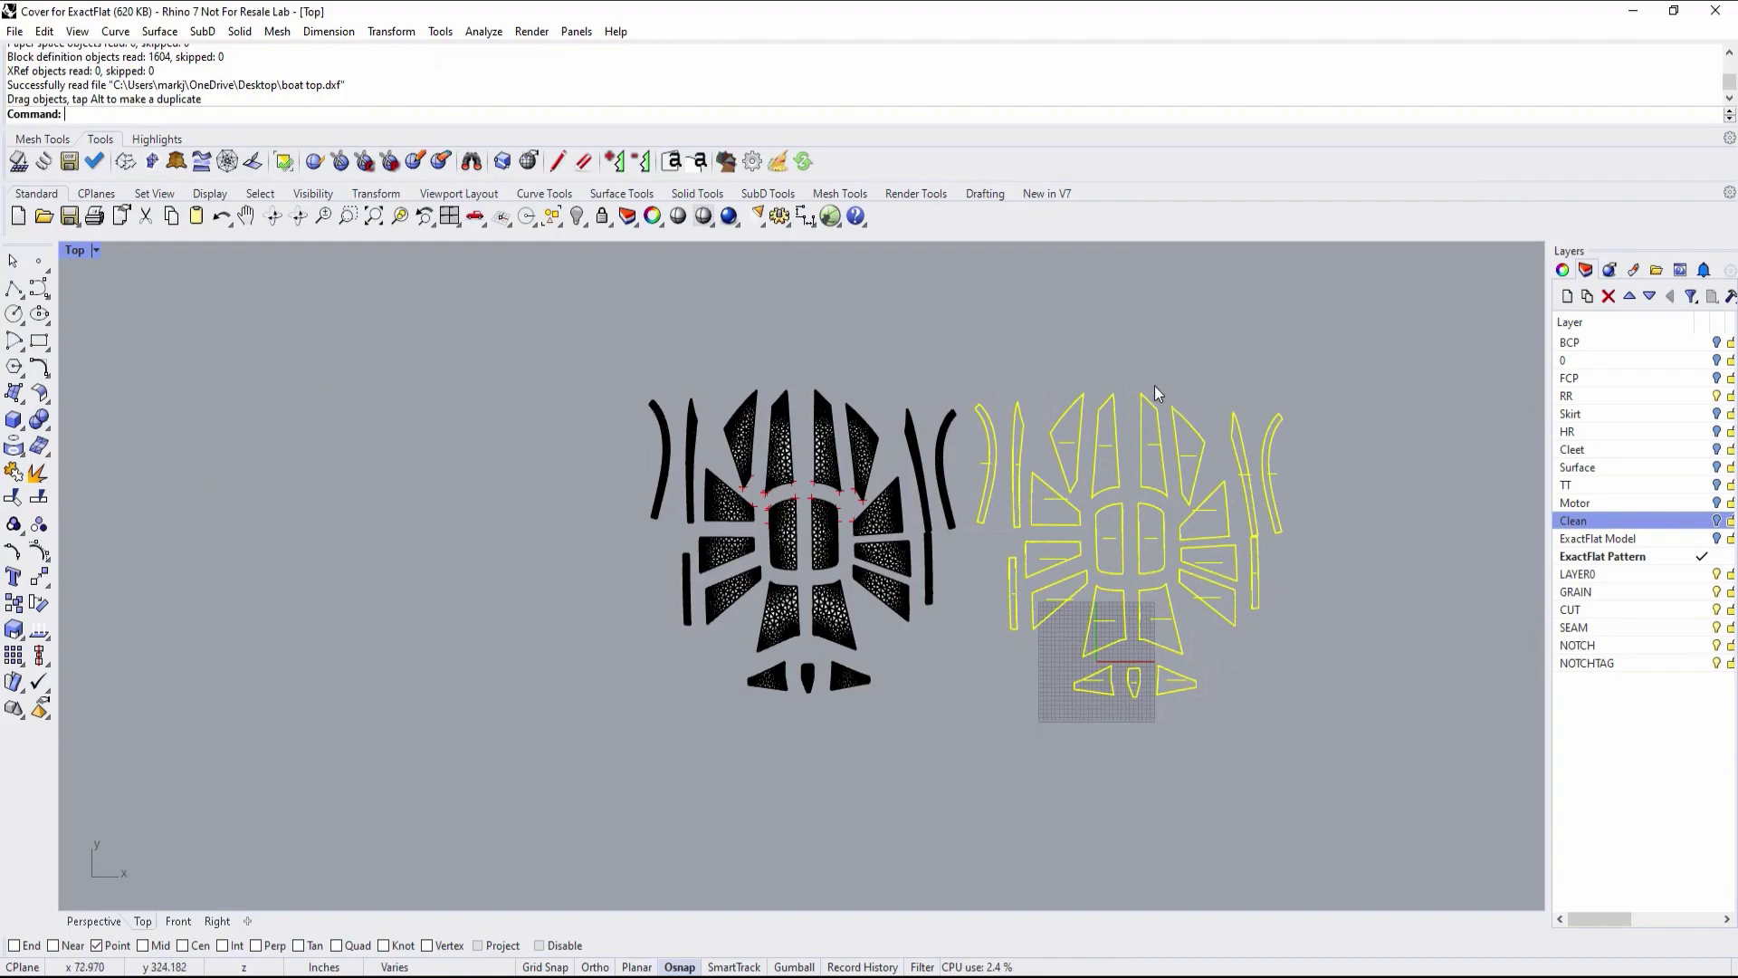
scroll(1155, 385, up, 4)
click(1282, 373)
Step: Examine the seam and cut outlines, notch tags and matching edges of adjacent pattern pieces up close and as a whole
scroll(1065, 561, up, 2)
scroll(1065, 561, up, 6)
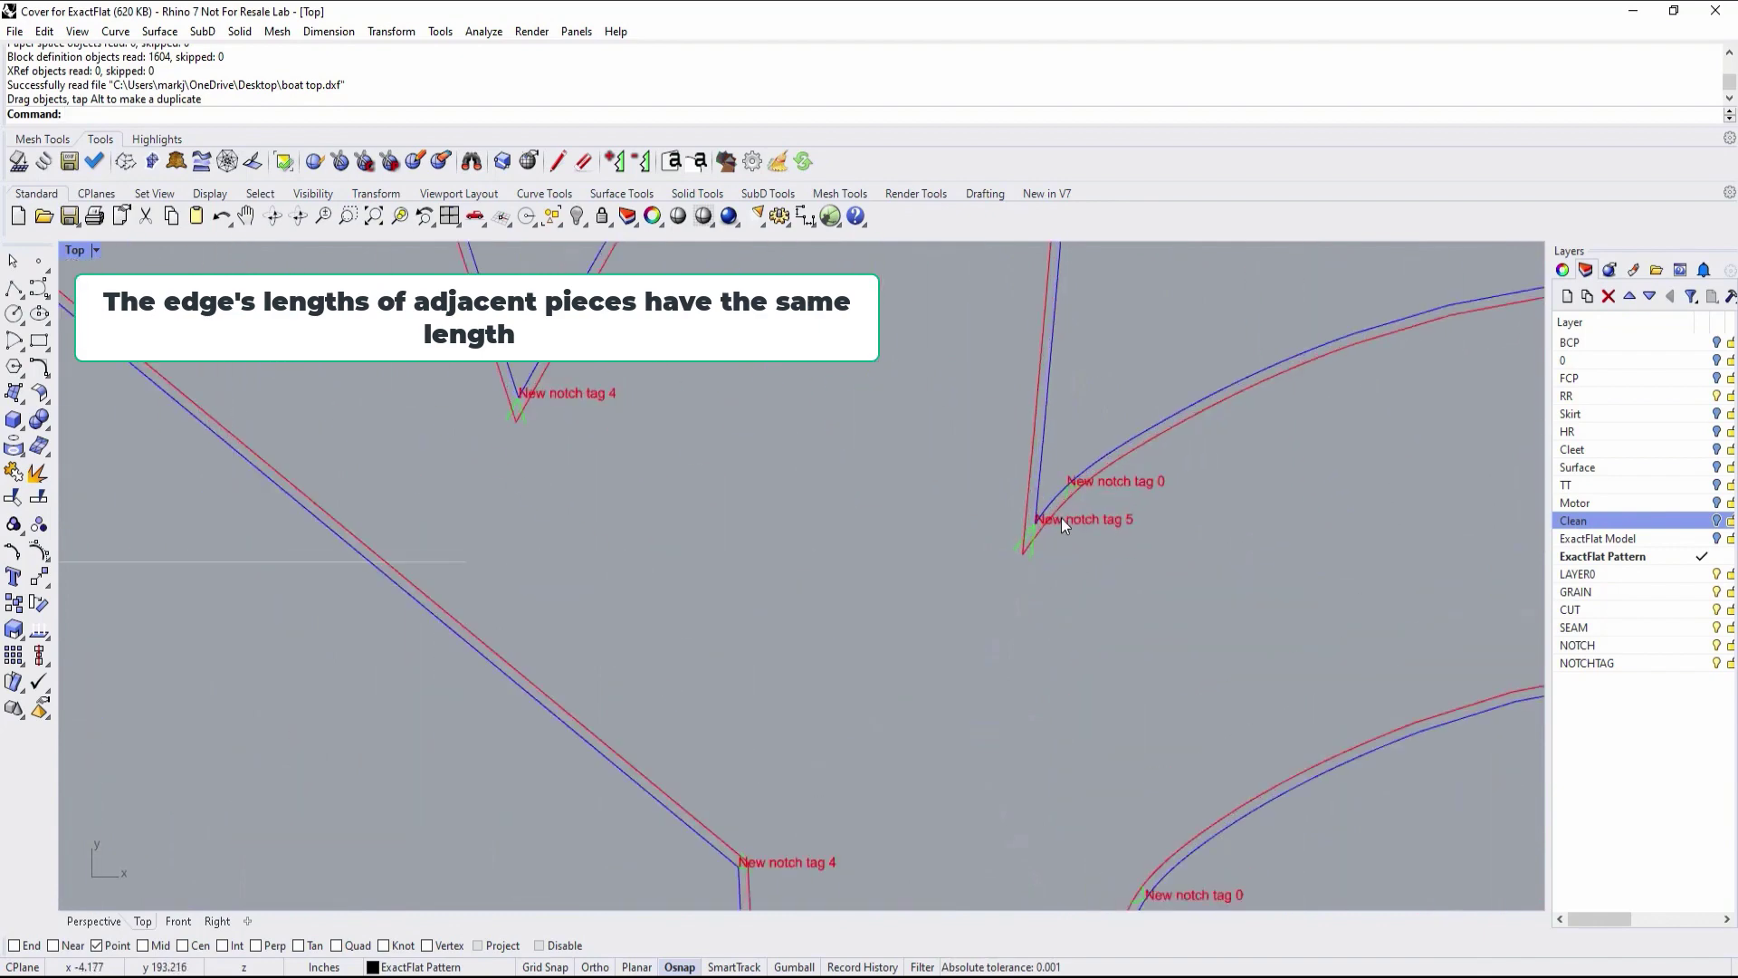
scroll(1050, 590, down, 5)
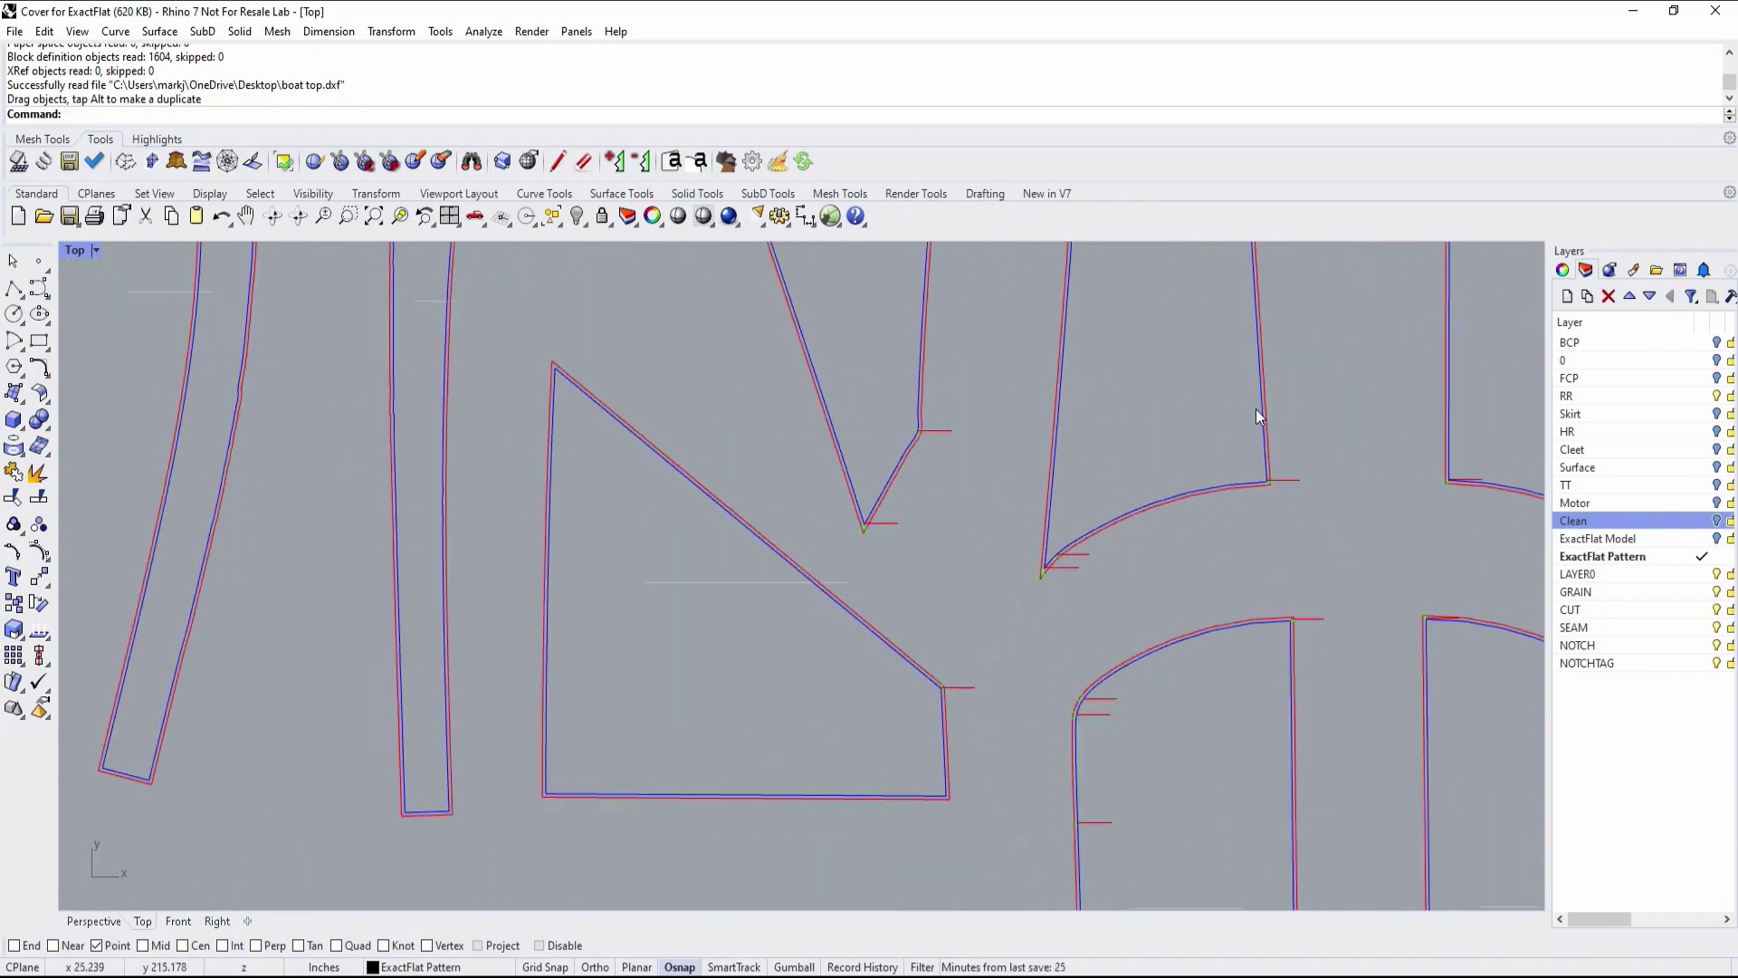
scroll(1258, 380, down, 3)
scroll(1125, 415, up, 3)
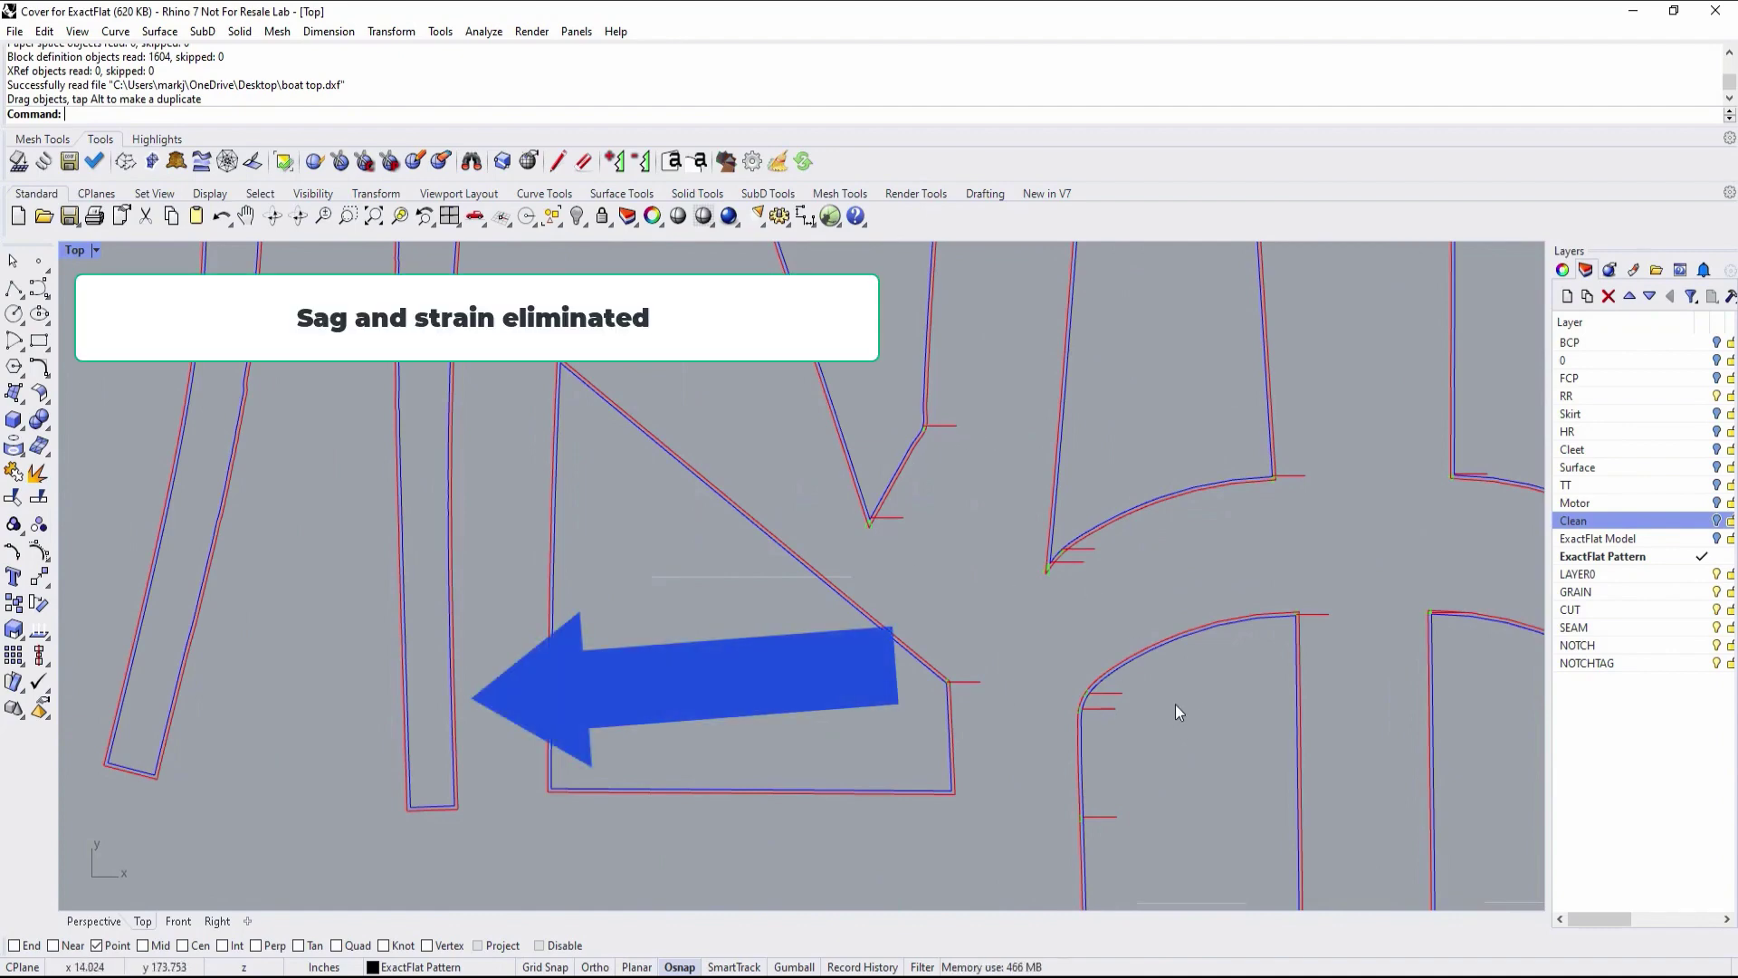
scroll(1175, 705, down, 3)
scroll(1141, 728, down, 2)
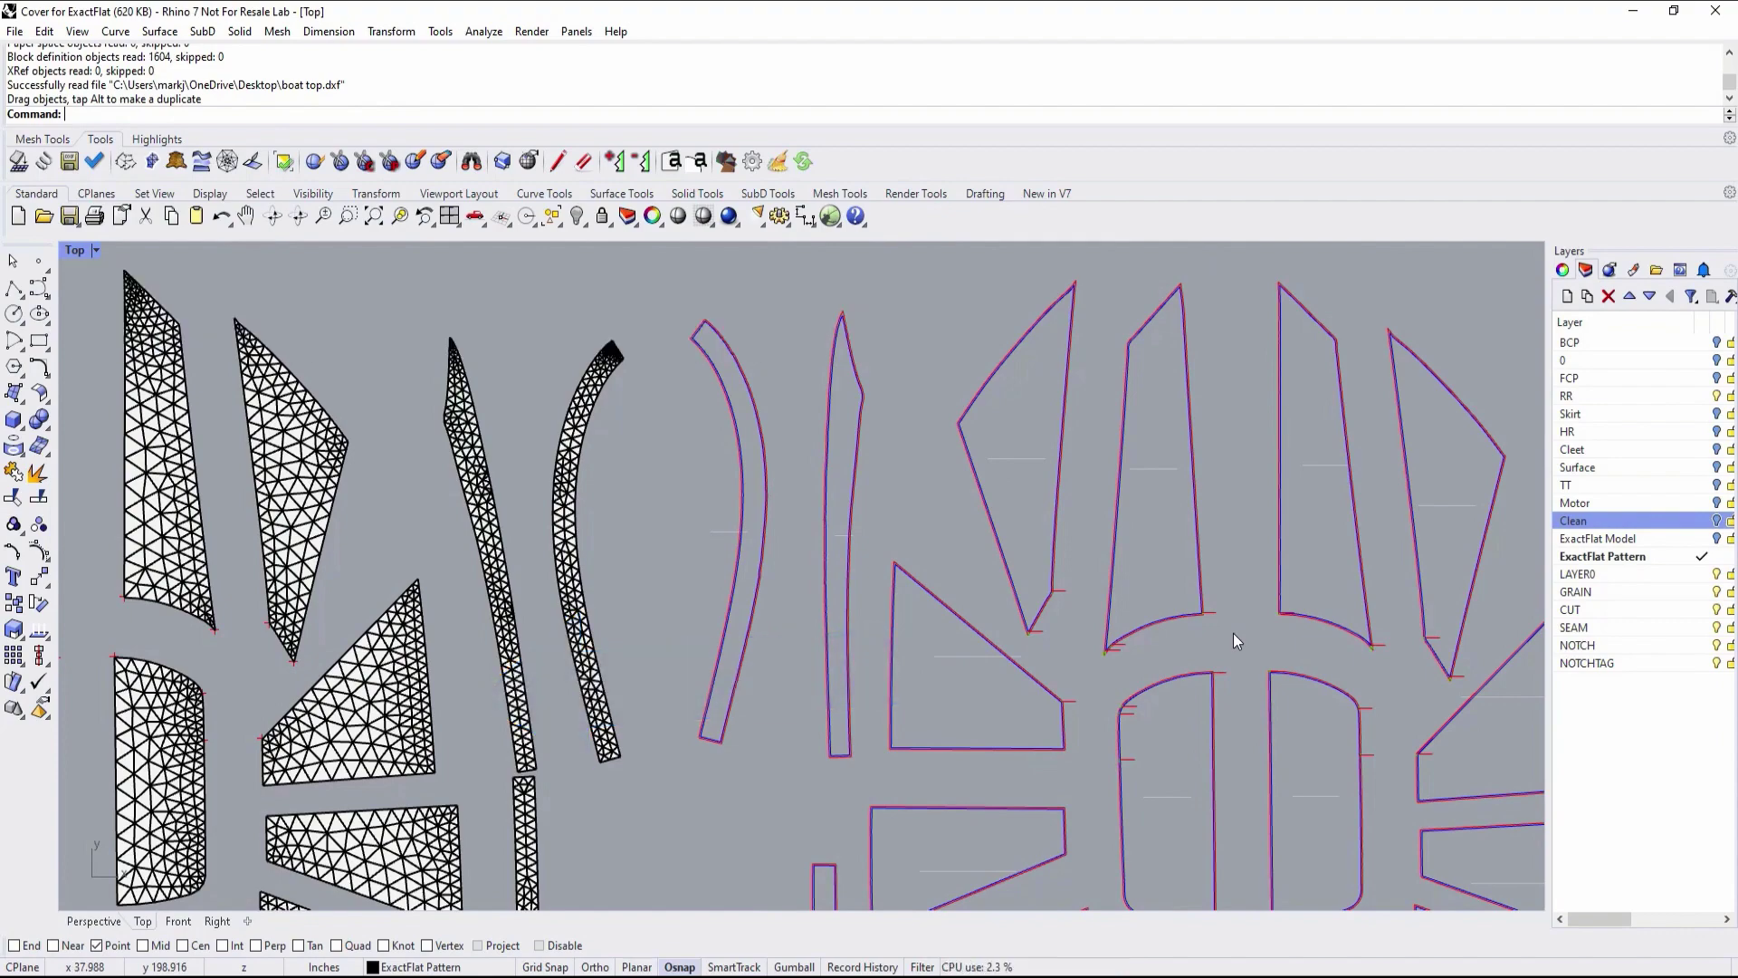
scroll(1233, 633, down, 5)
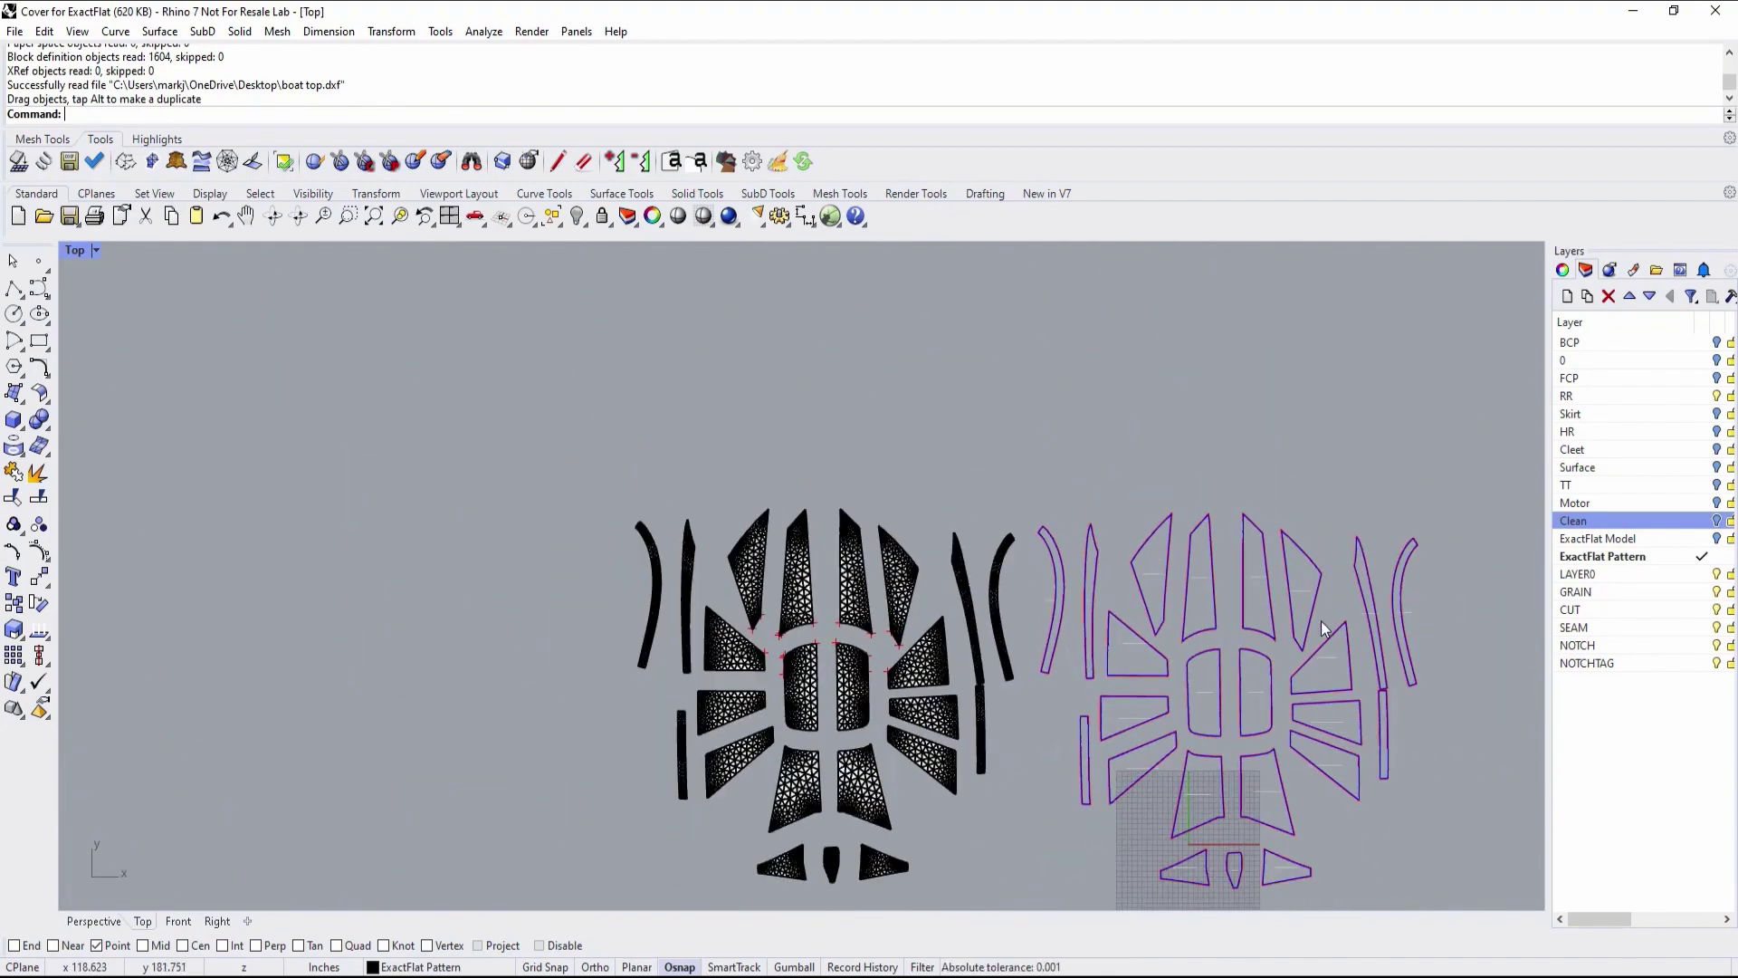
click(373, 215)
scroll(825, 583, down, 2)
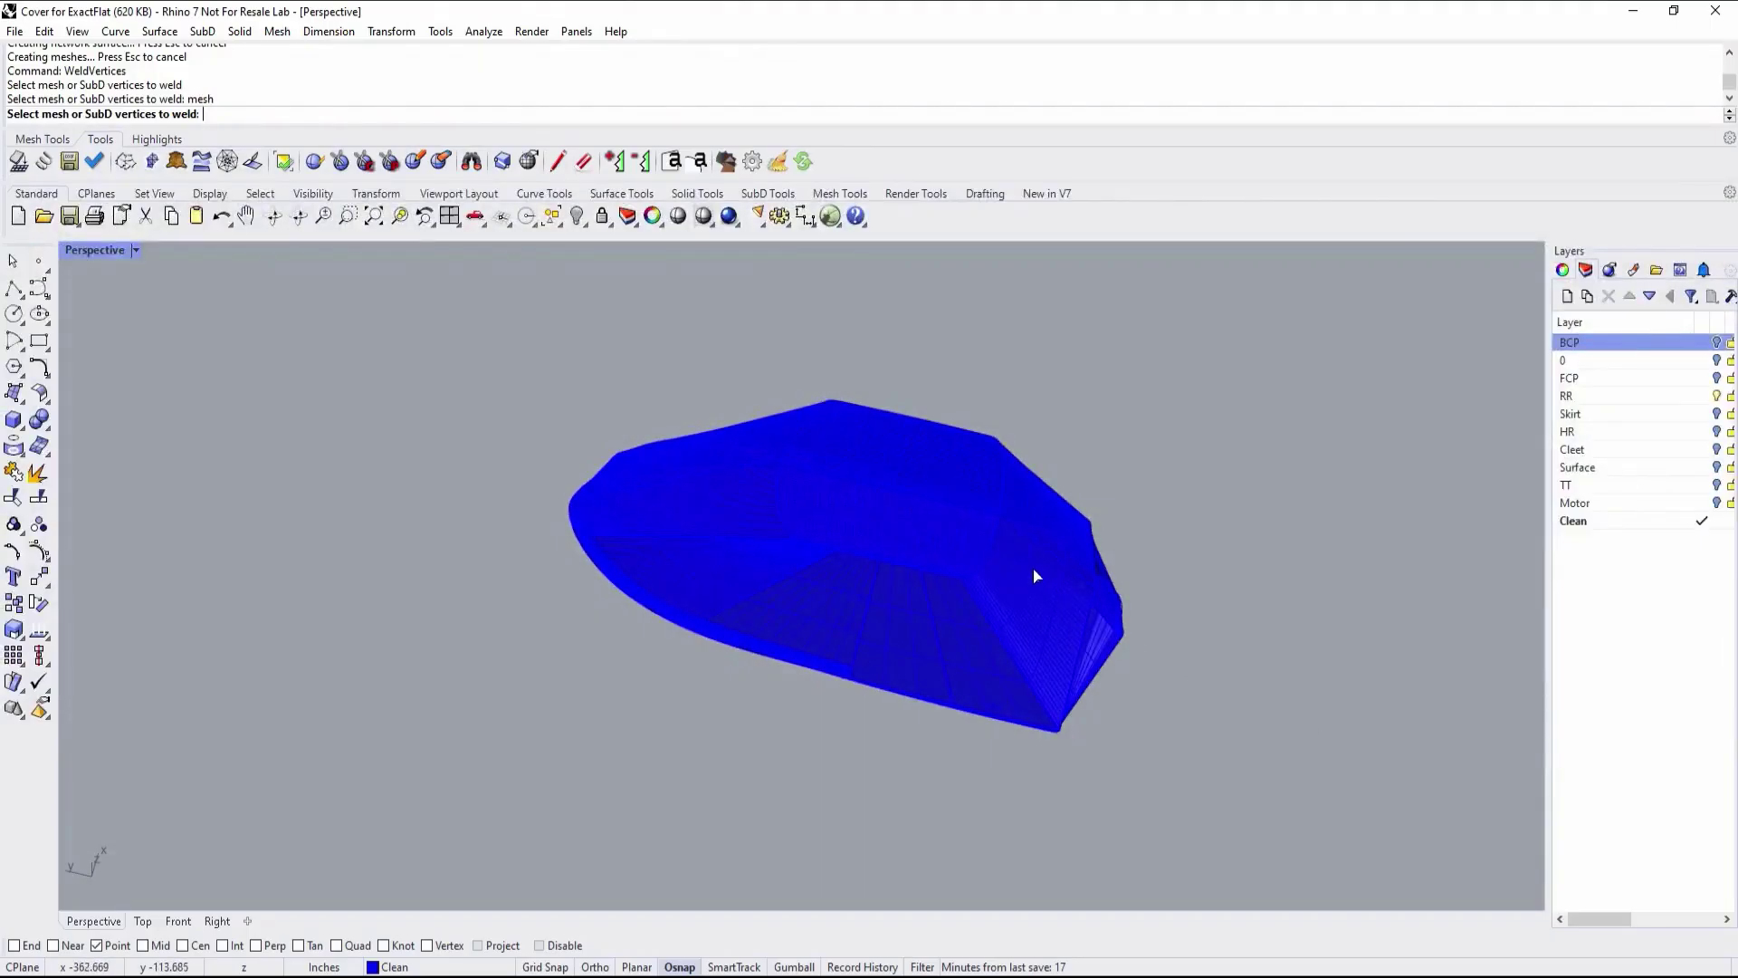
Step: Cancel the active weld command and mesh all the boat cover surfaces with the slider at the More polygons end
key(Escape)
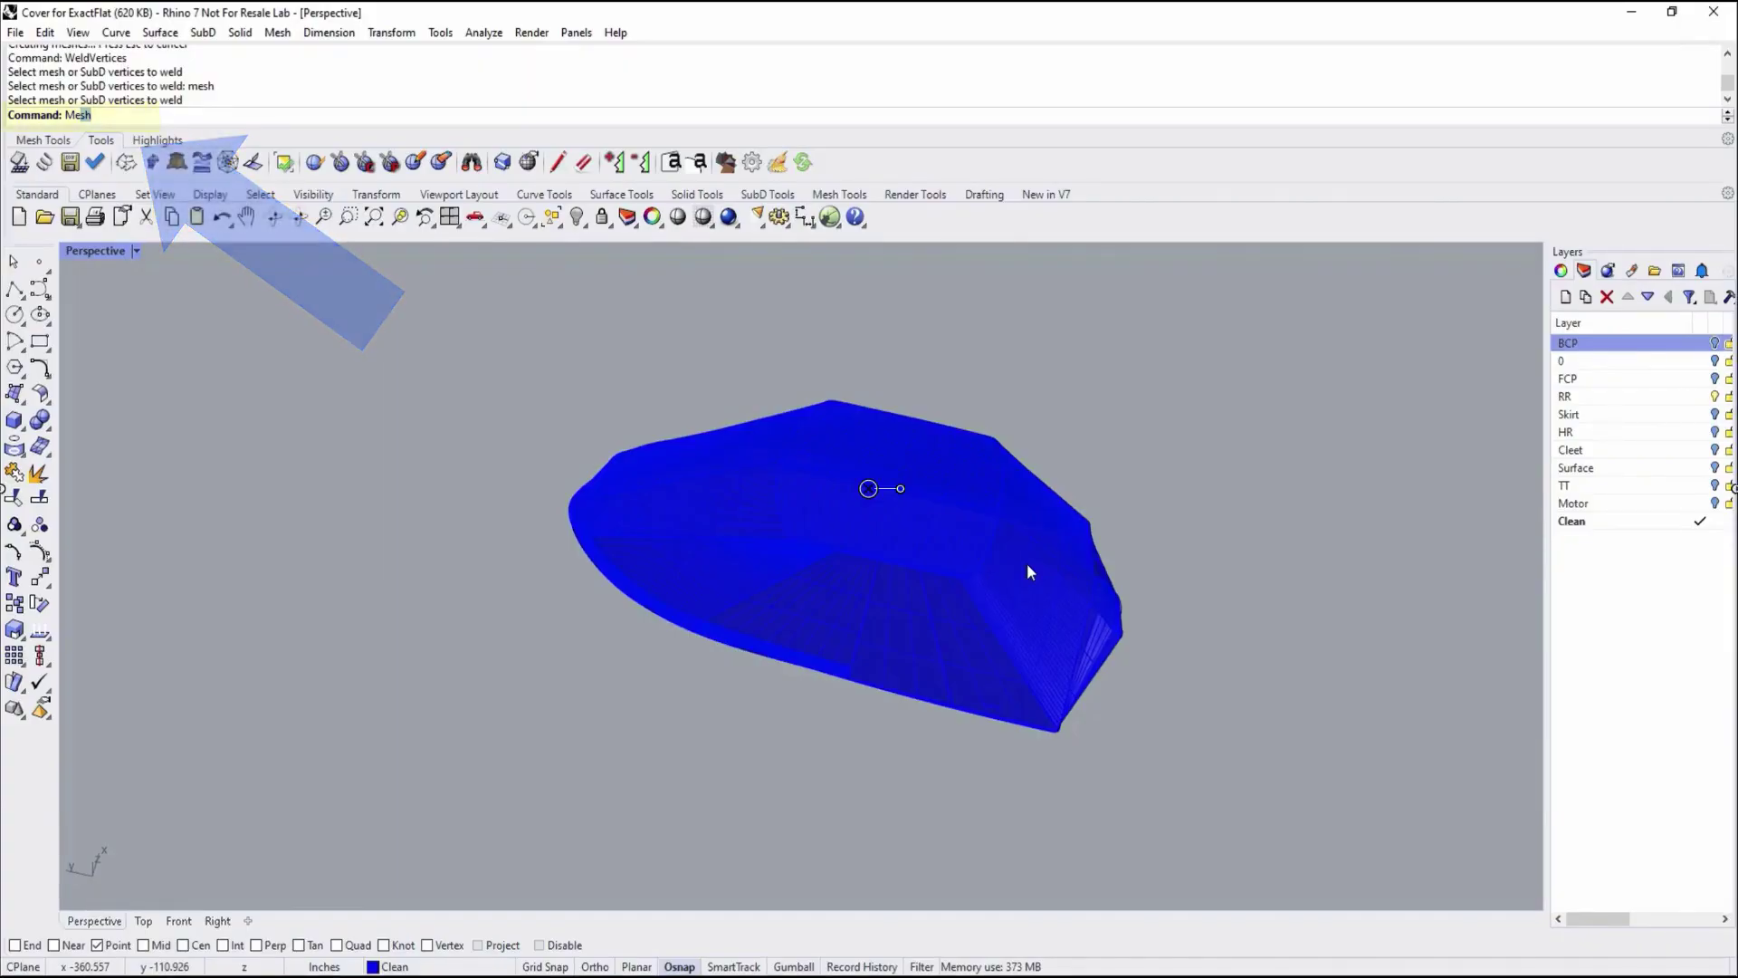
key(Return)
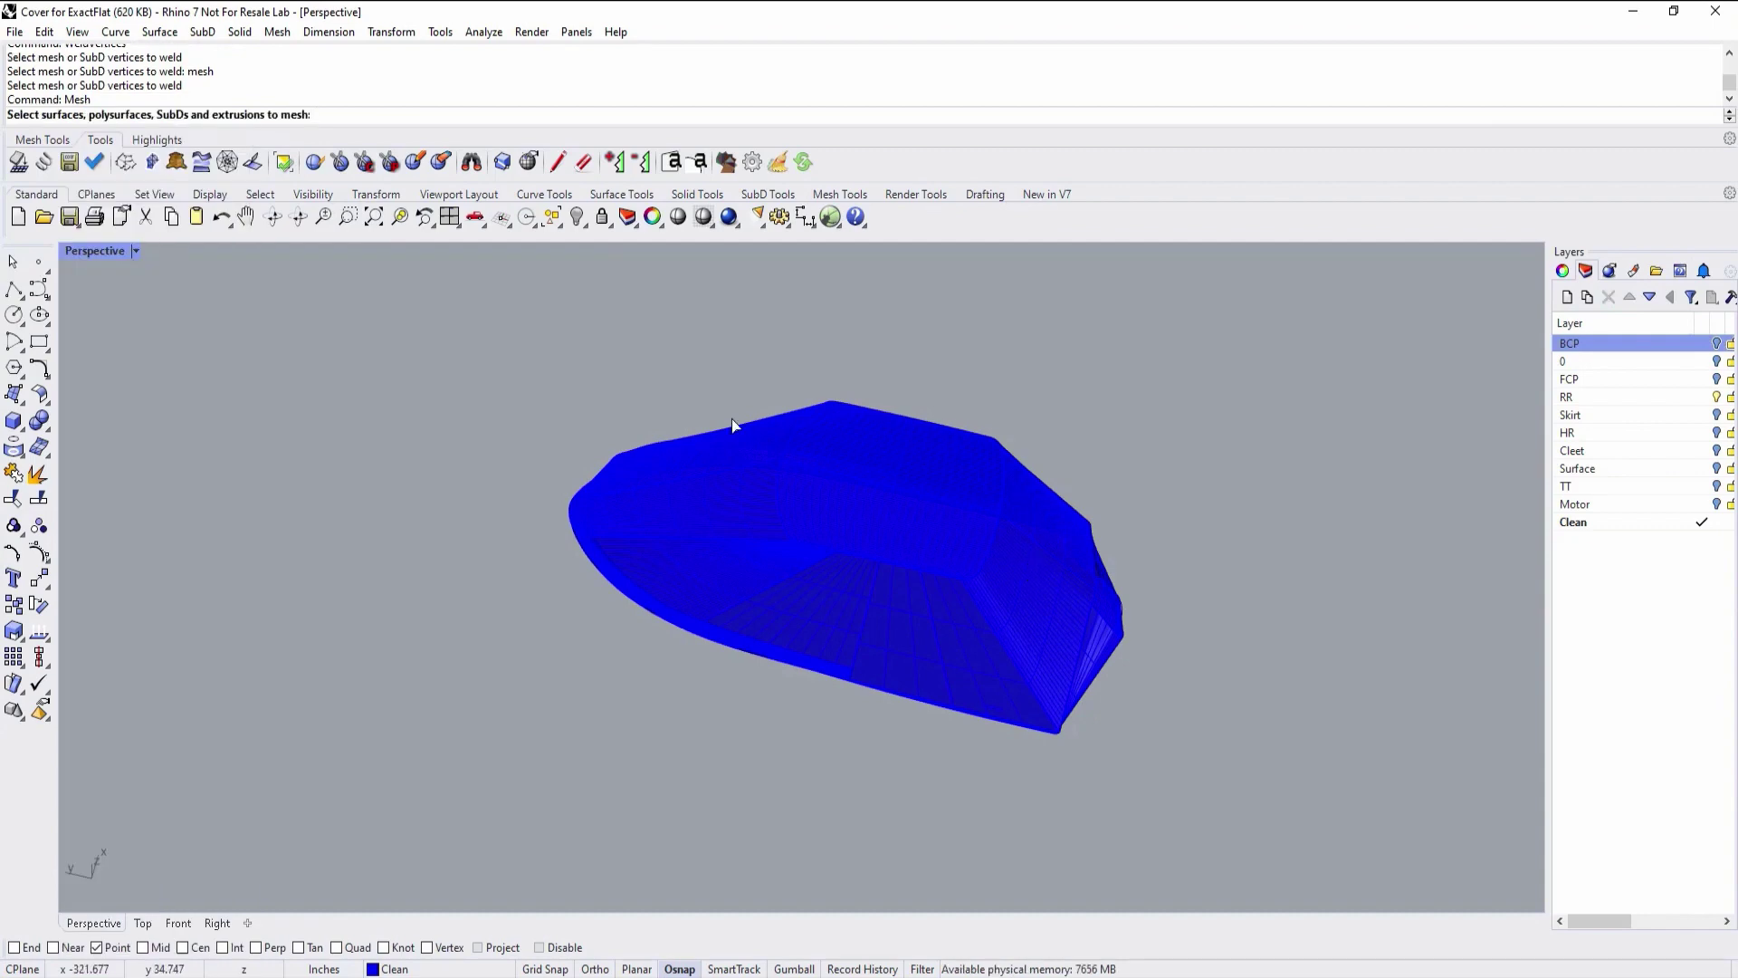
drag(493, 326, 1235, 828)
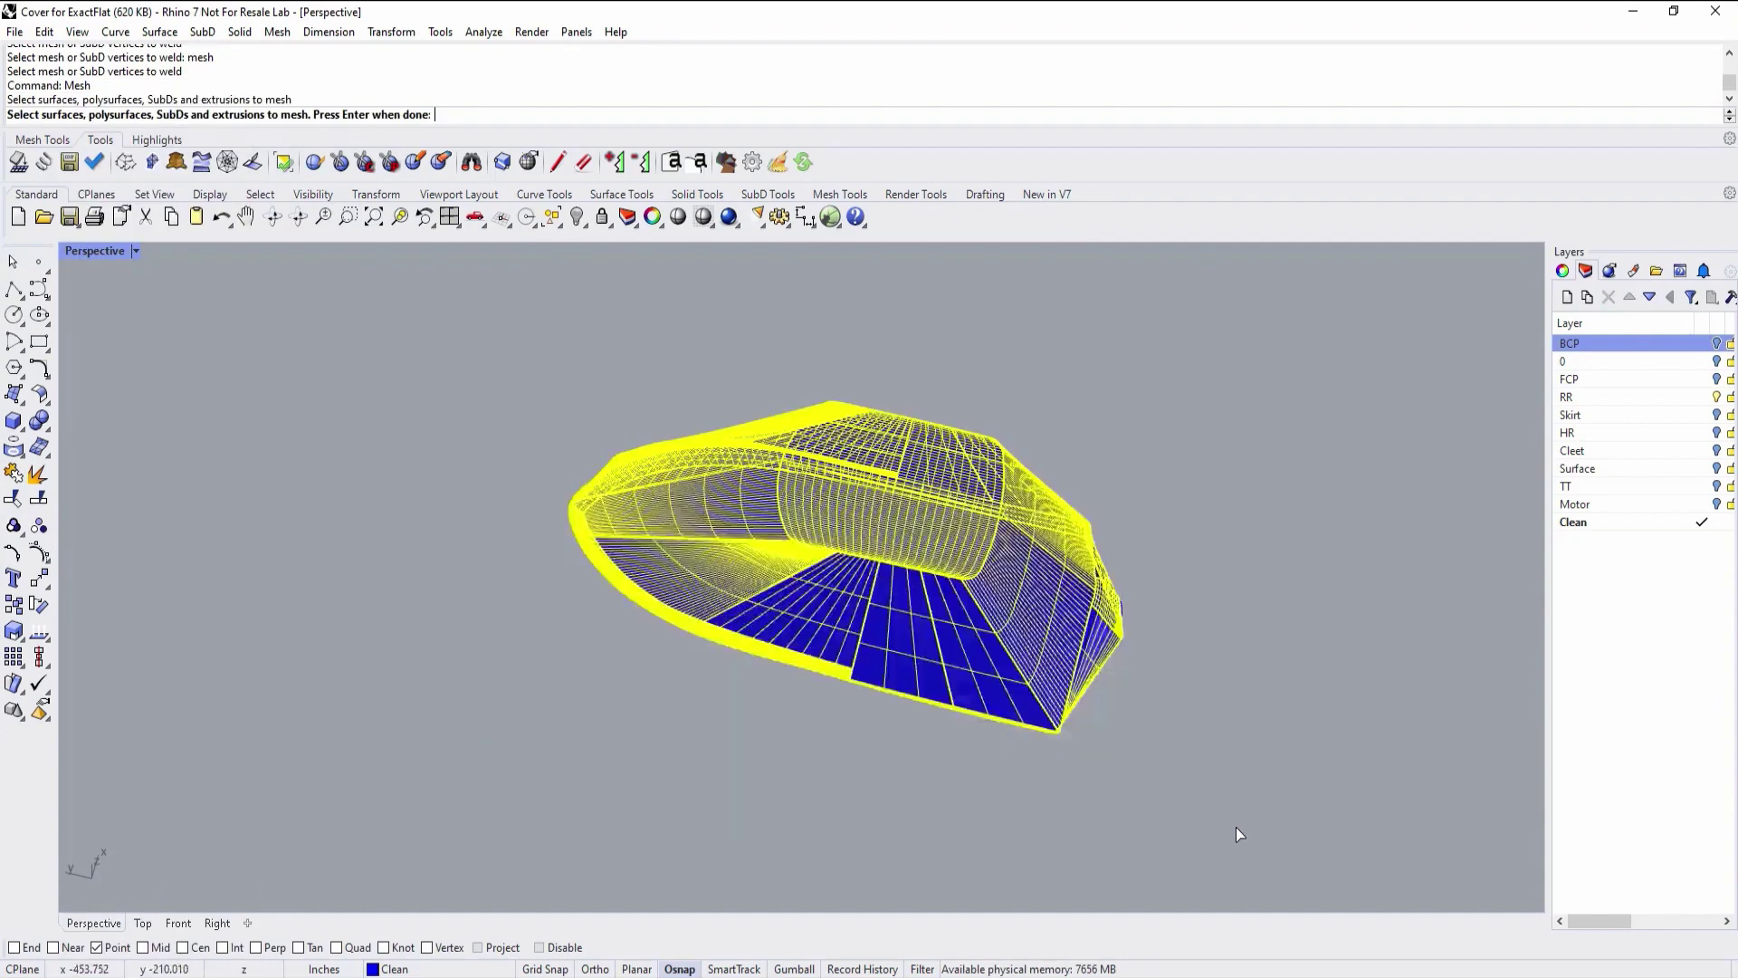
key(Return)
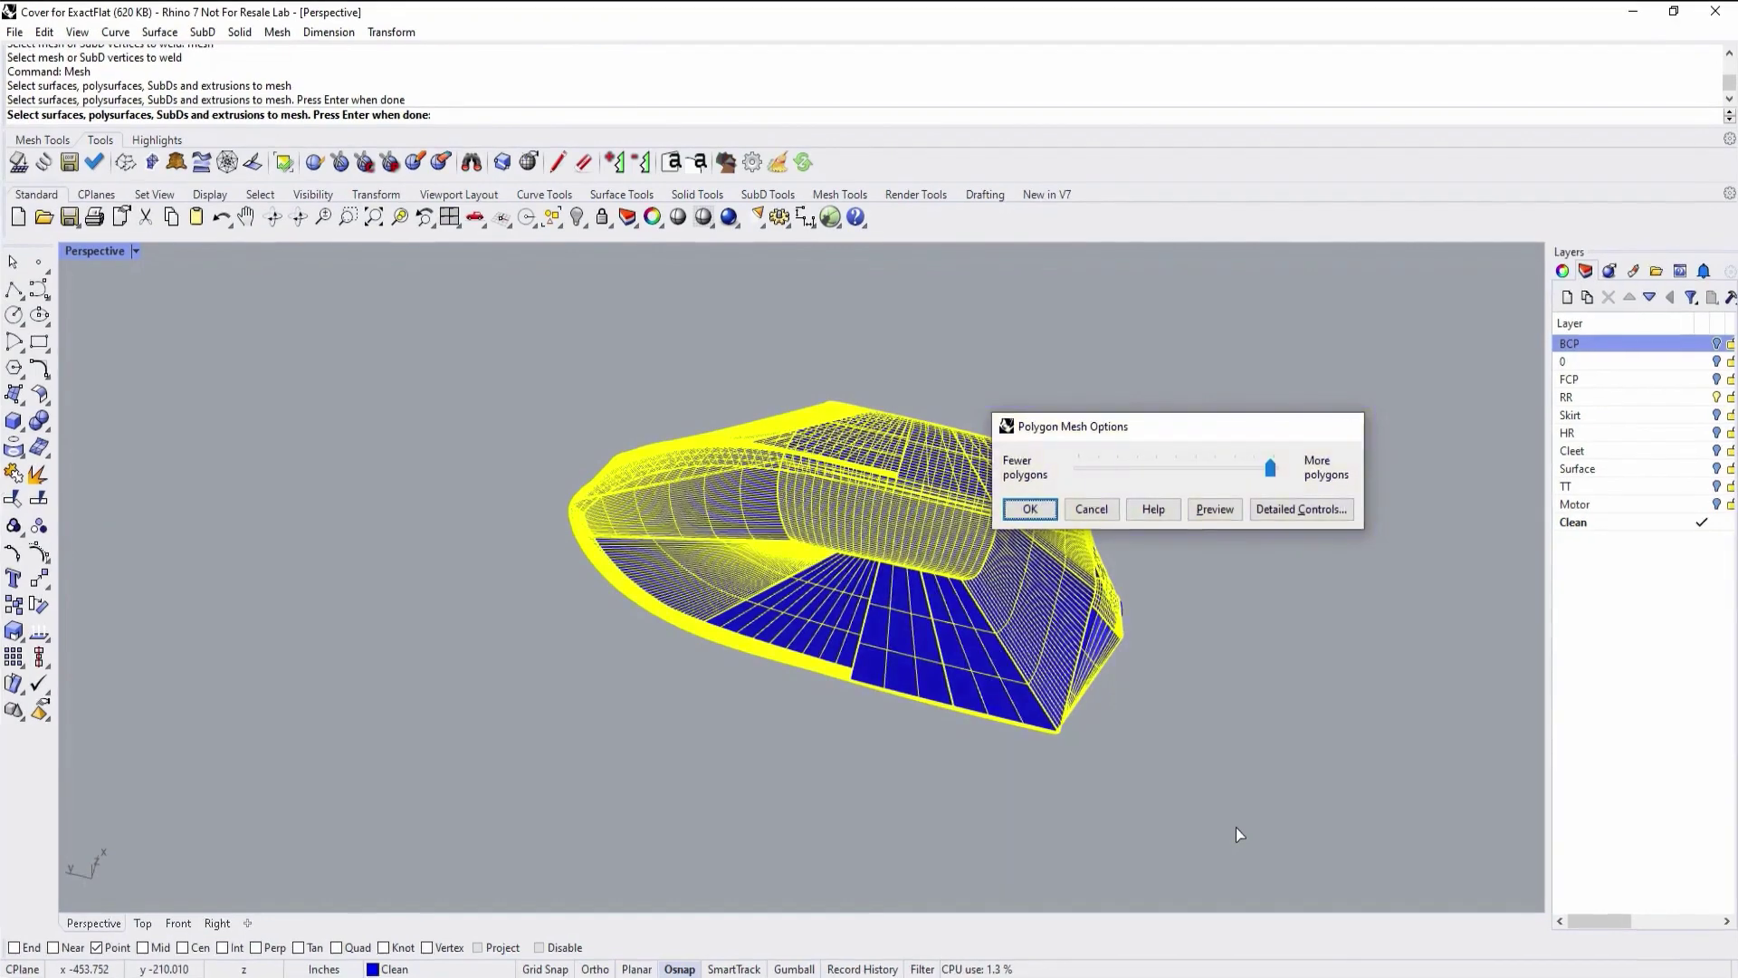
key(Return)
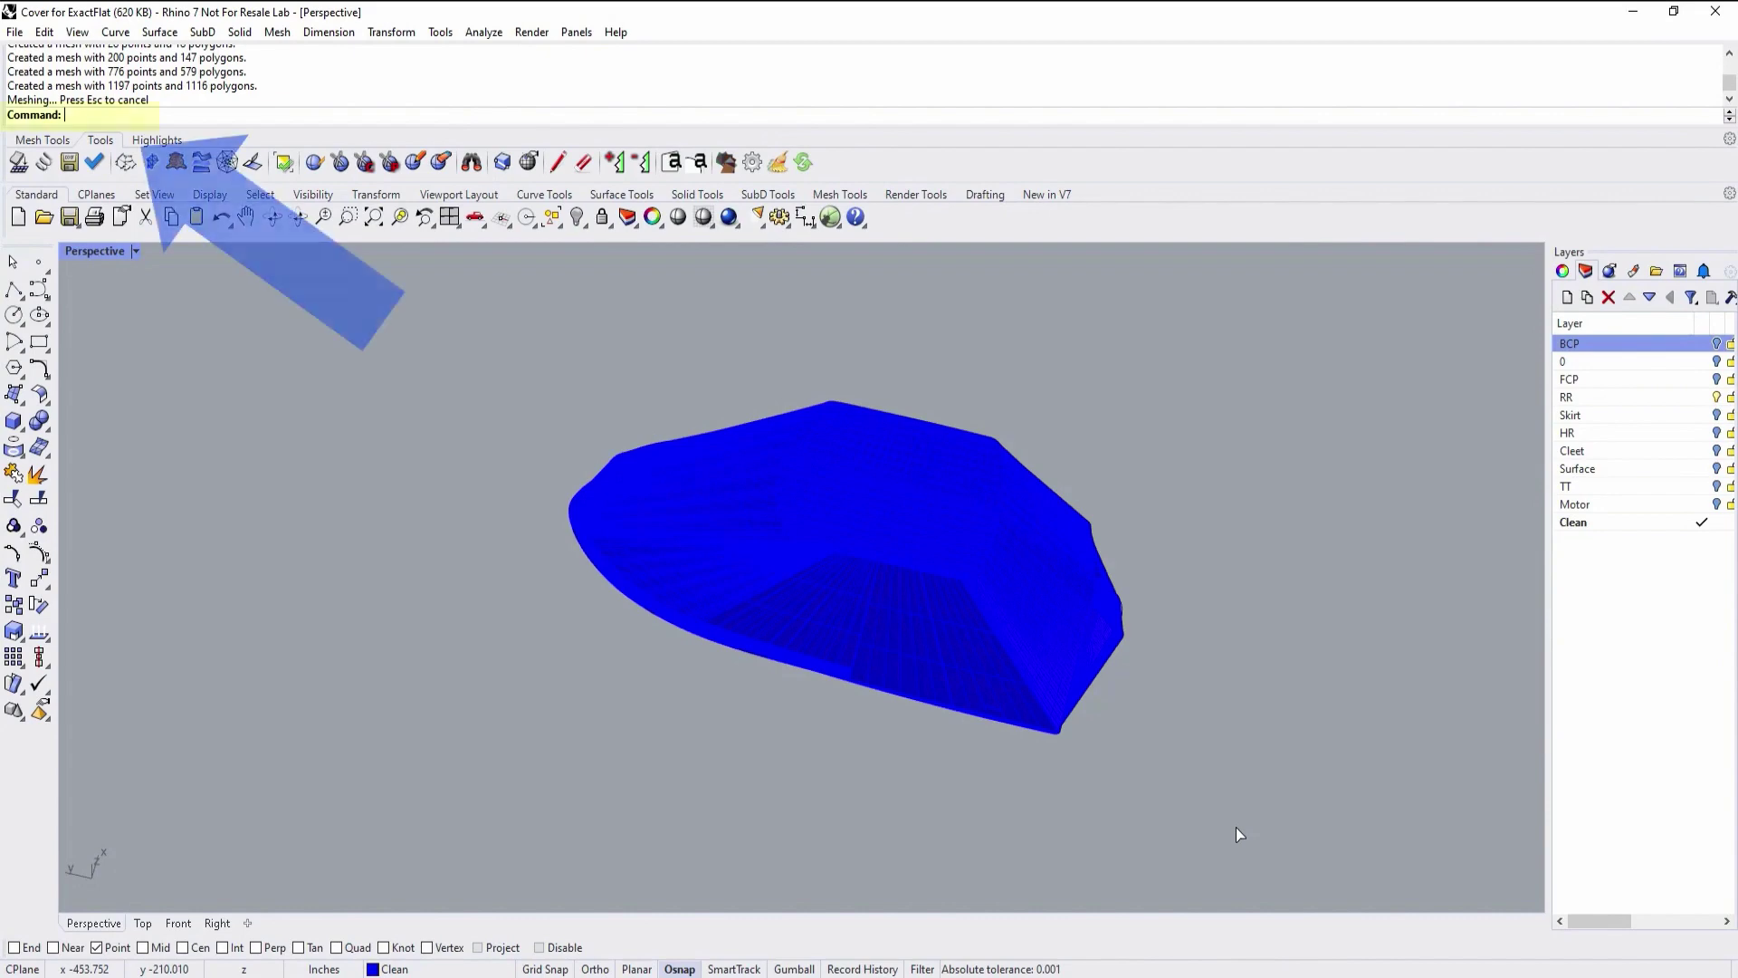
Step: Select all the meshes with SelMesh, isolate them from the curves and surfaces, and clear the selection
text(SectionelMesh)
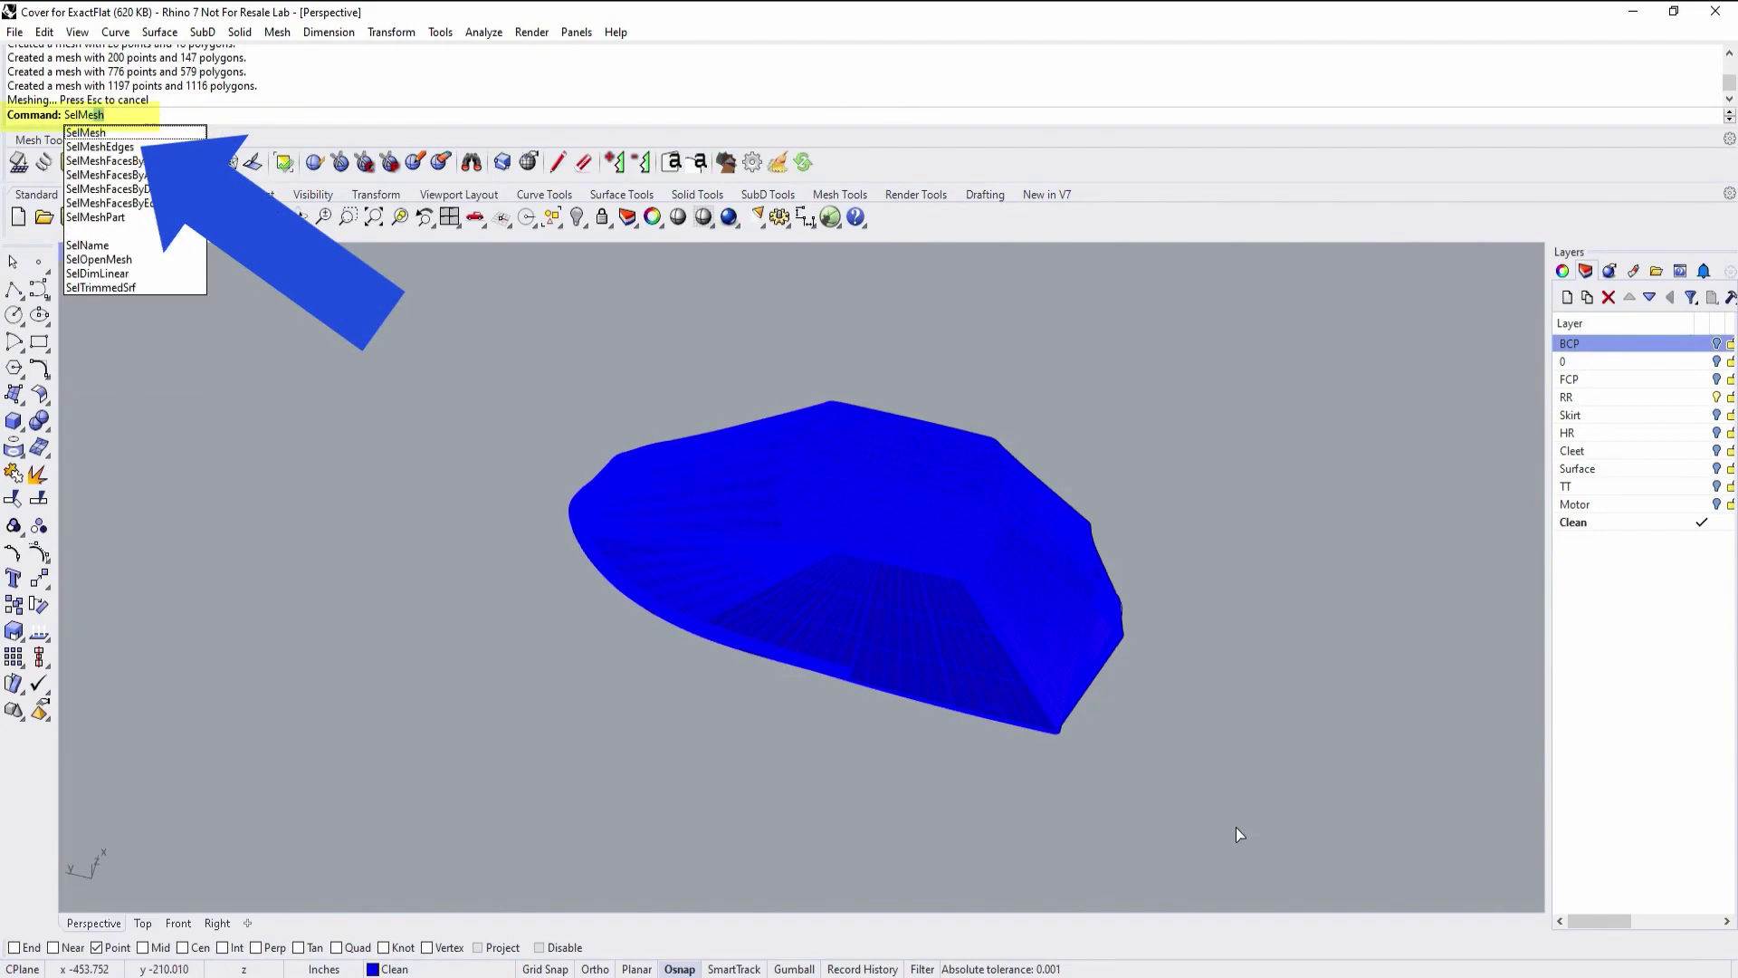
key(Return)
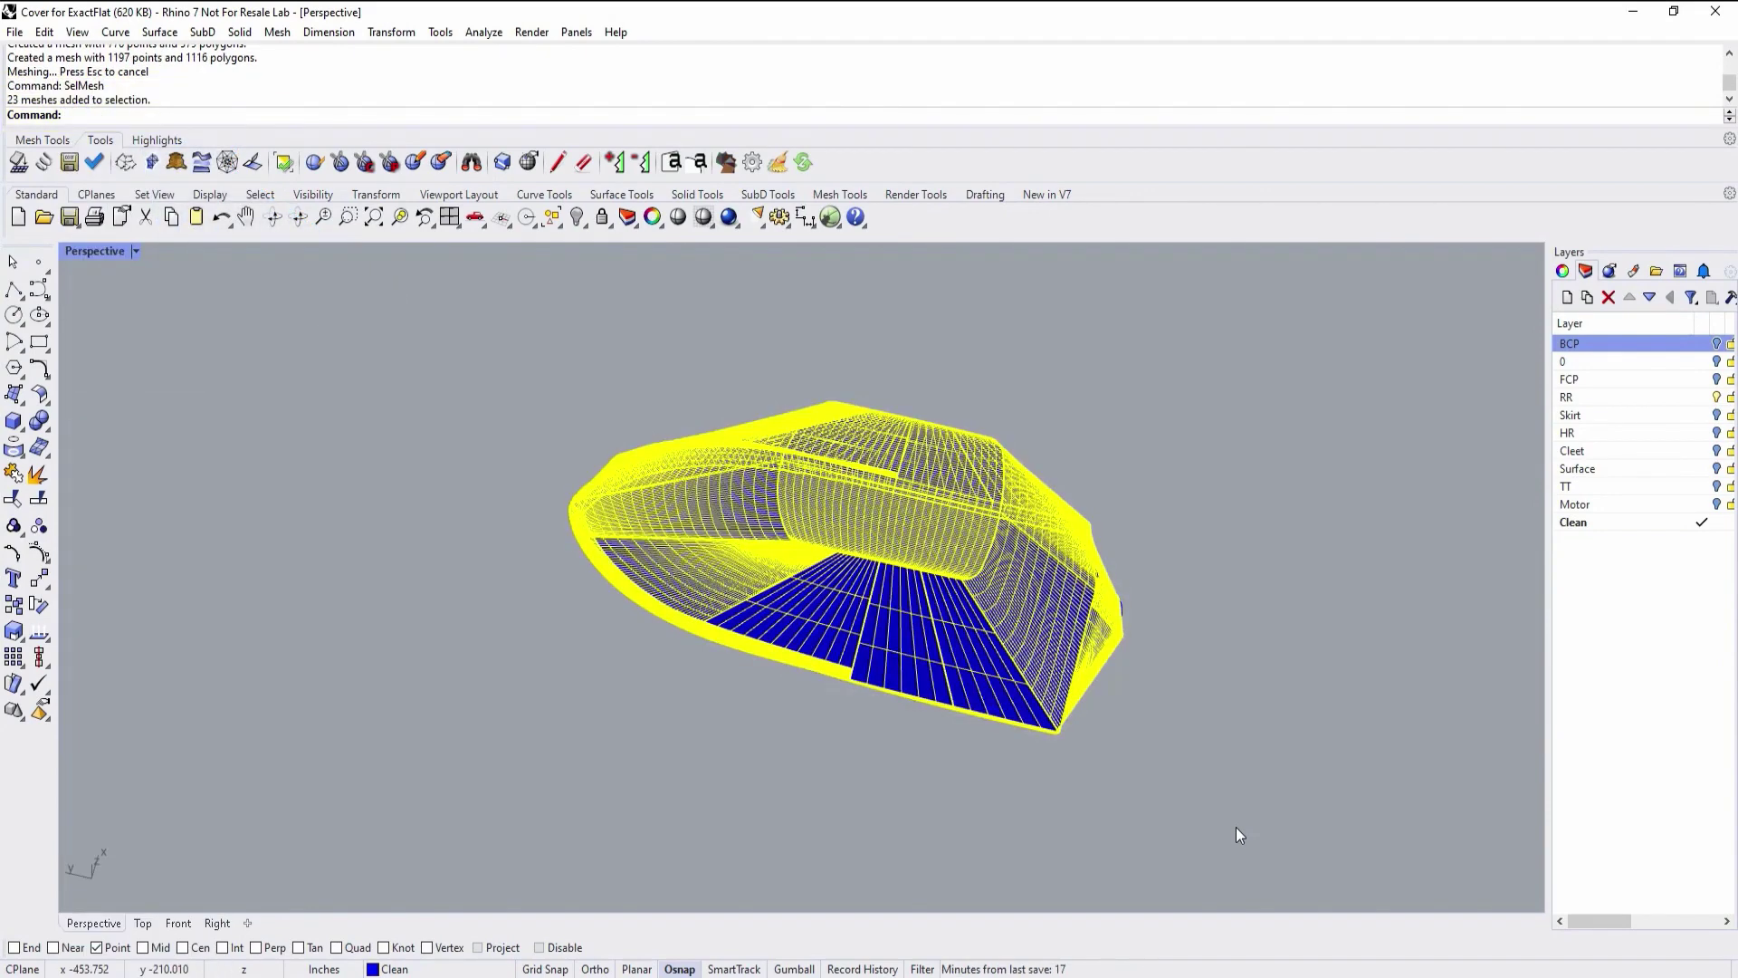
text(Isolate)
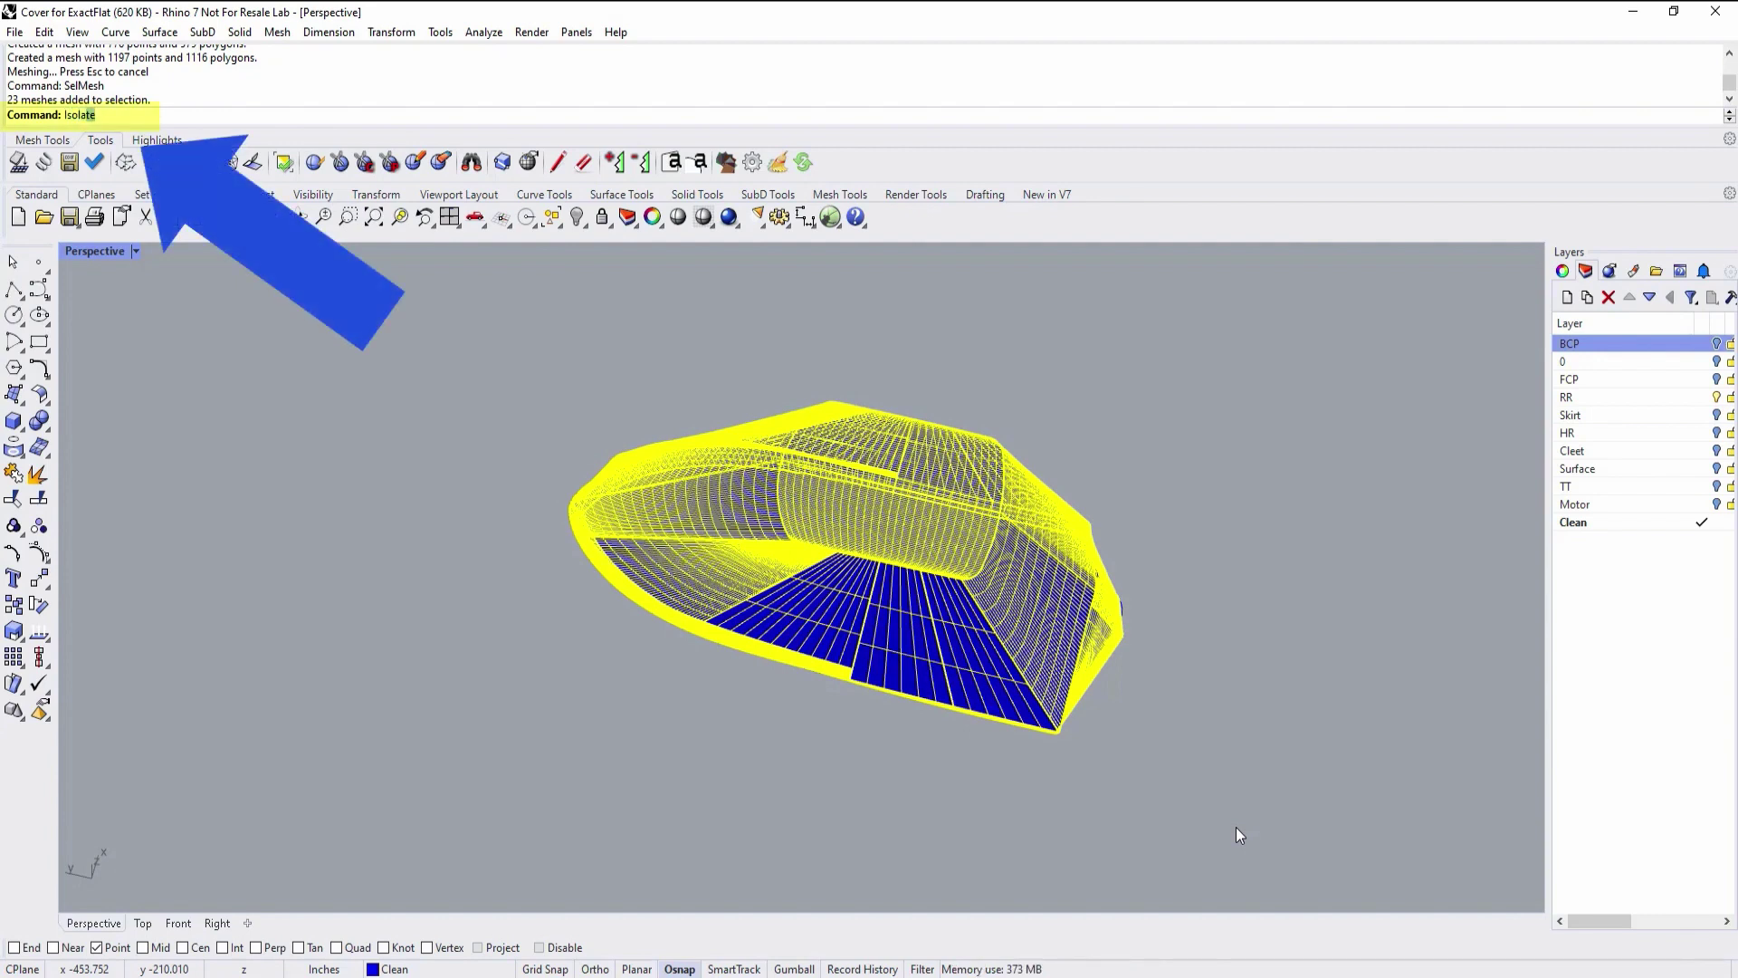
key(Return)
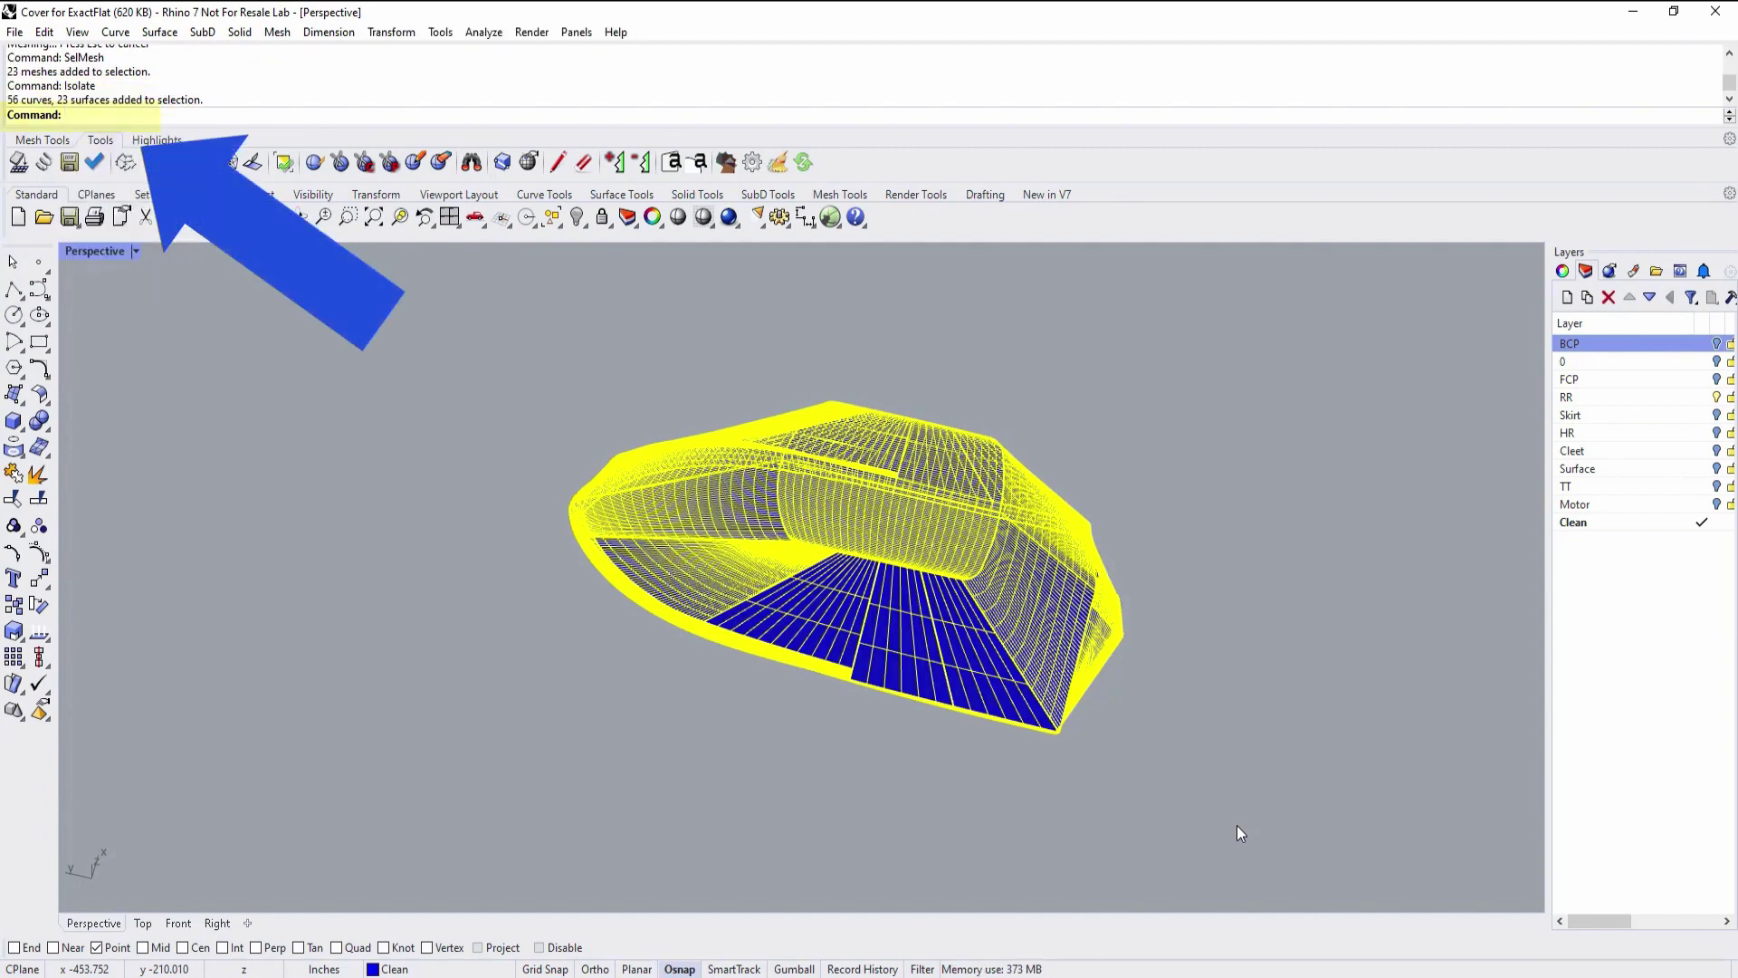
click(1442, 715)
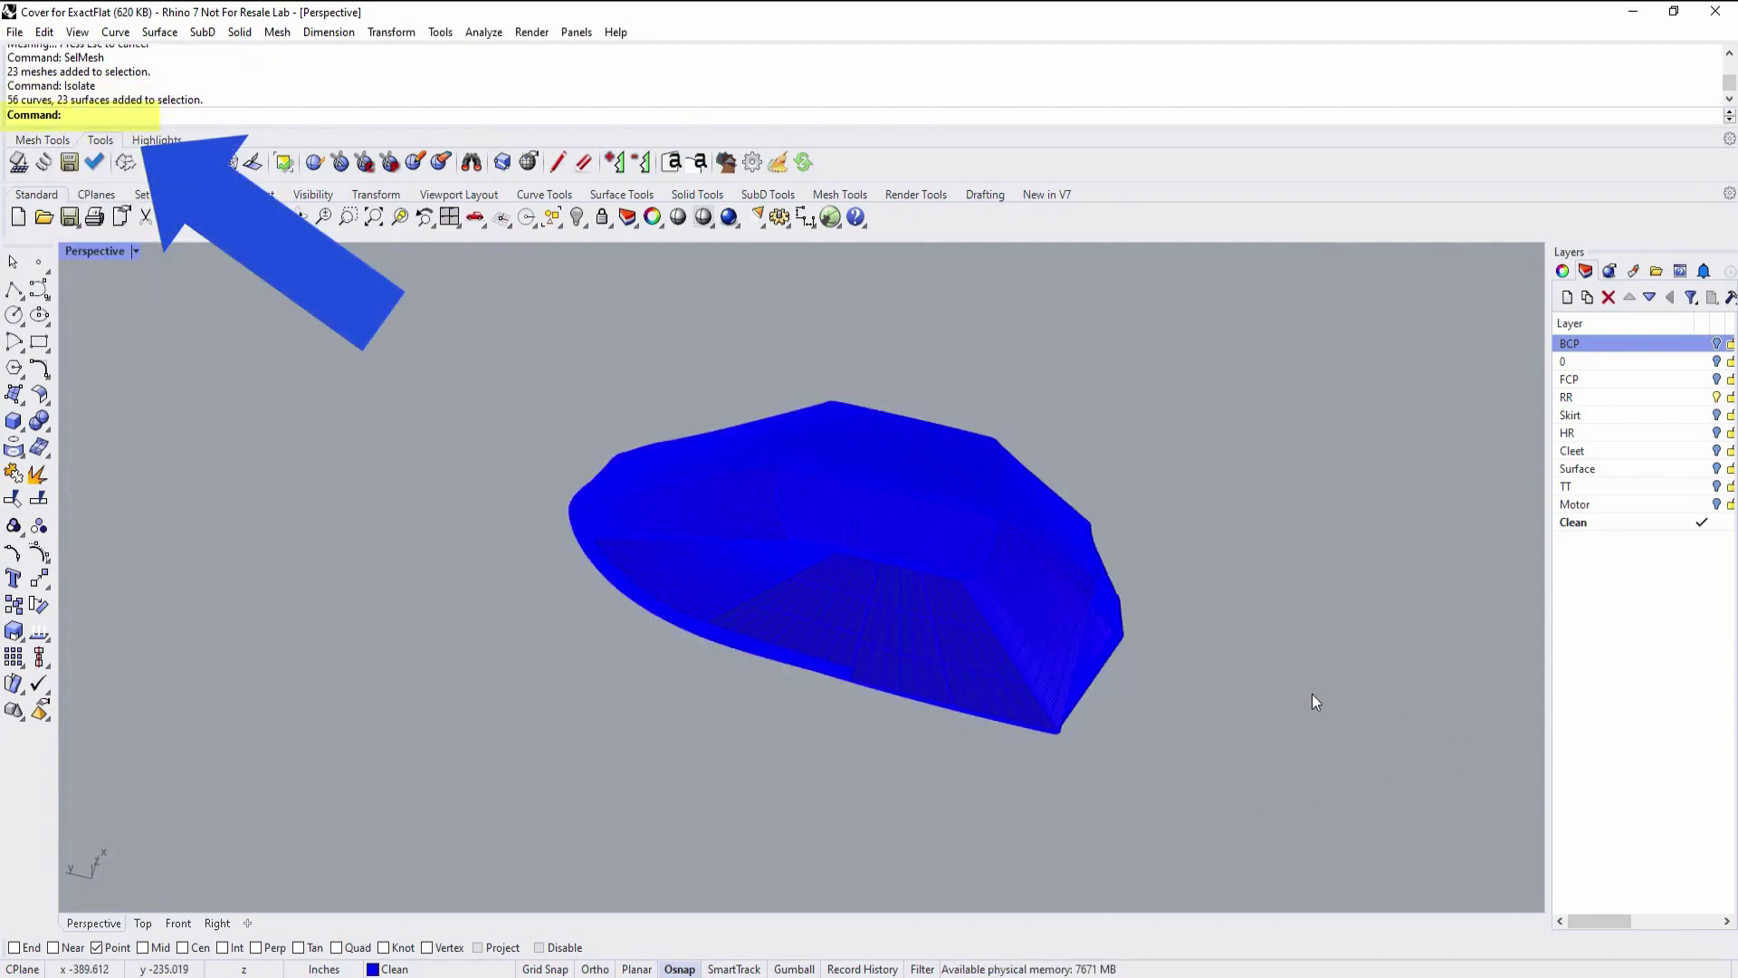
Step: Weld the vertices of all the cover meshes with WeldVertices
text(WeldVer)
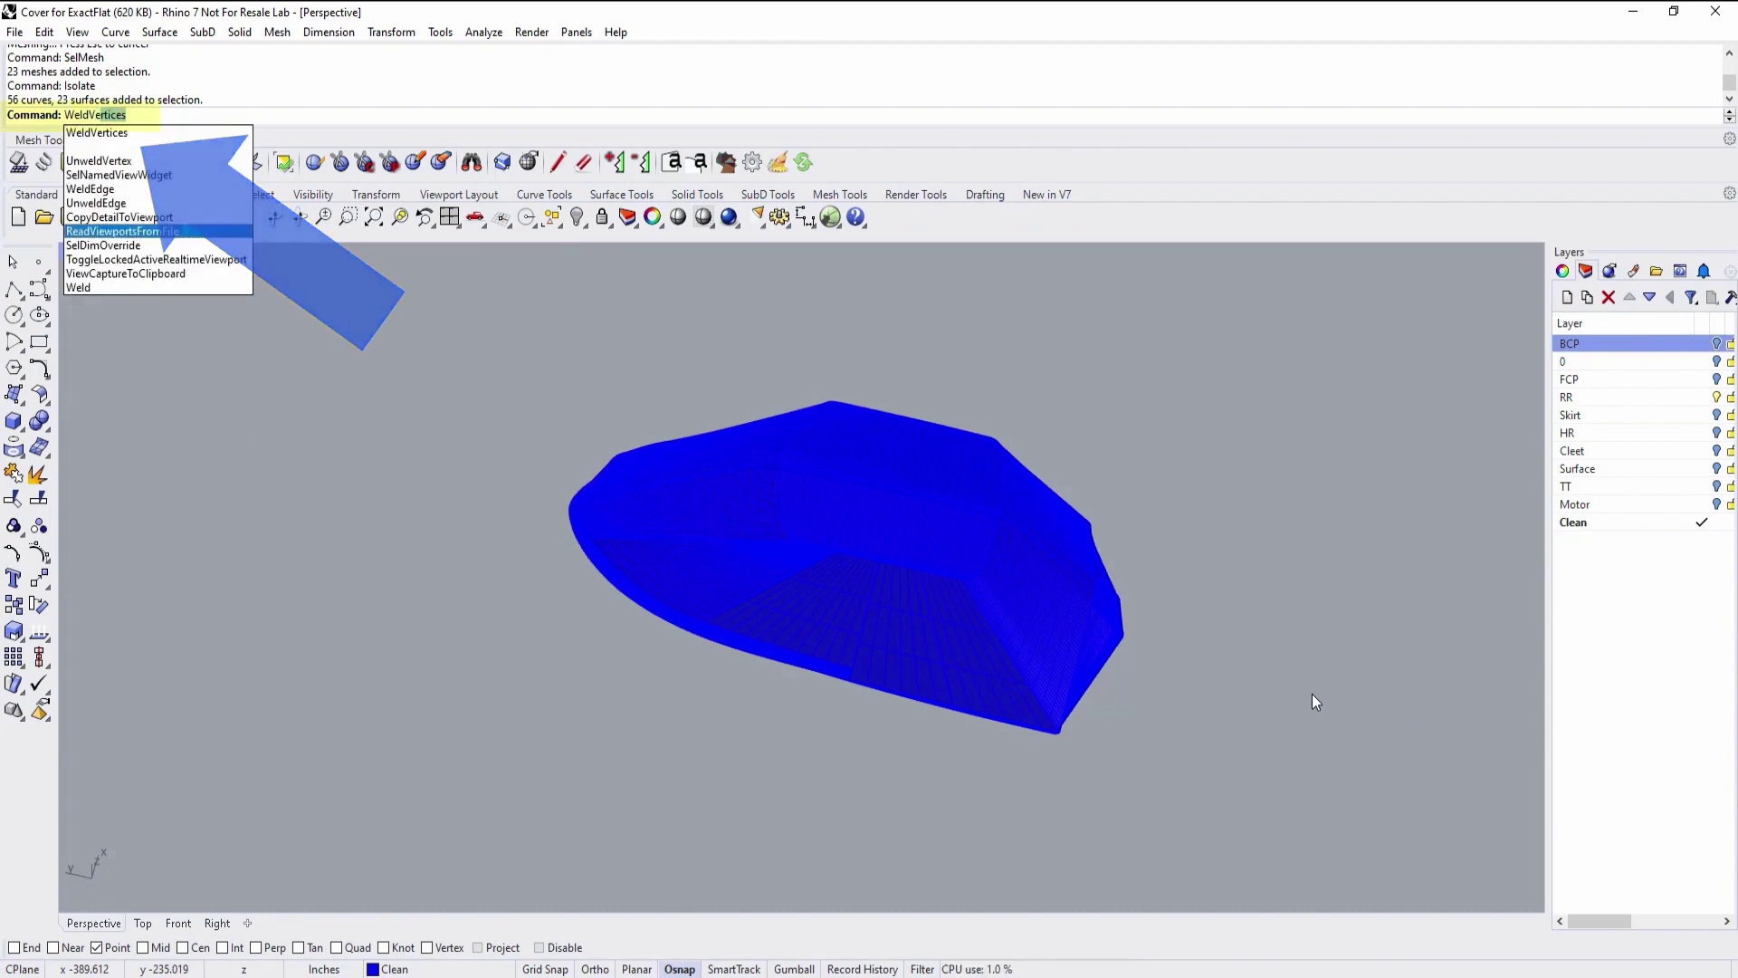
text(tices)
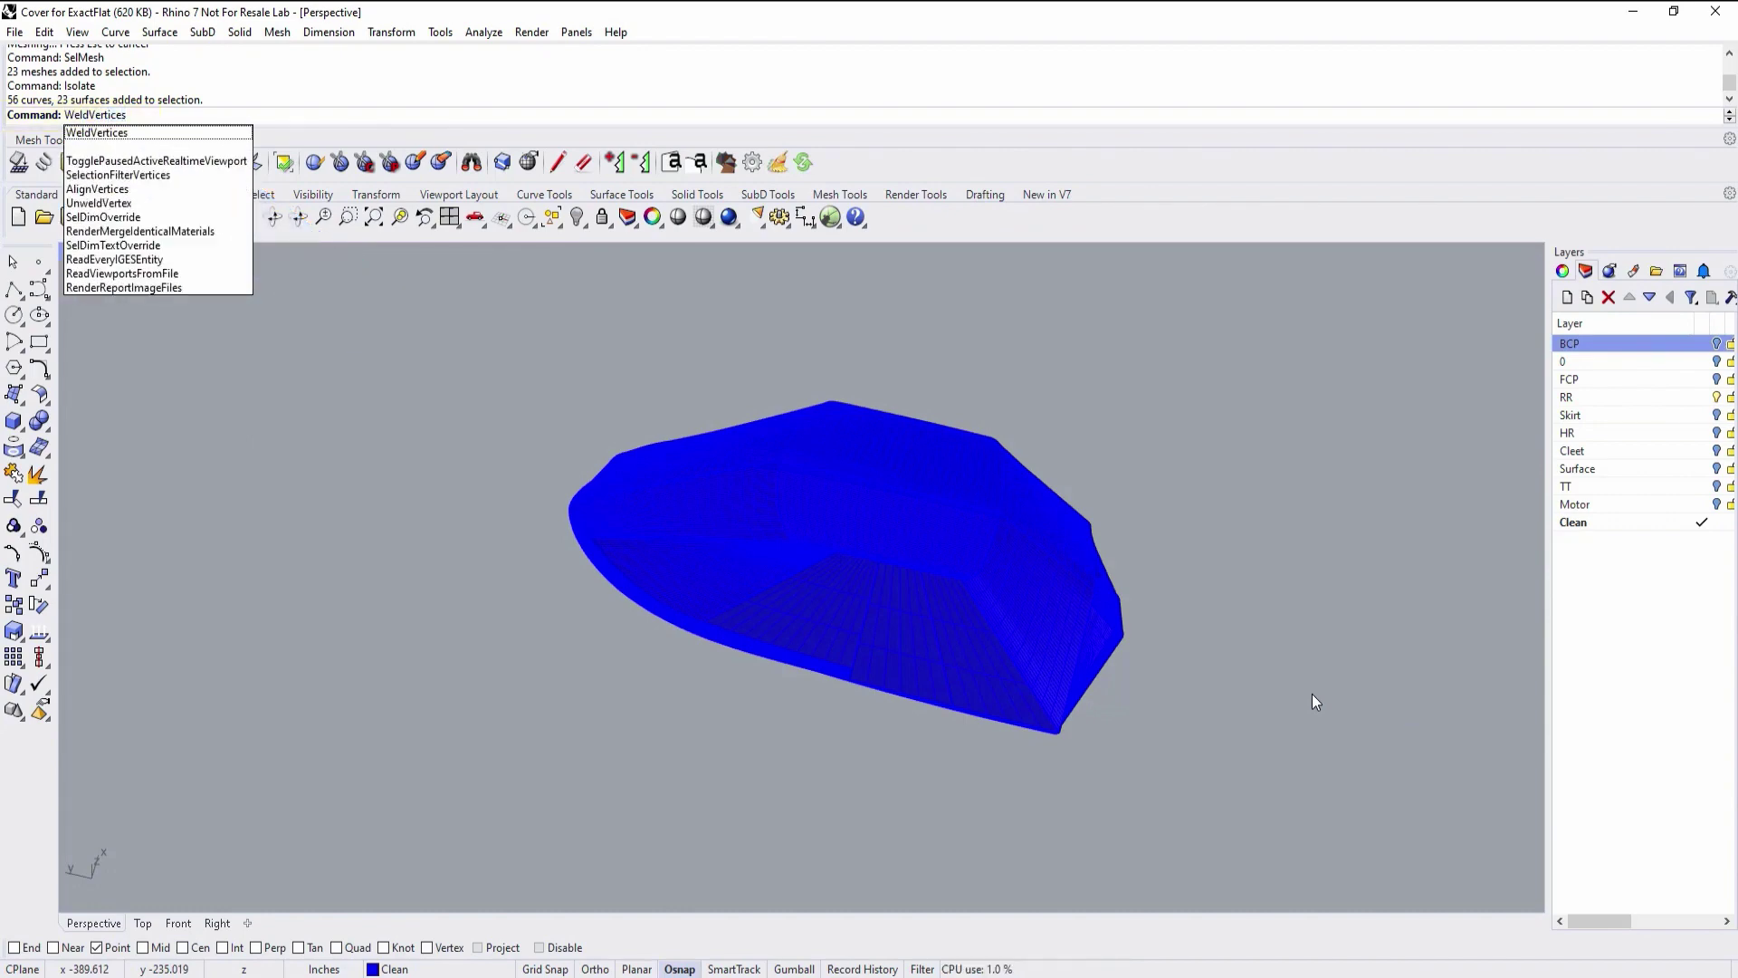
key(Return)
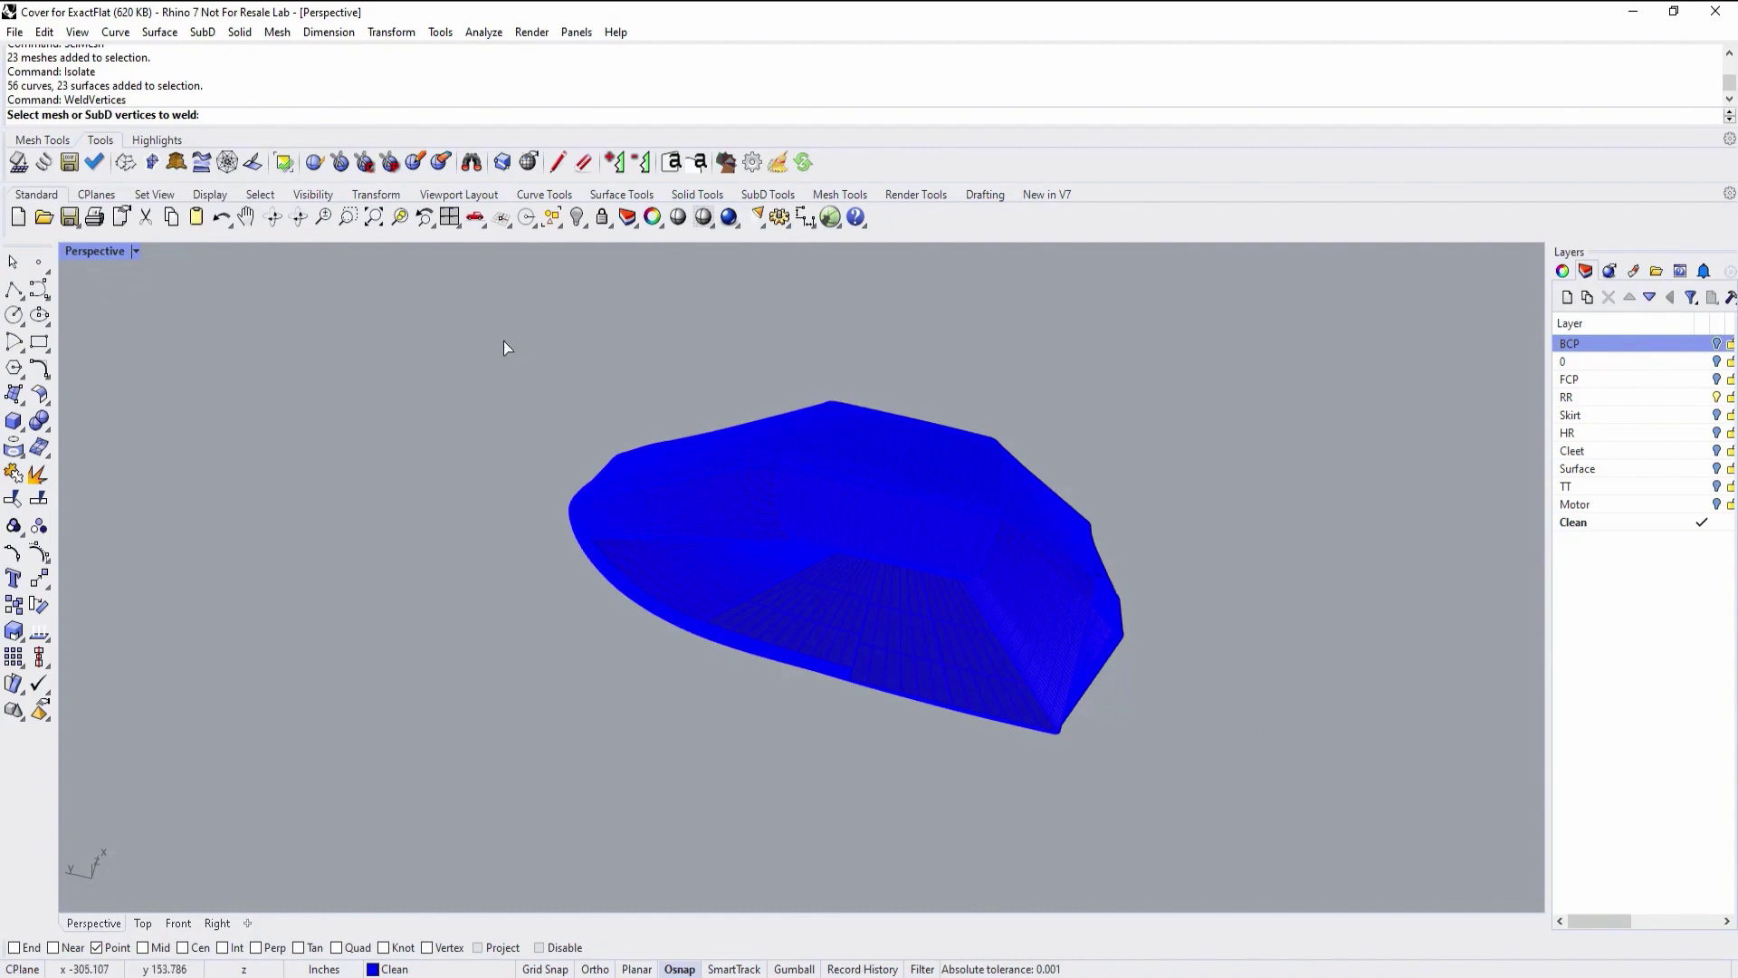
drag(503, 337, 1205, 815)
key(Return)
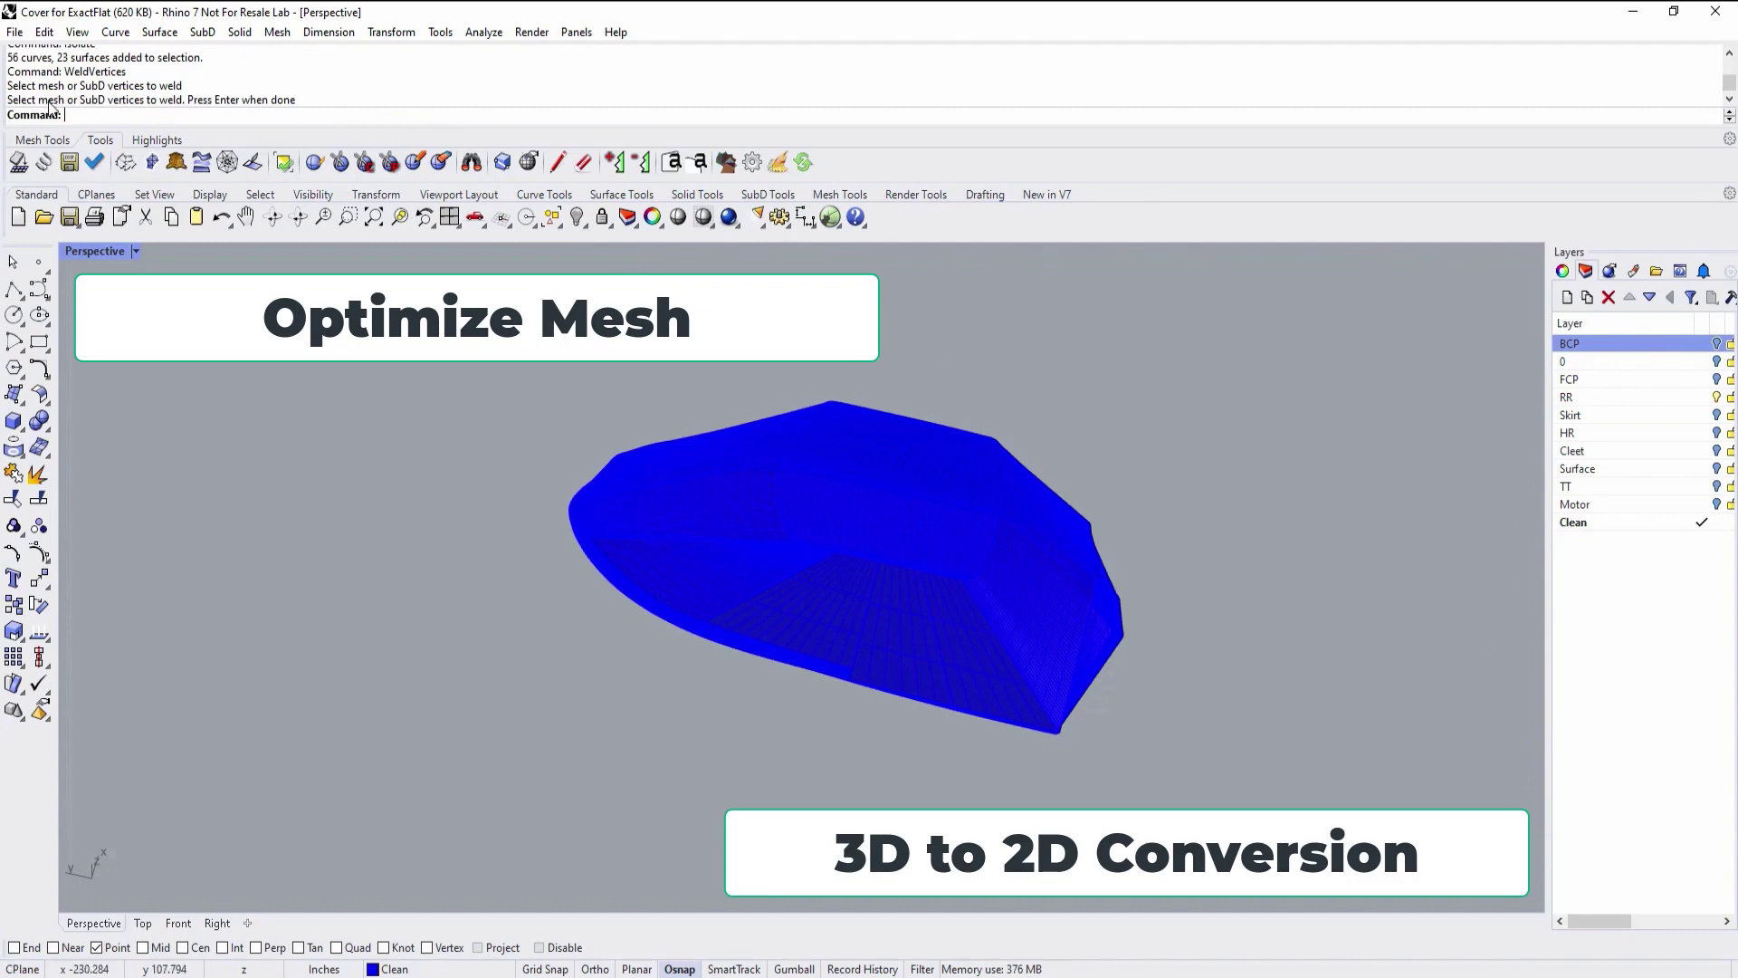
Step: Run Adaptive Remesh on all the cover meshes with the preset tolerances and accept the remeshed pieces
click(60, 140)
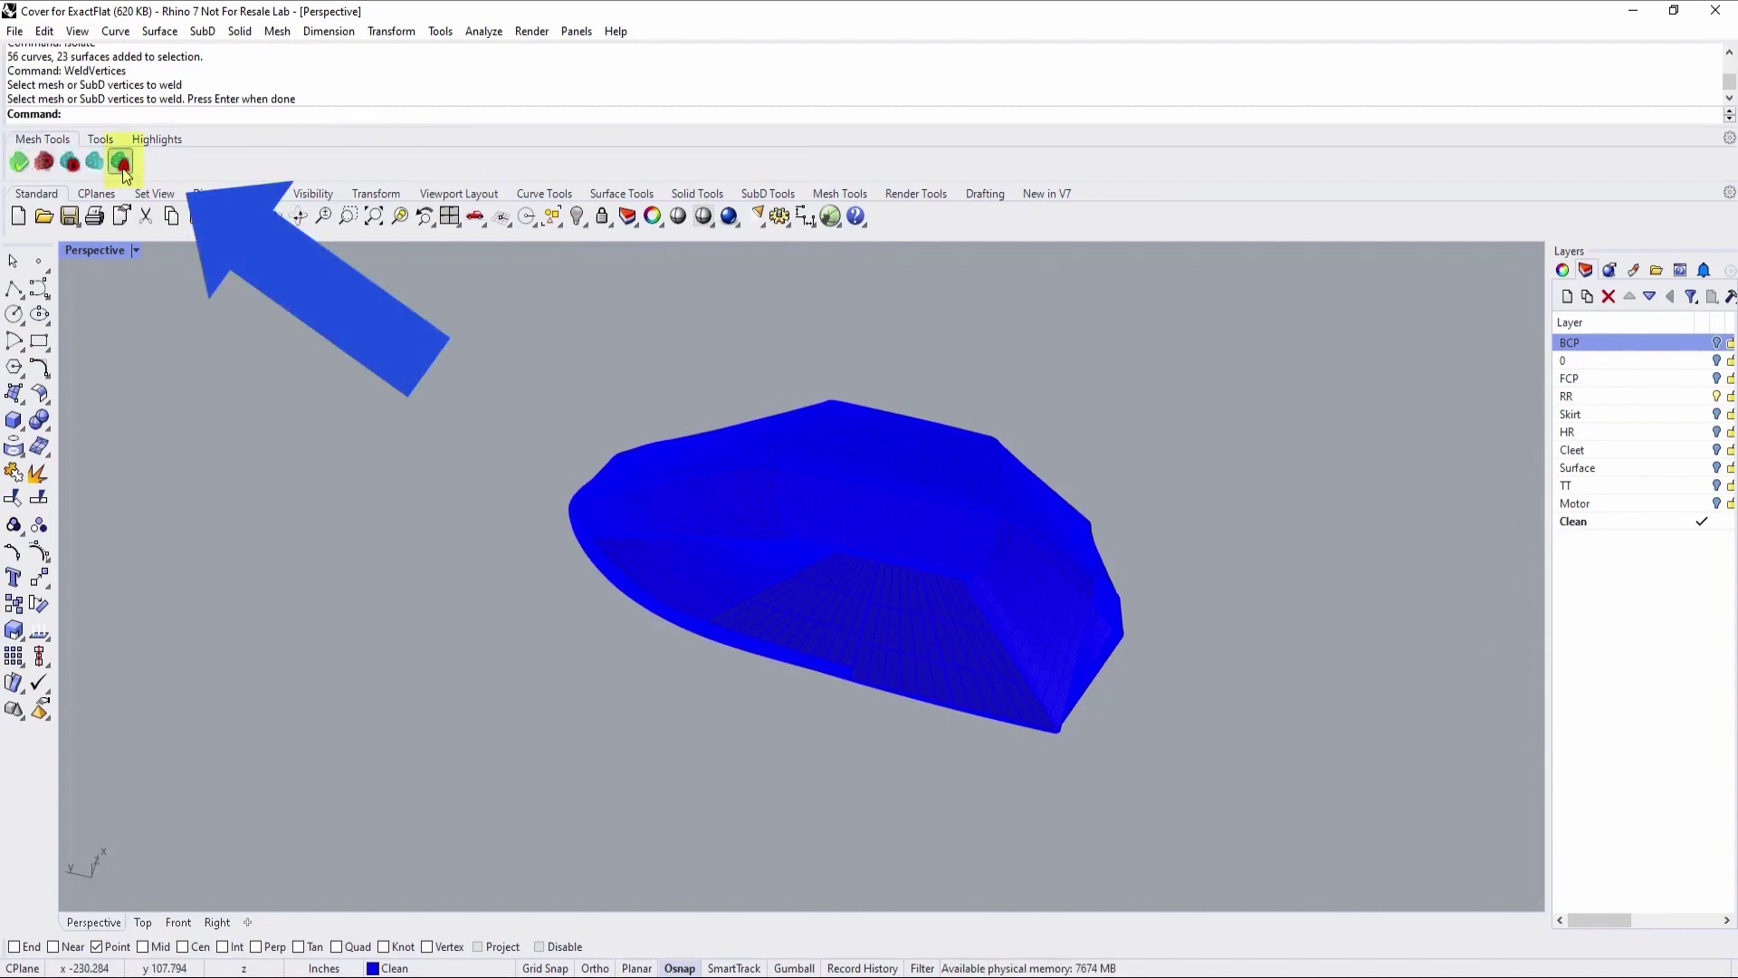
click(120, 163)
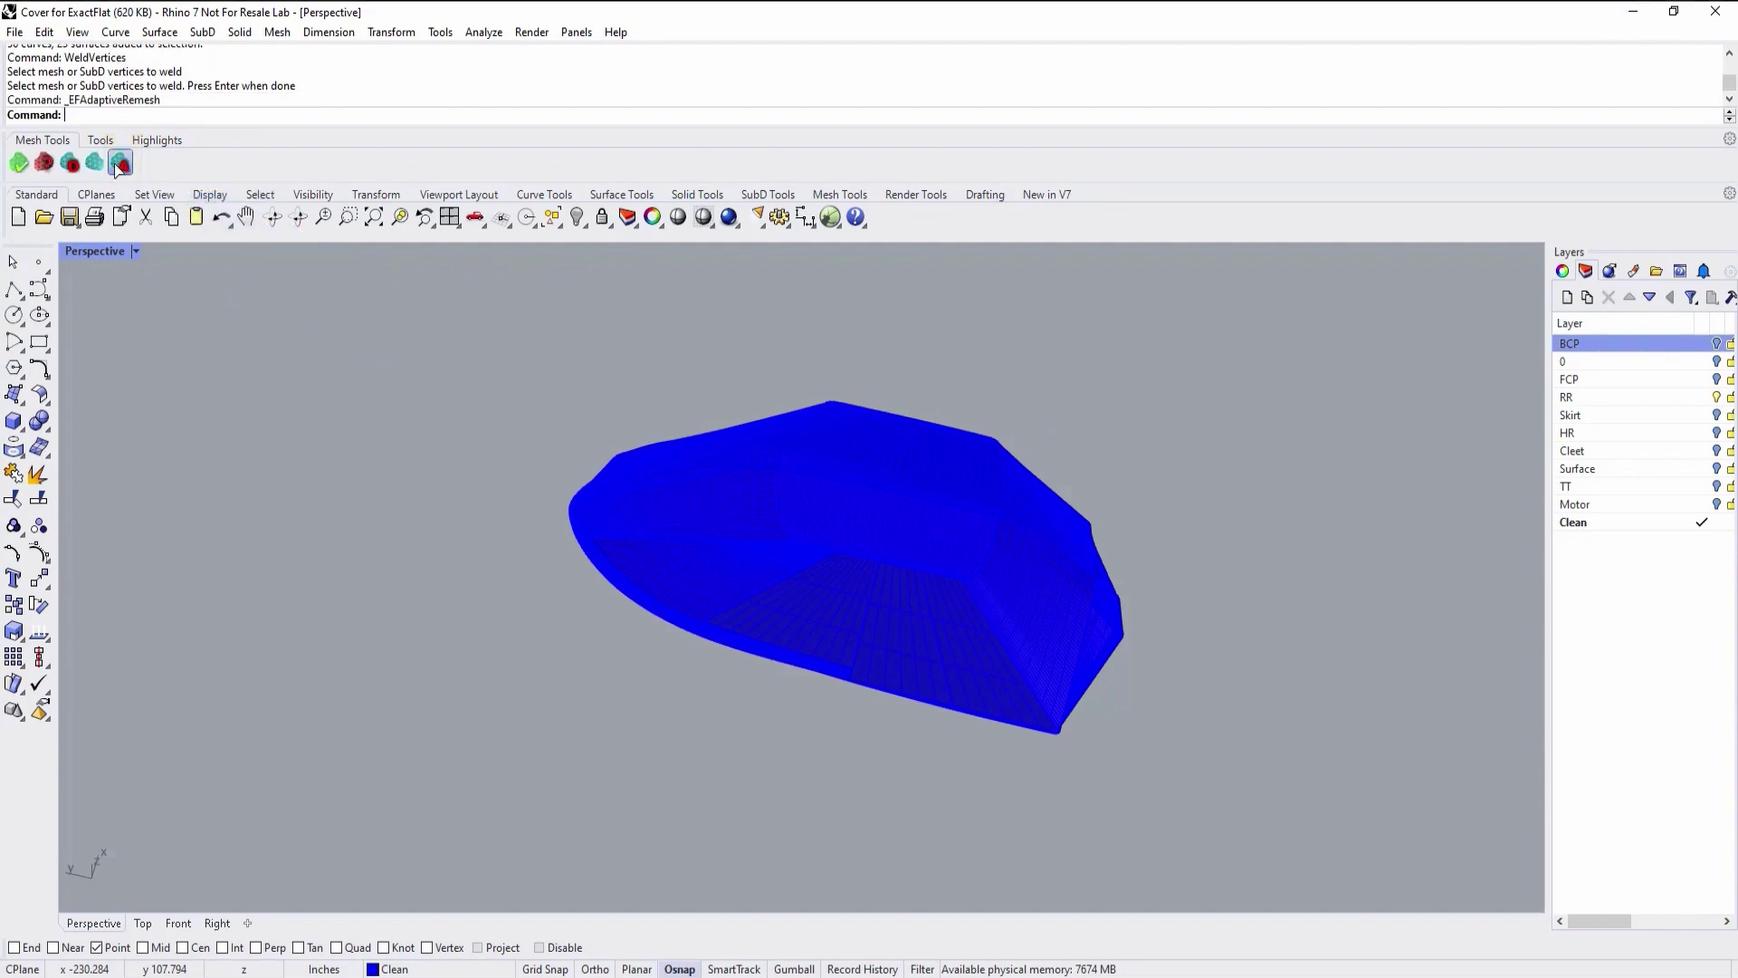
drag(401, 308, 1240, 847)
key(Return)
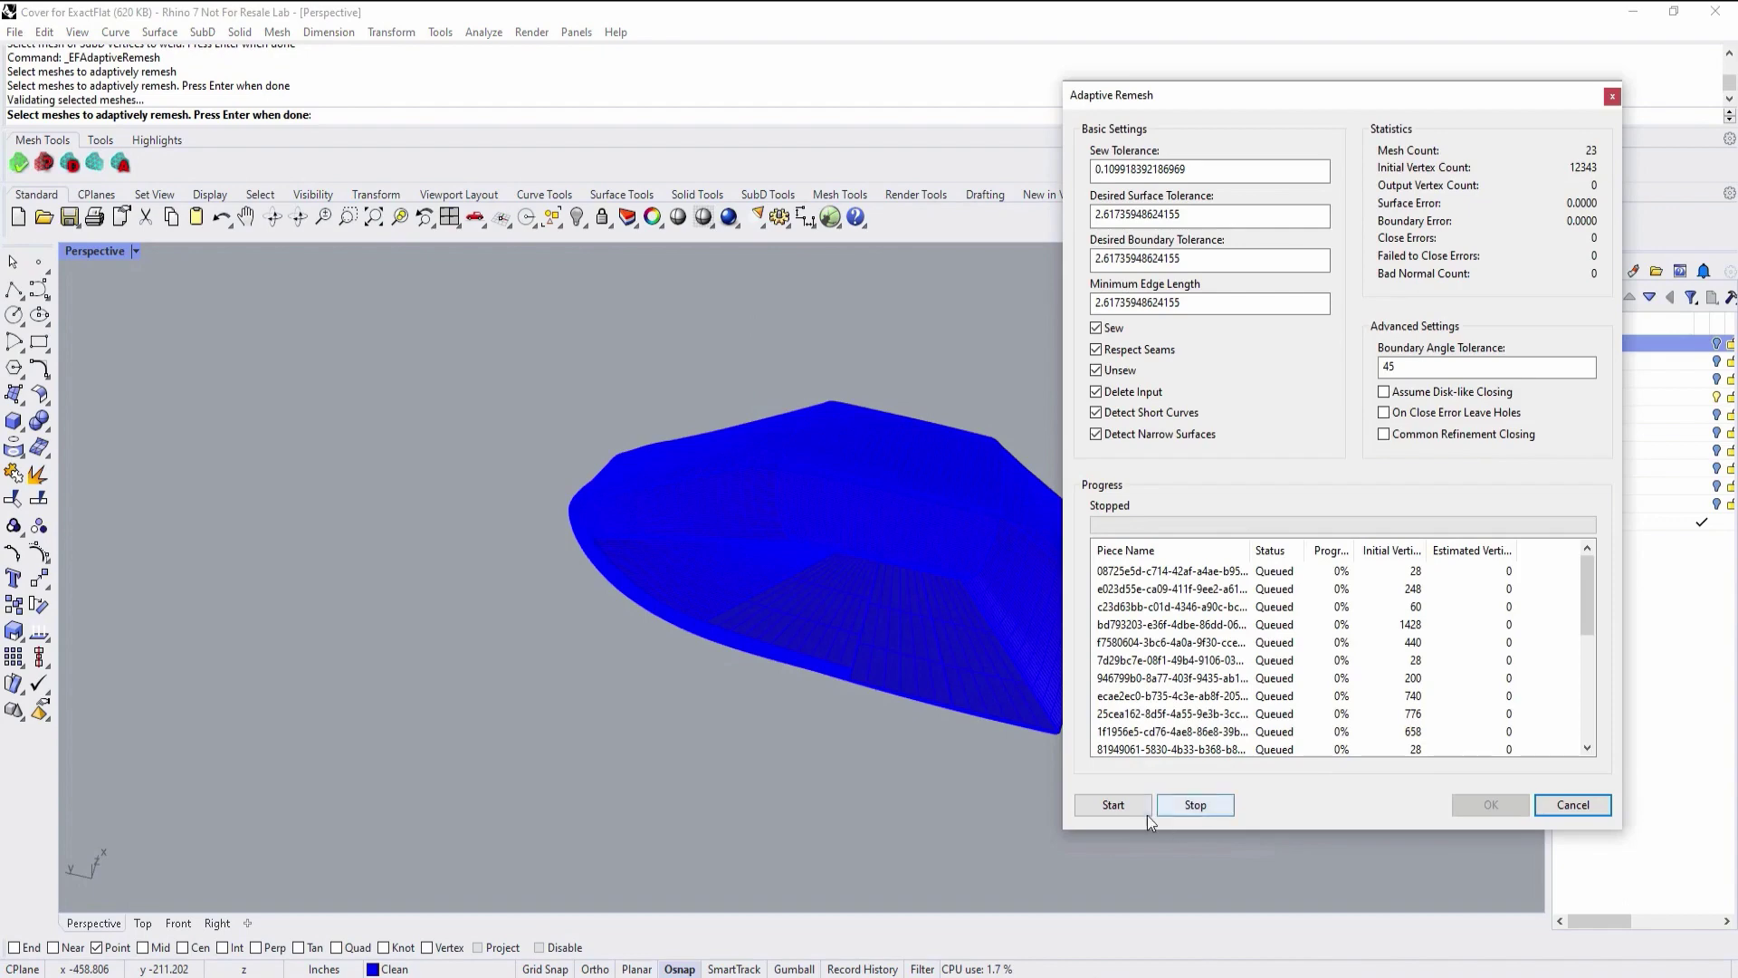
click(1130, 813)
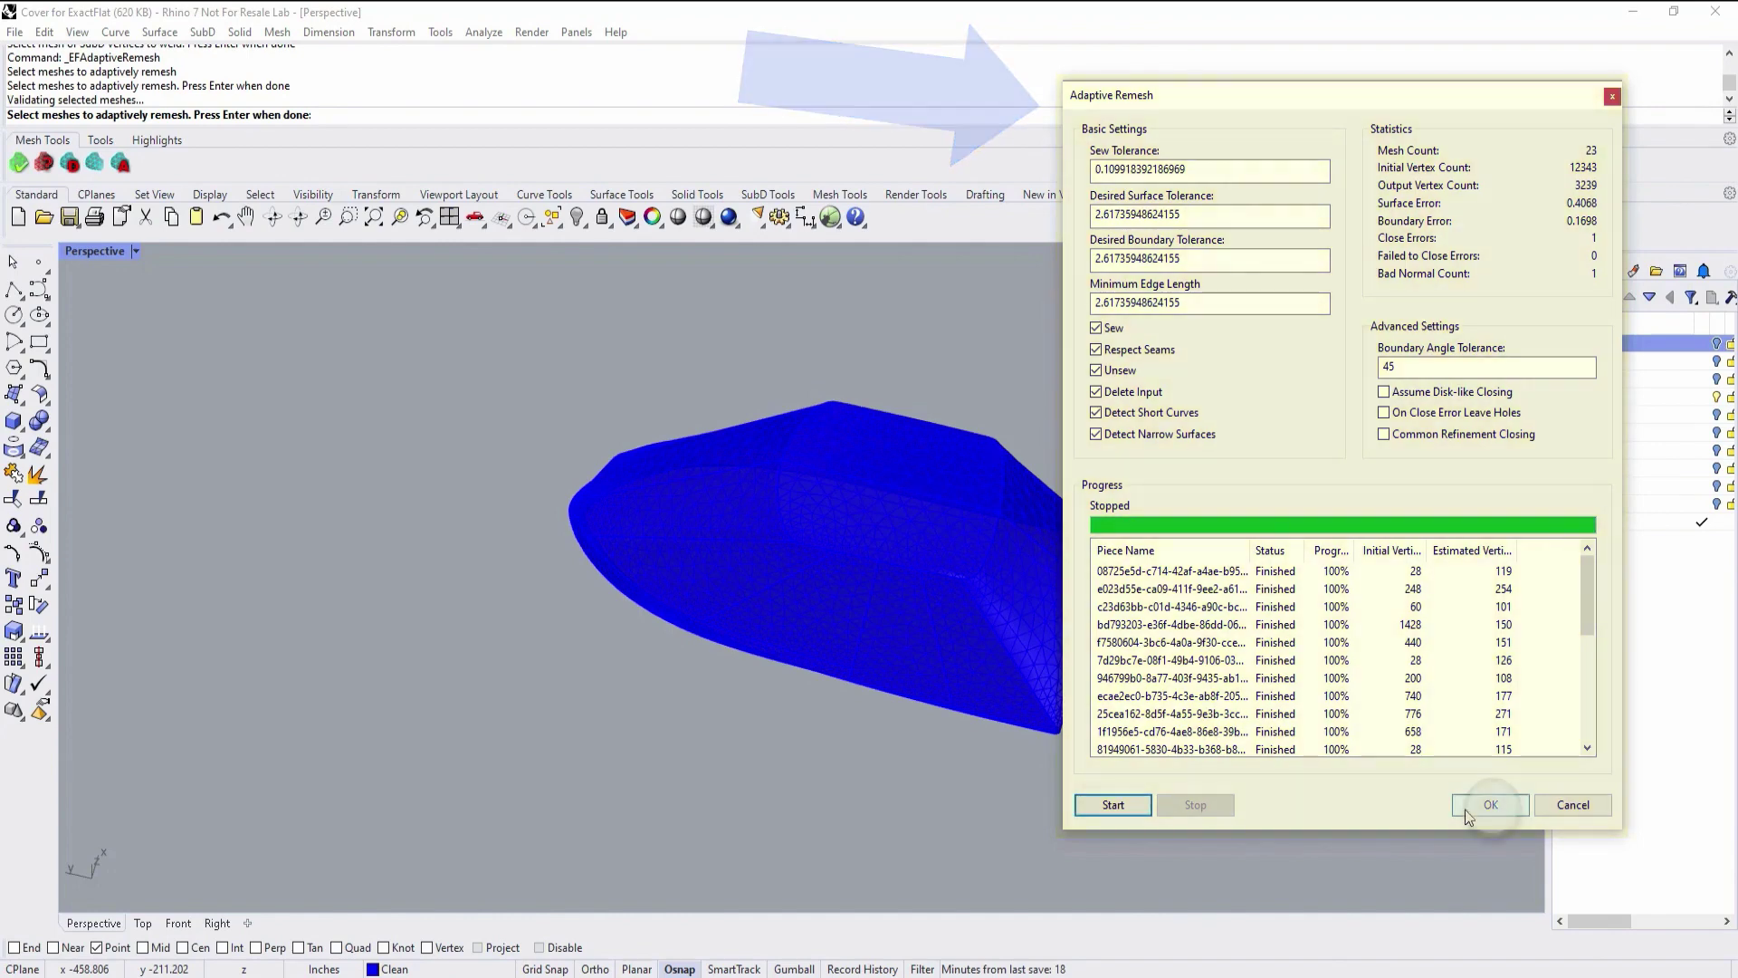
click(1492, 805)
Step: Flatten all the remeshed cover pieces with EFFlatten, keeping UseSourceCenterForOrientation set to No
right_drag(1458, 809, 840, 697)
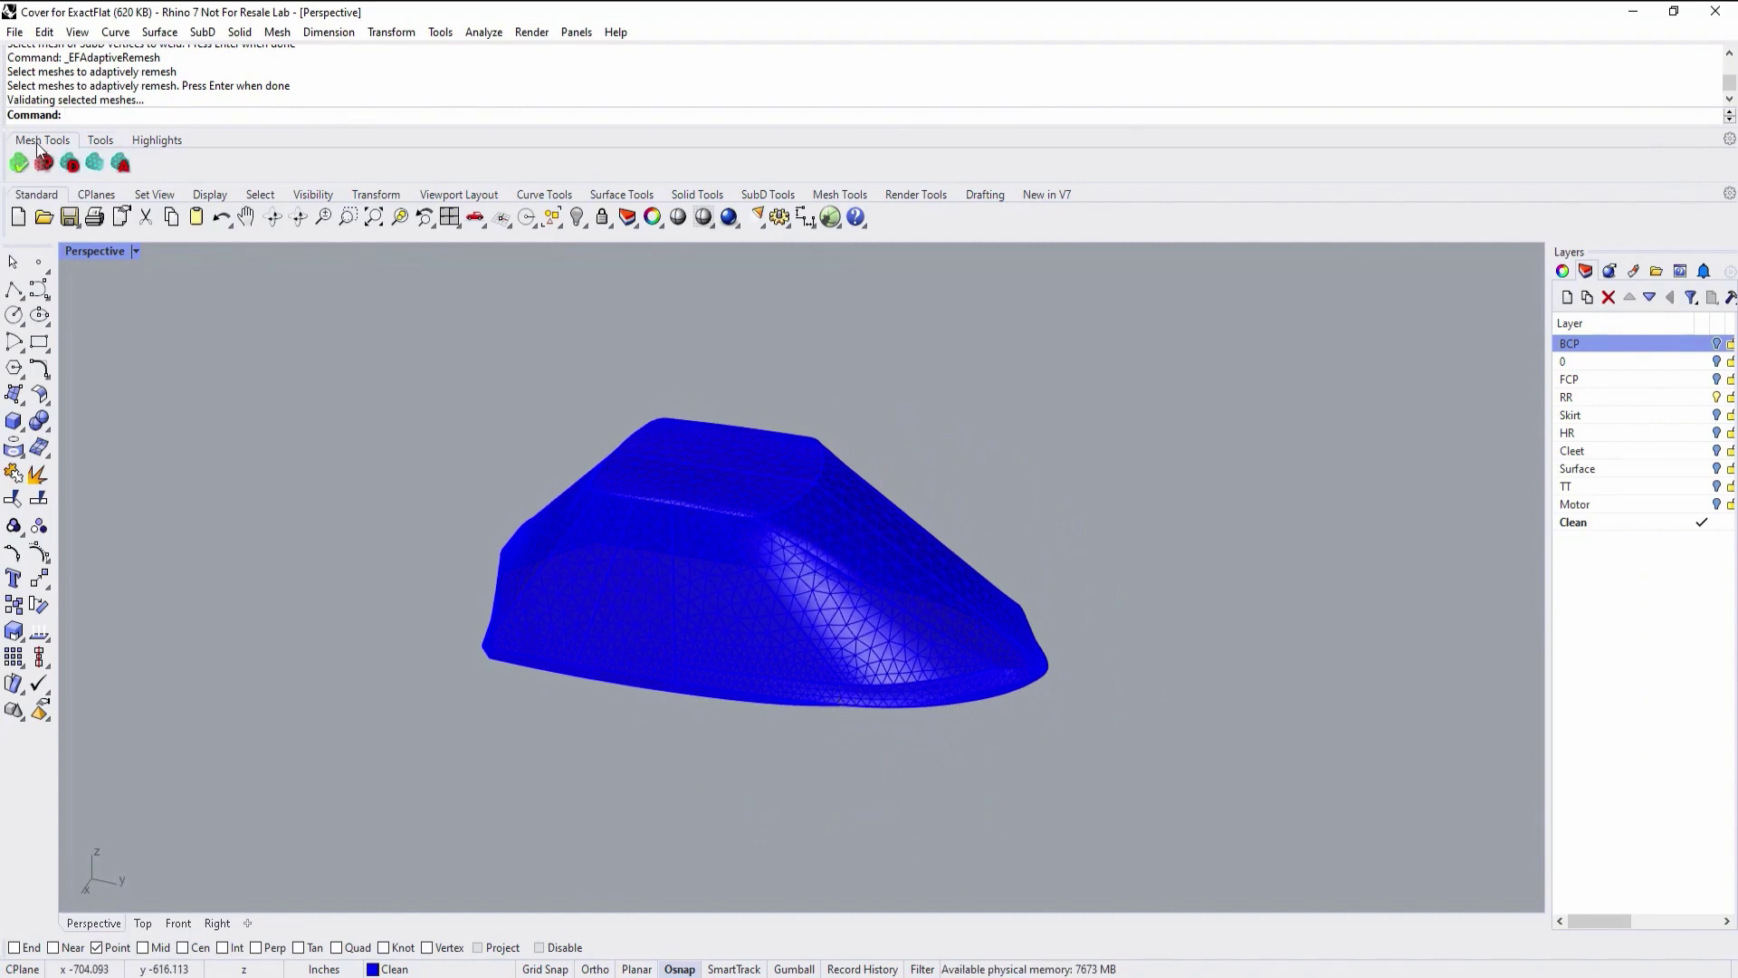
click(99, 139)
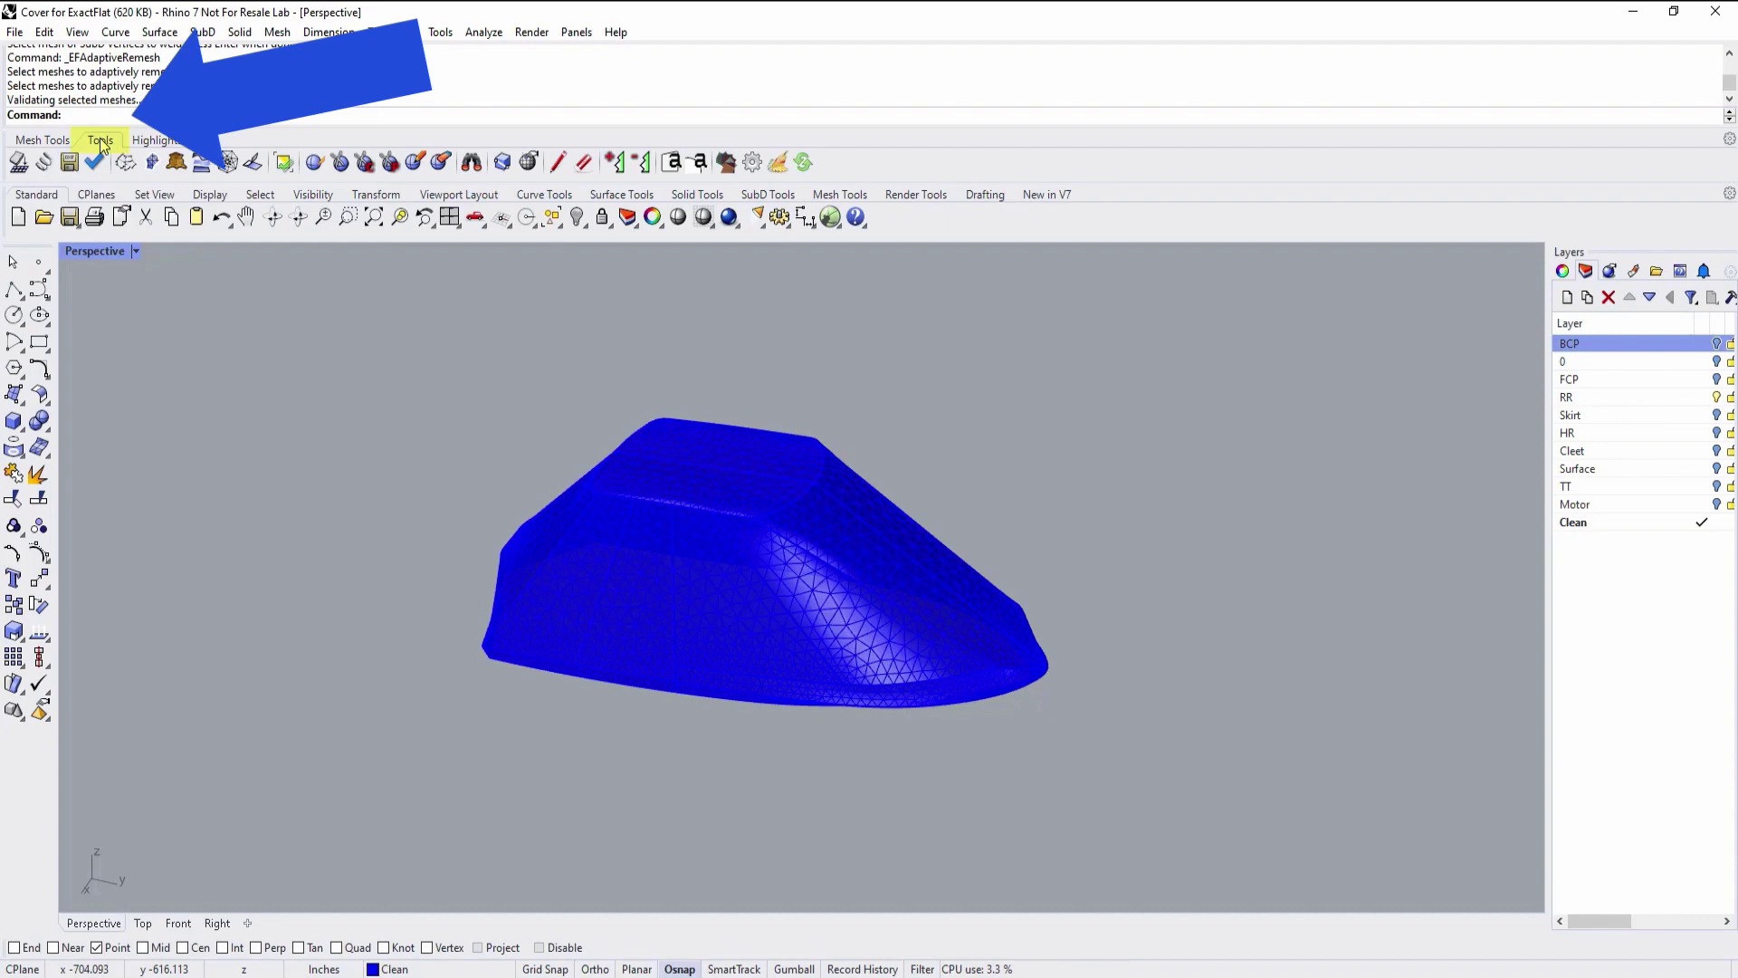
click(17, 163)
drag(303, 363, 1119, 805)
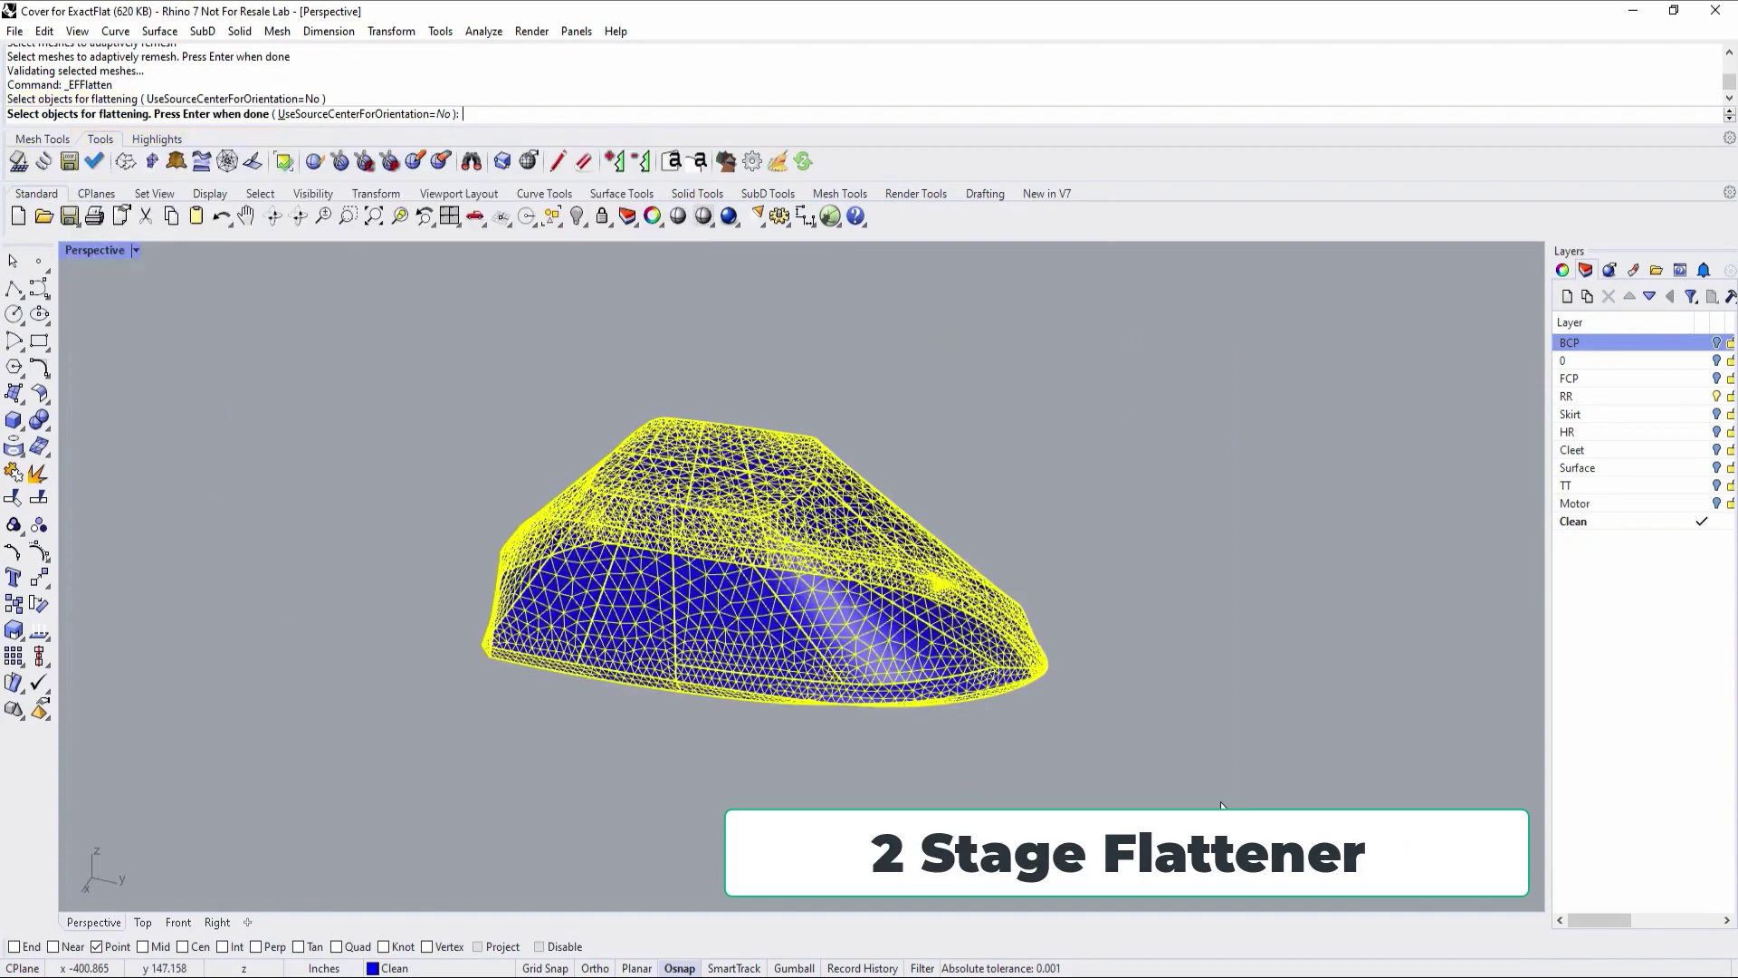
key(Return)
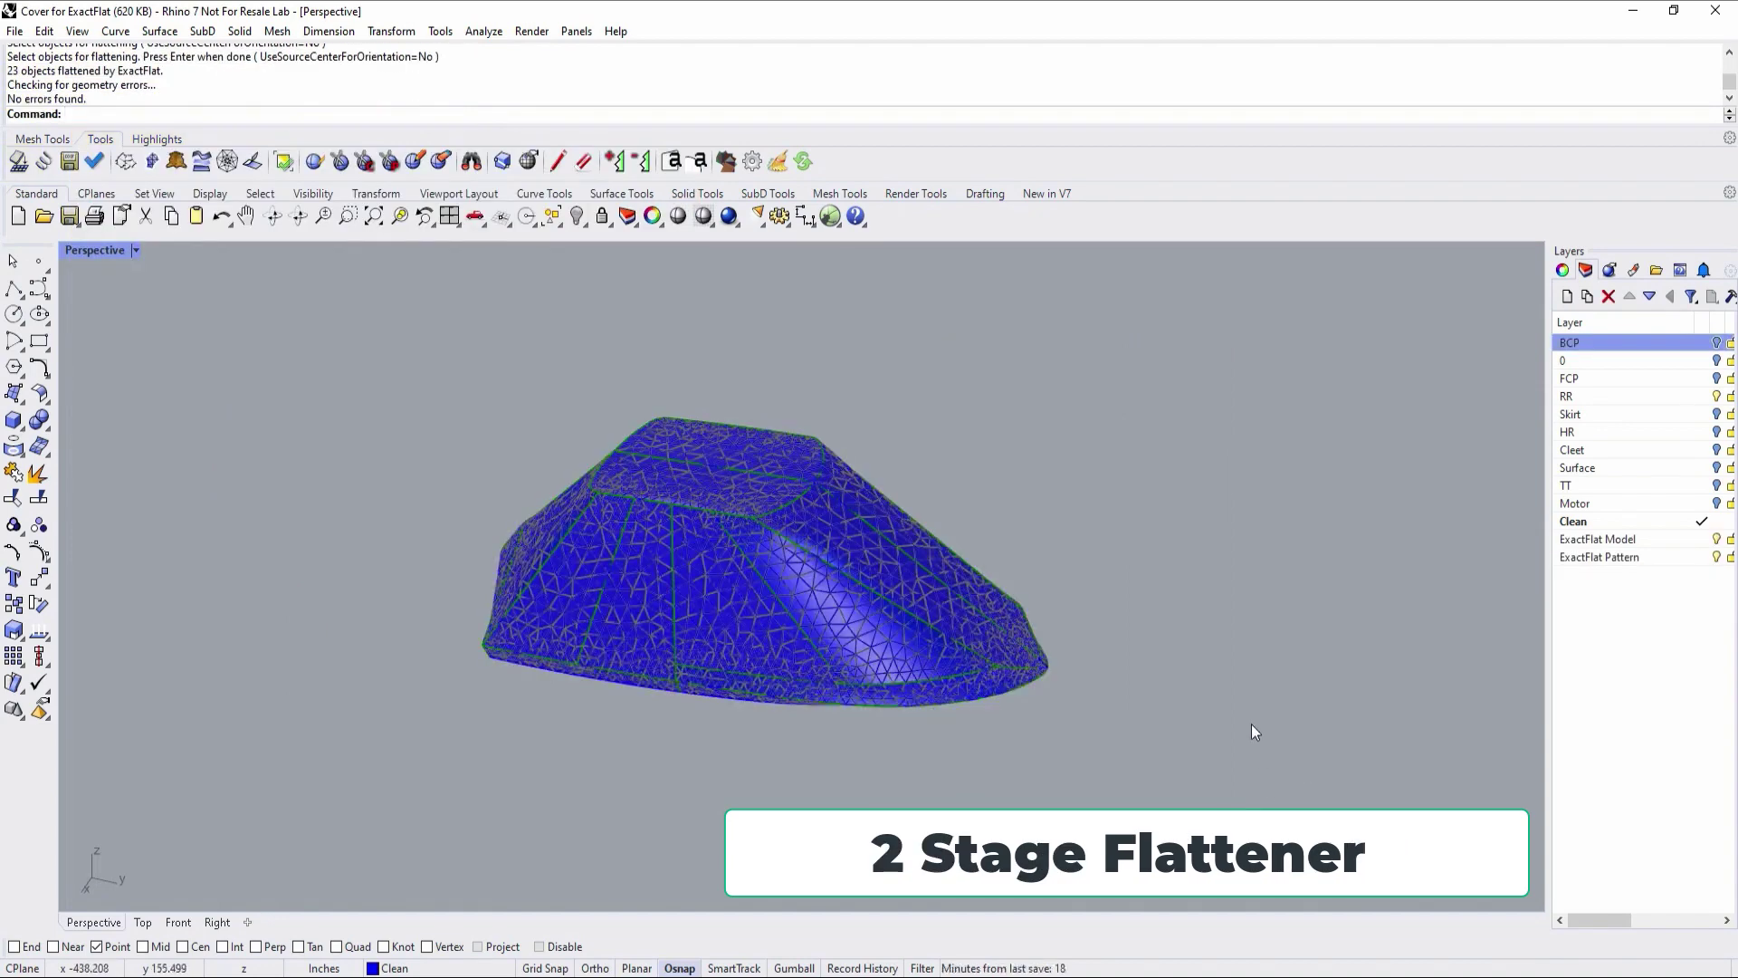
Step: Make the ExactFlat Pattern layer current and hide the ExactFlat Model and Clean layers
double_click(1675, 558)
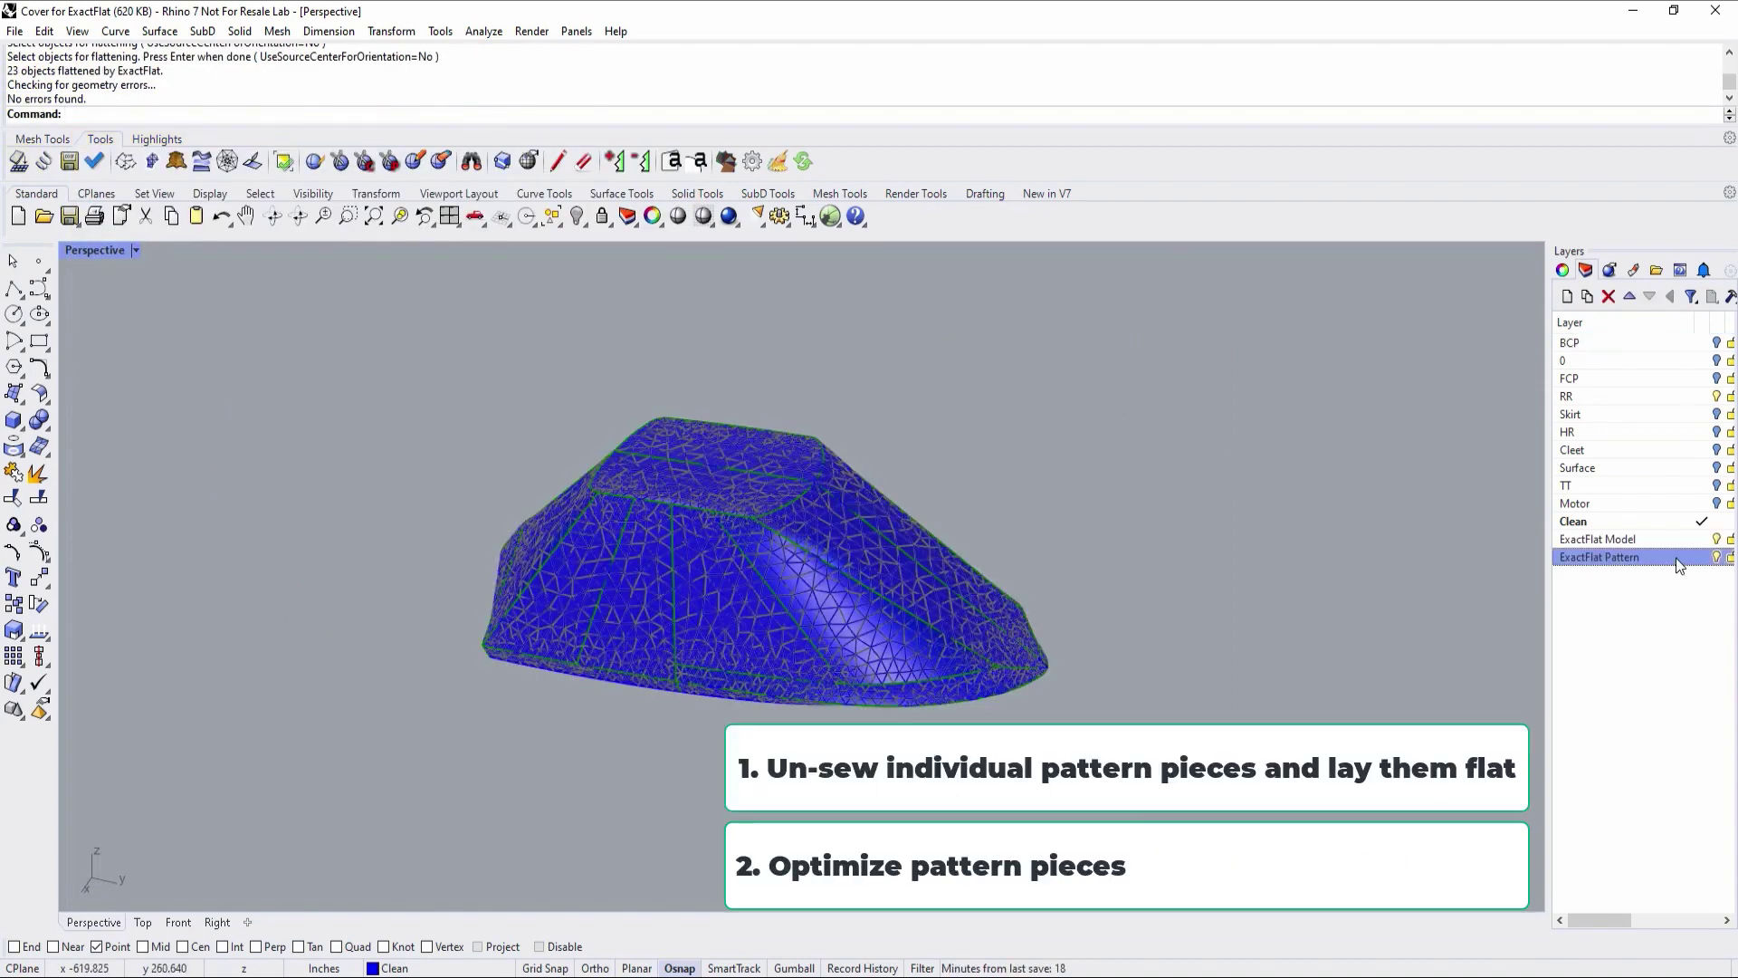
click(1716, 539)
click(1717, 521)
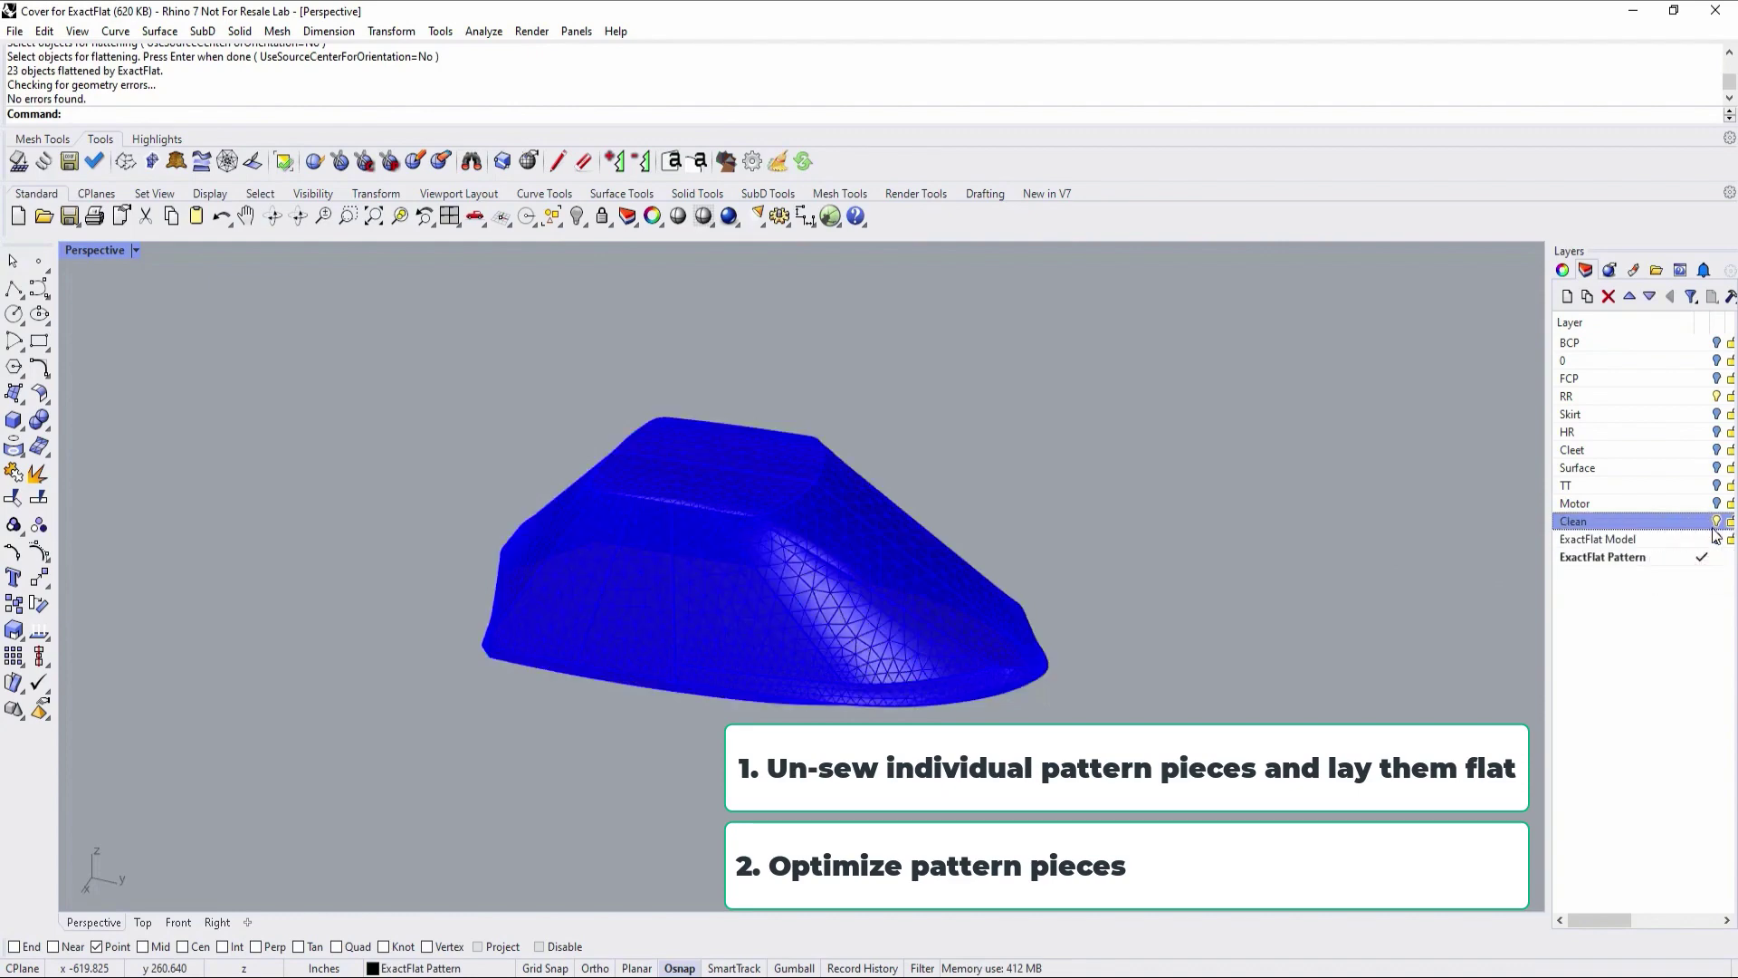
Step: Show all the flattened pattern pieces in a maximized Top view with the Shaded display mode
double_click(100, 251)
double_click(64, 253)
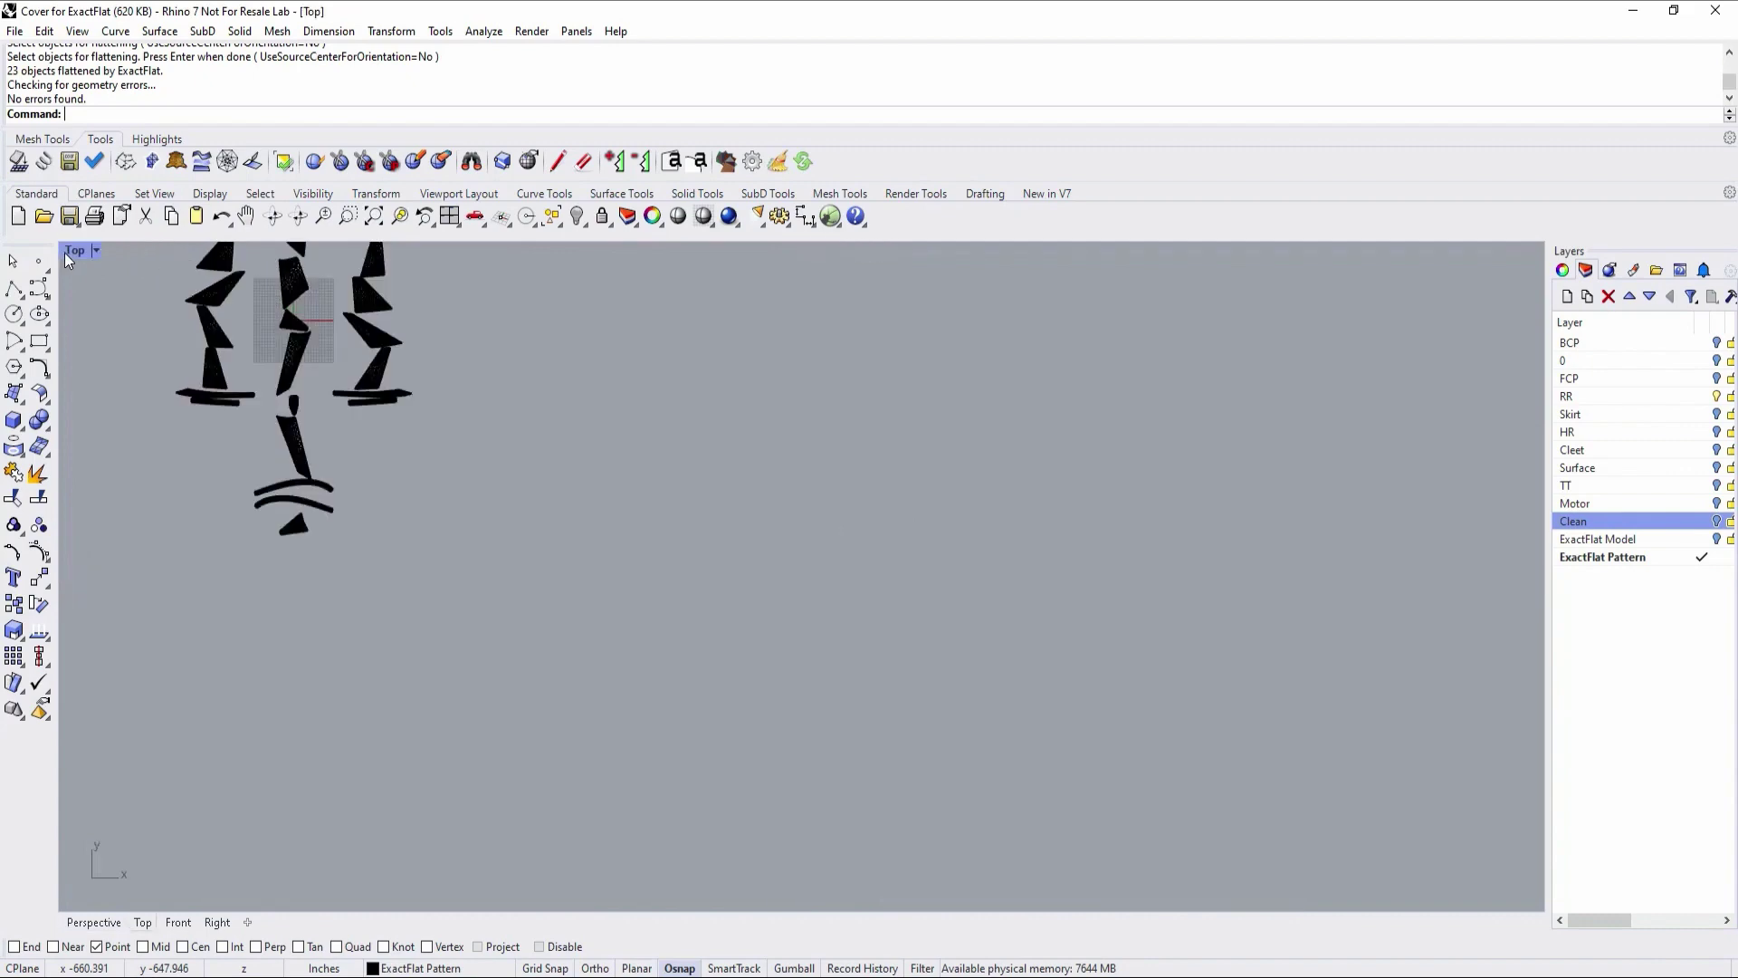
click(378, 222)
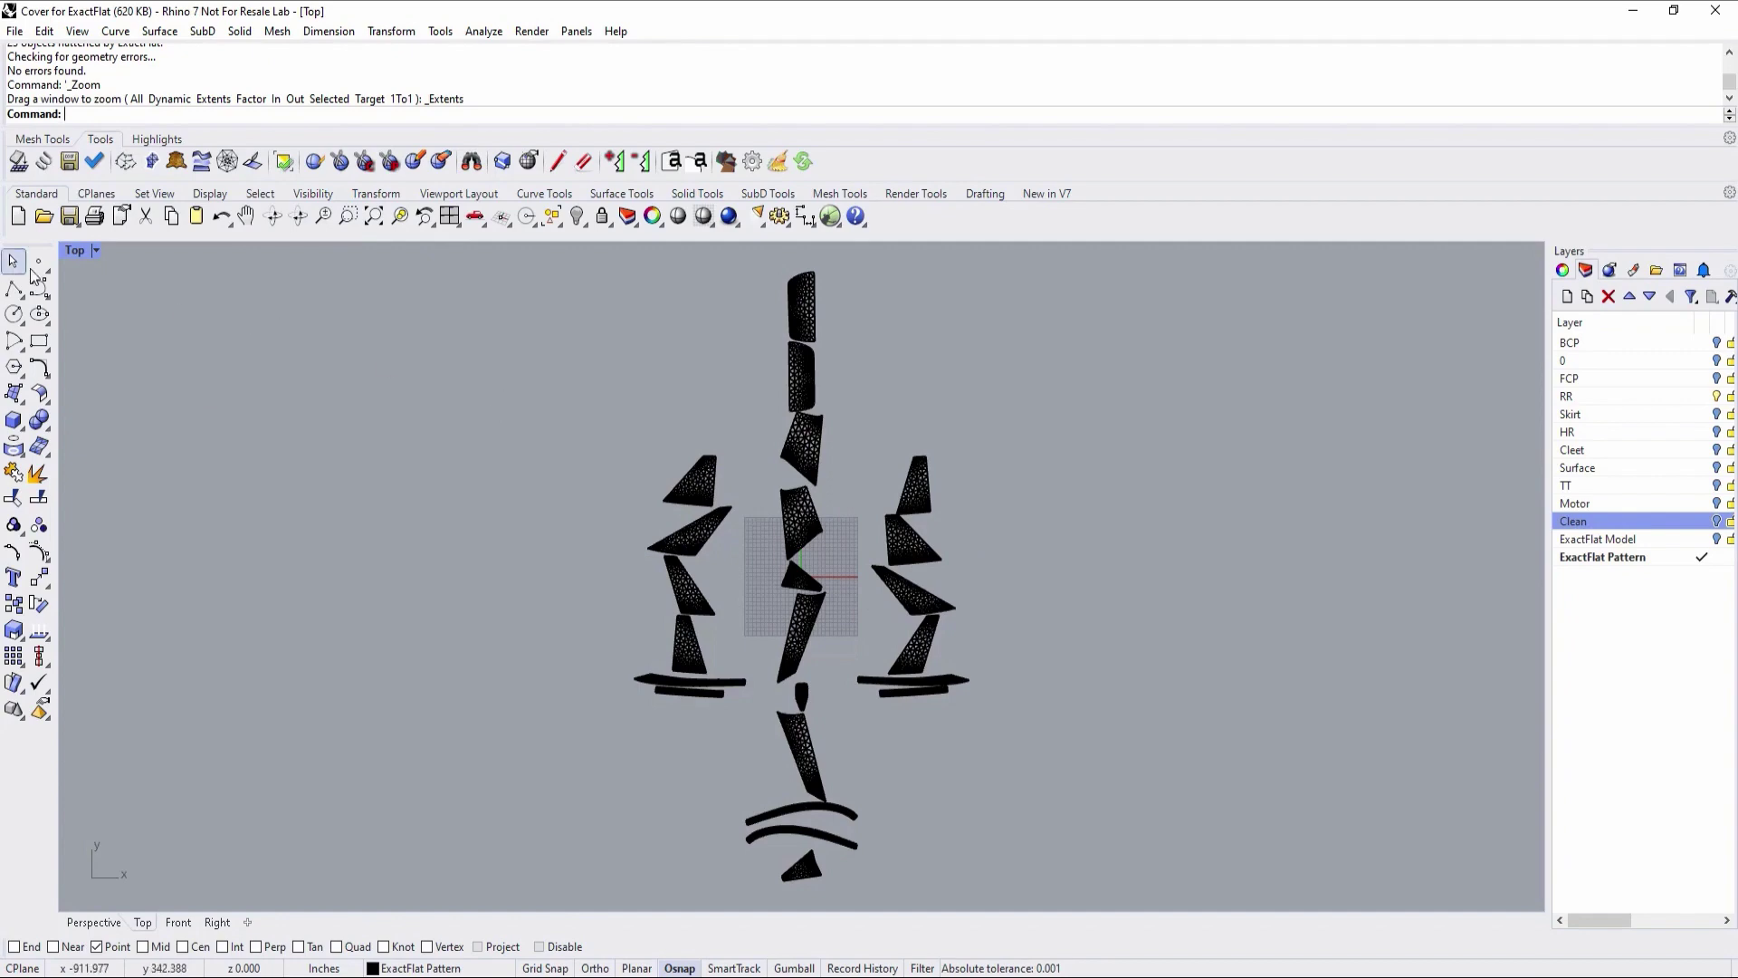
click(95, 250)
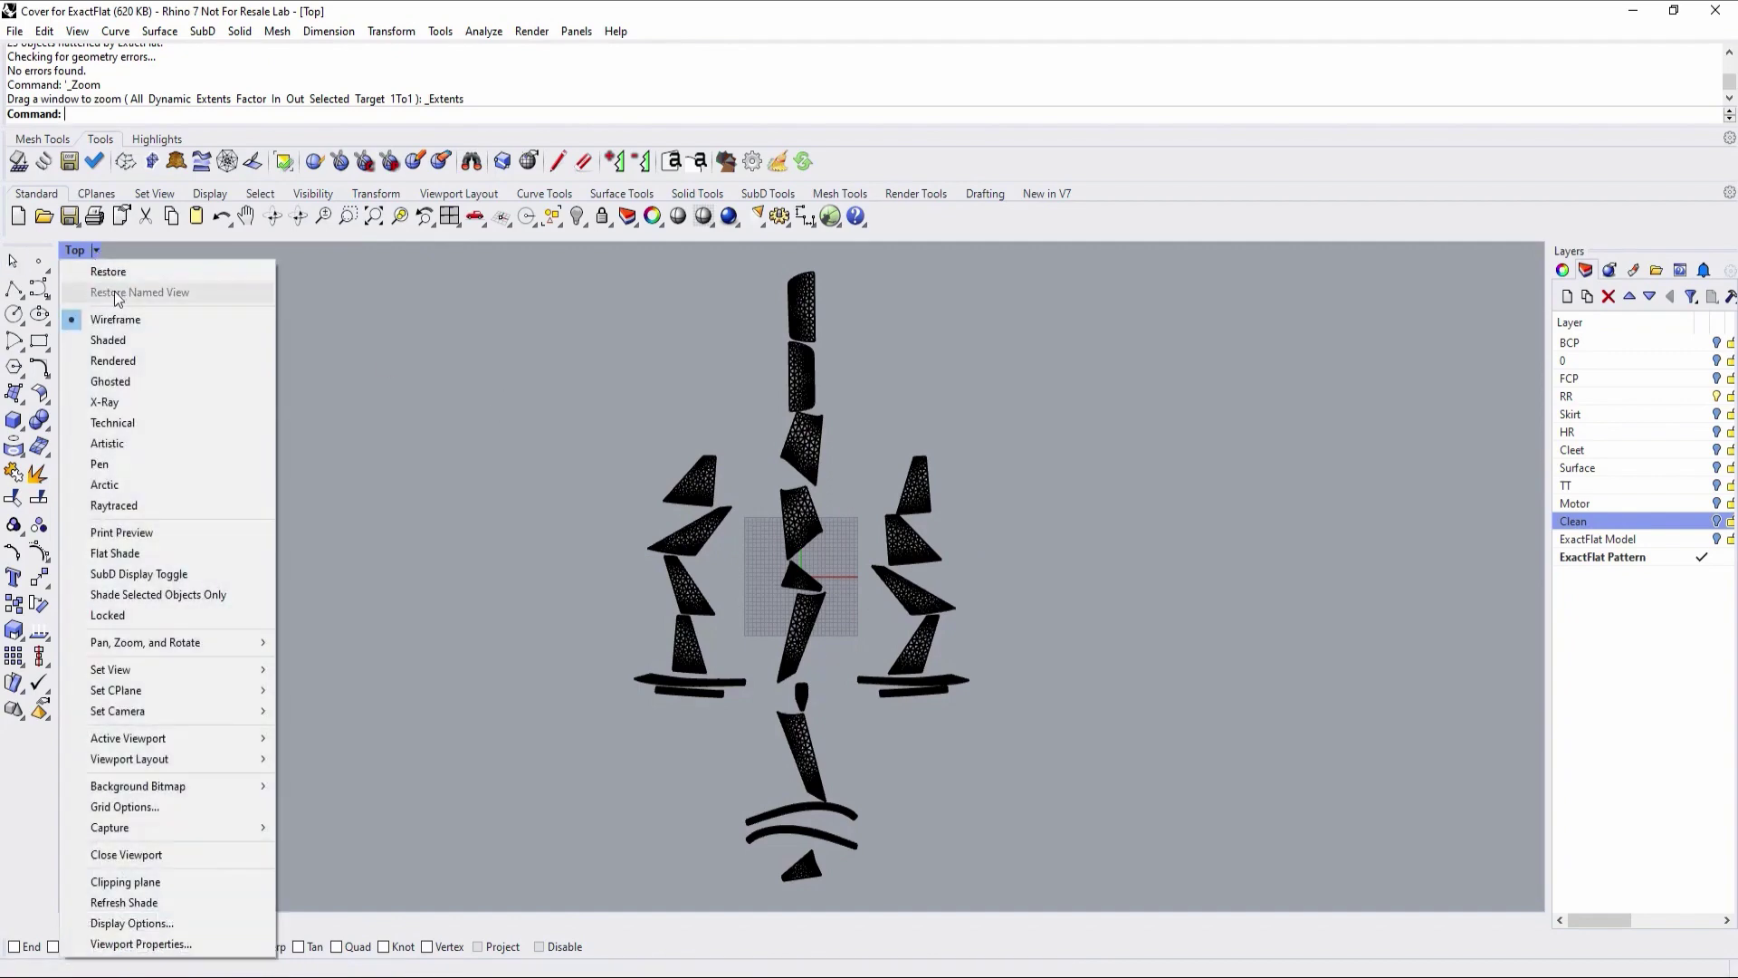
click(136, 341)
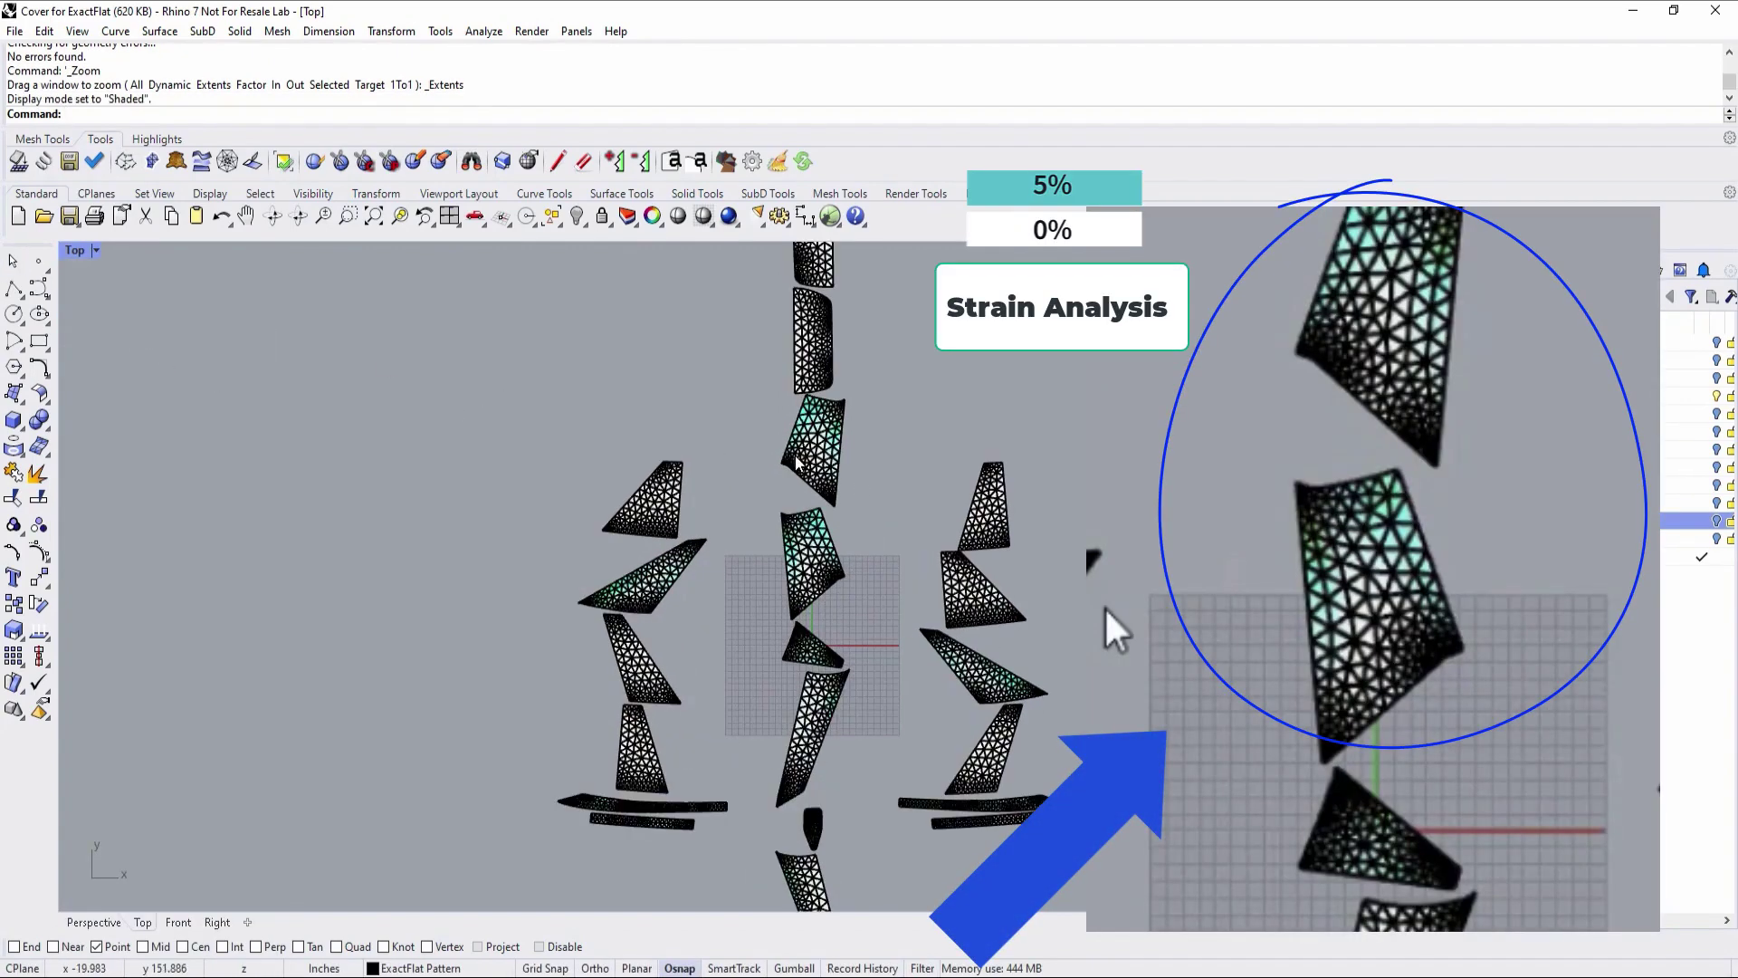
Step: Move the topmost flattened pattern piece into the empty area to the left of the other pieces
scroll(779, 448, up, 3)
scroll(812, 524, down, 3)
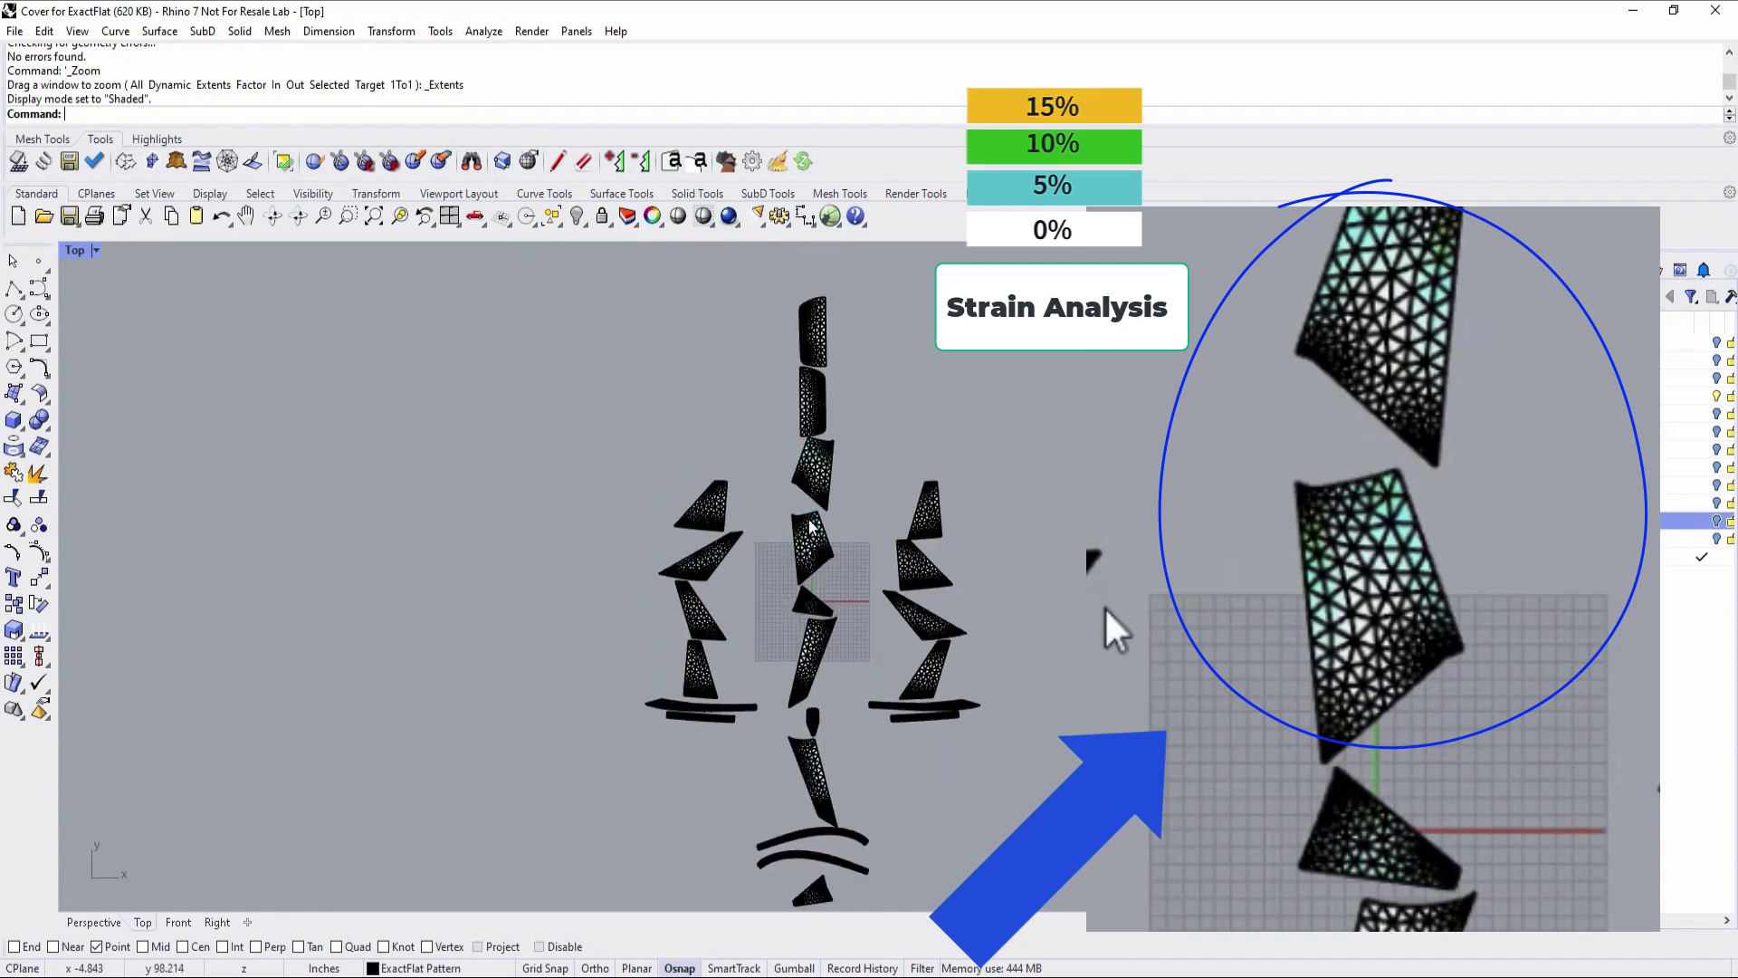
drag(828, 370, 519, 512)
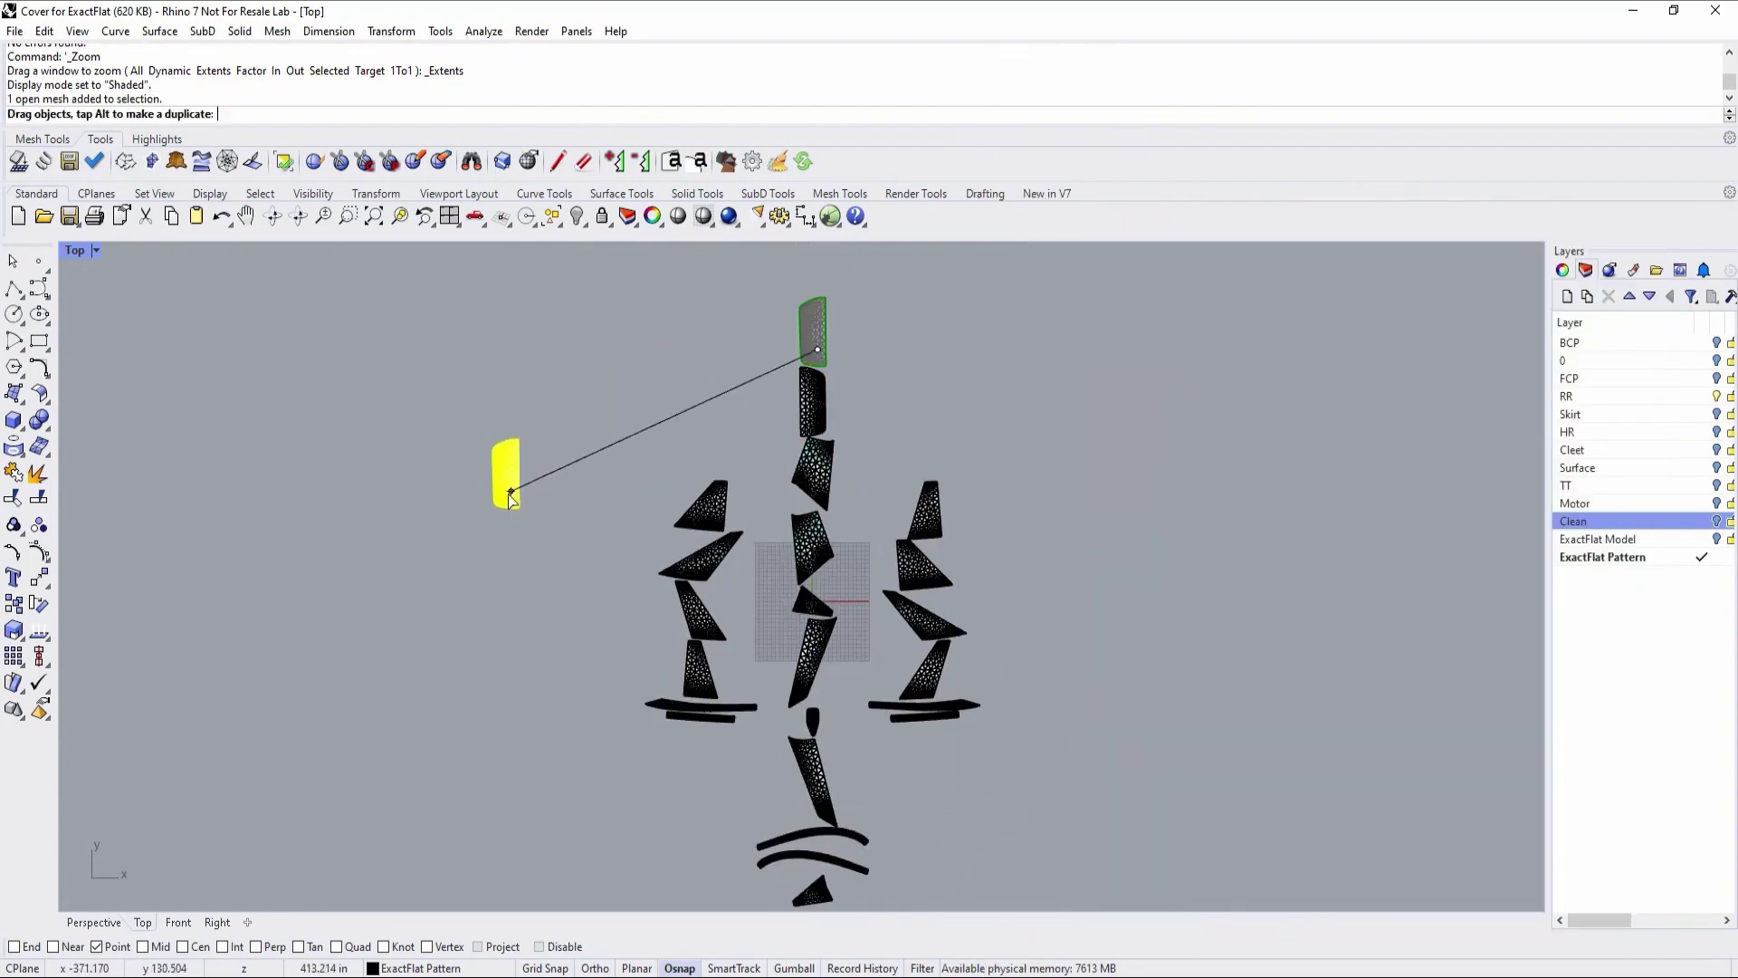
key(Escape)
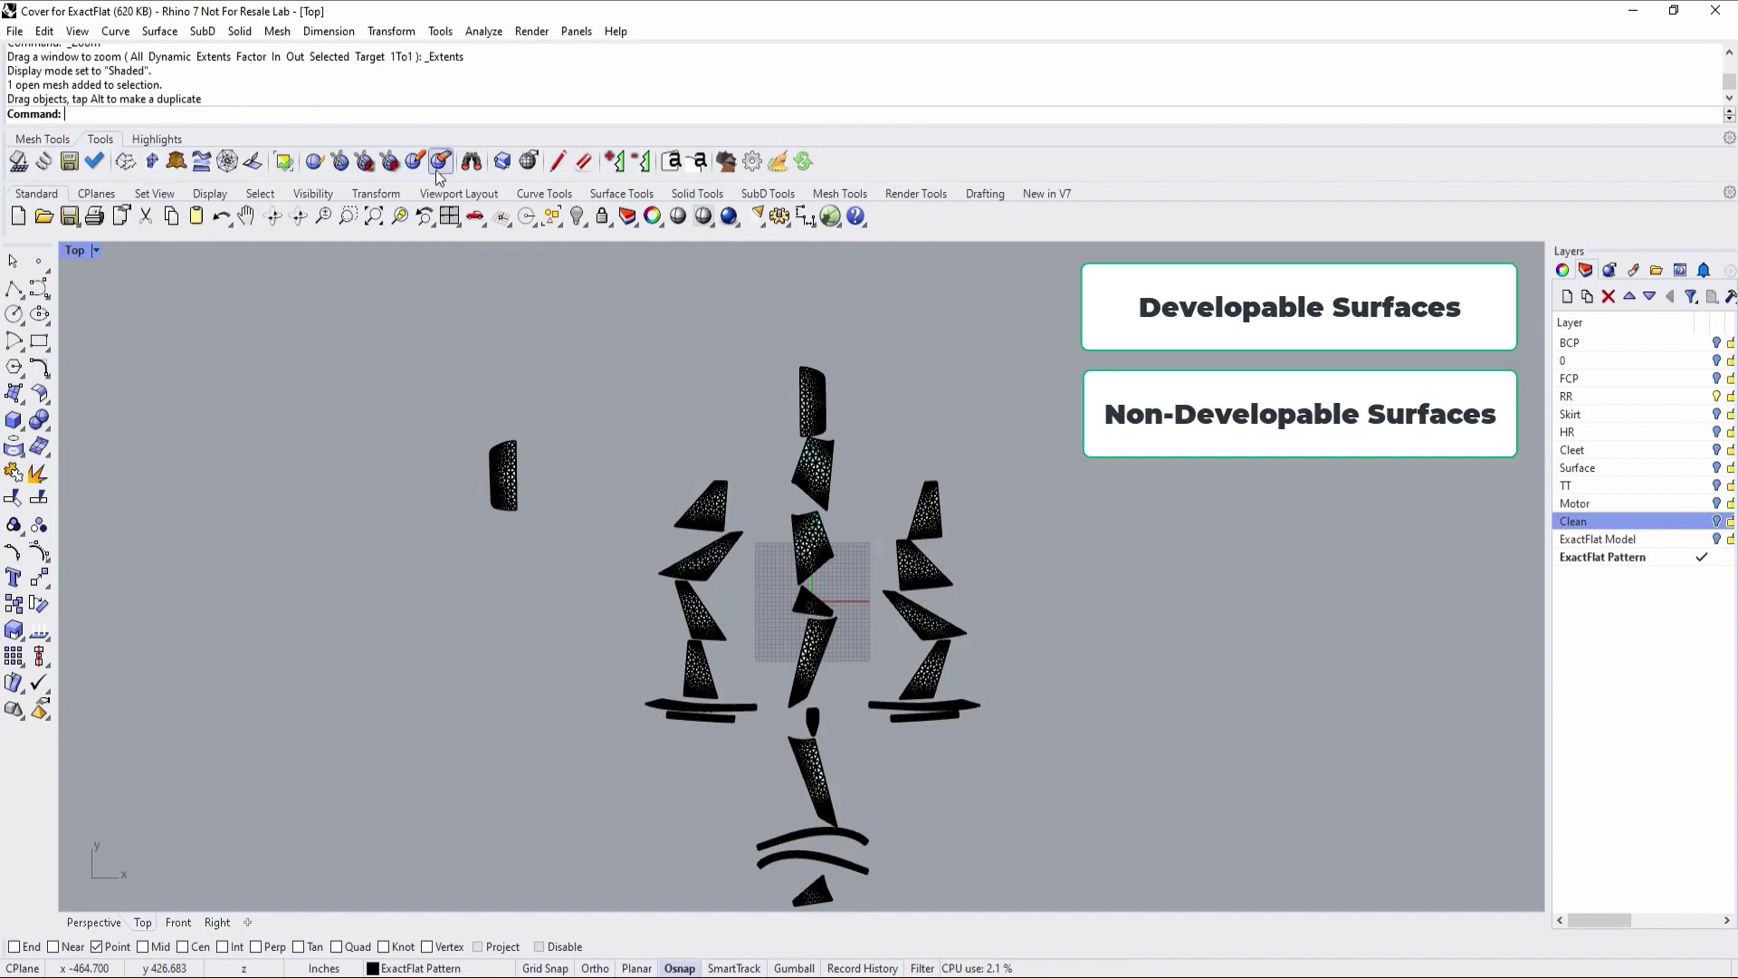
Step: Use EFFind with Offset 20 to bring the neighboring piece beside the straight right edge of the moved piece
click(467, 168)
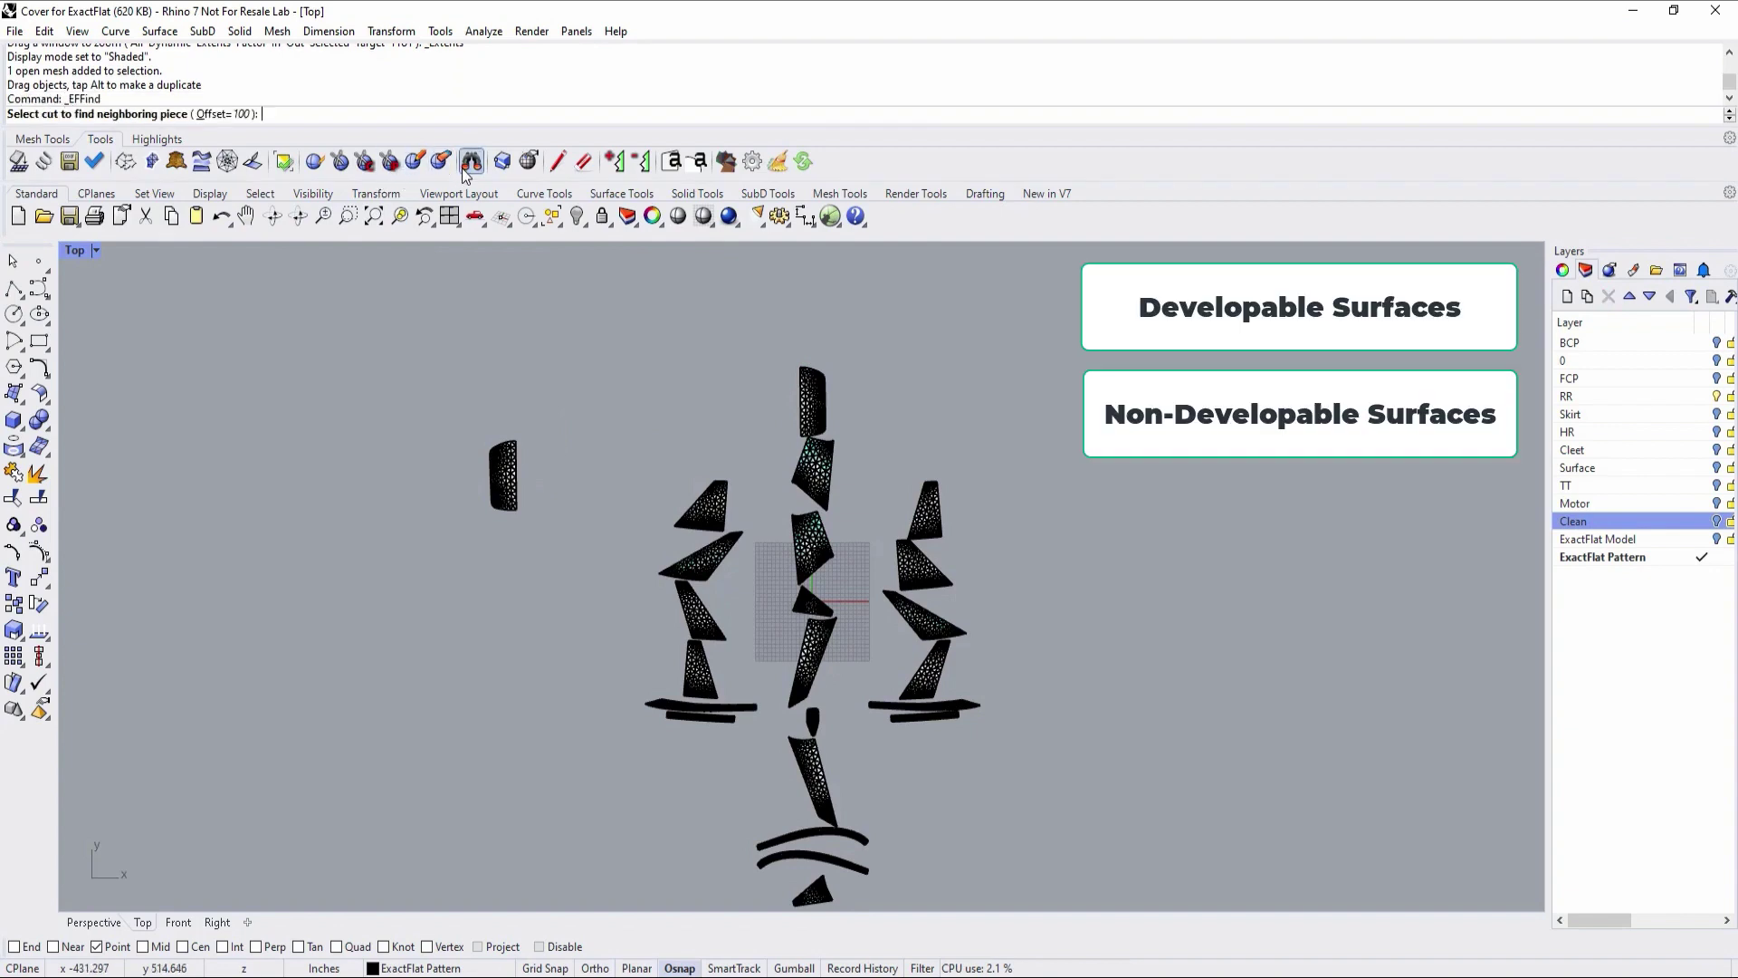
click(516, 479)
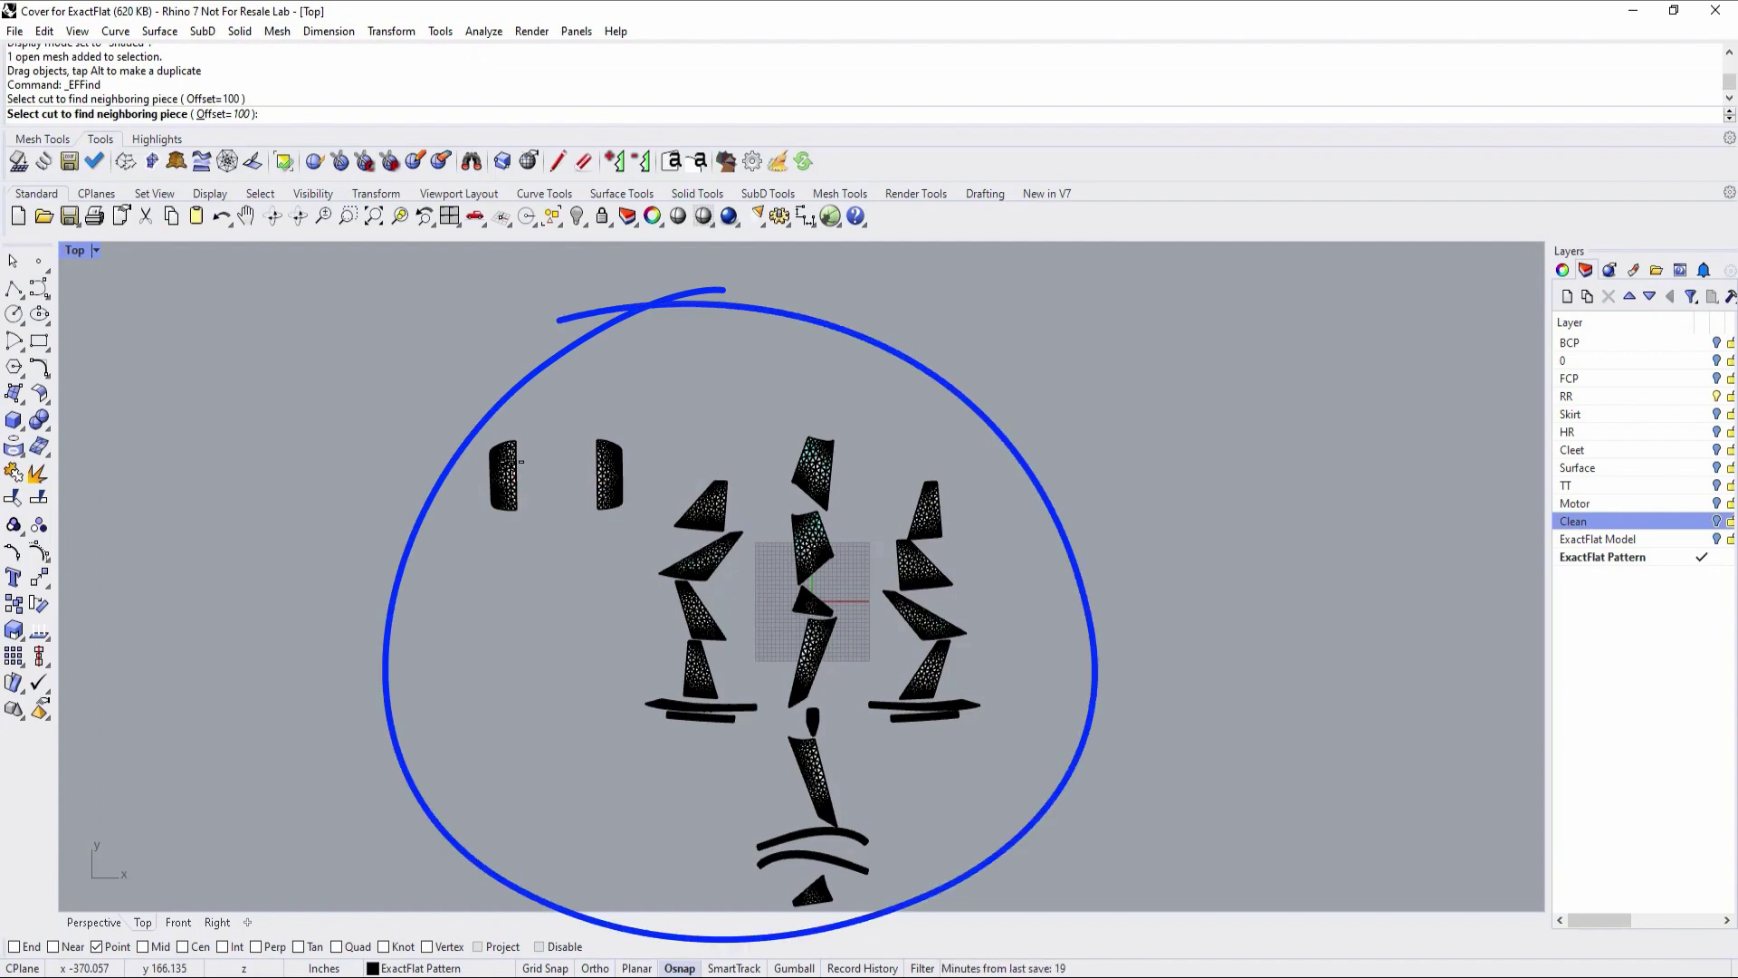
text(20)
key(Return)
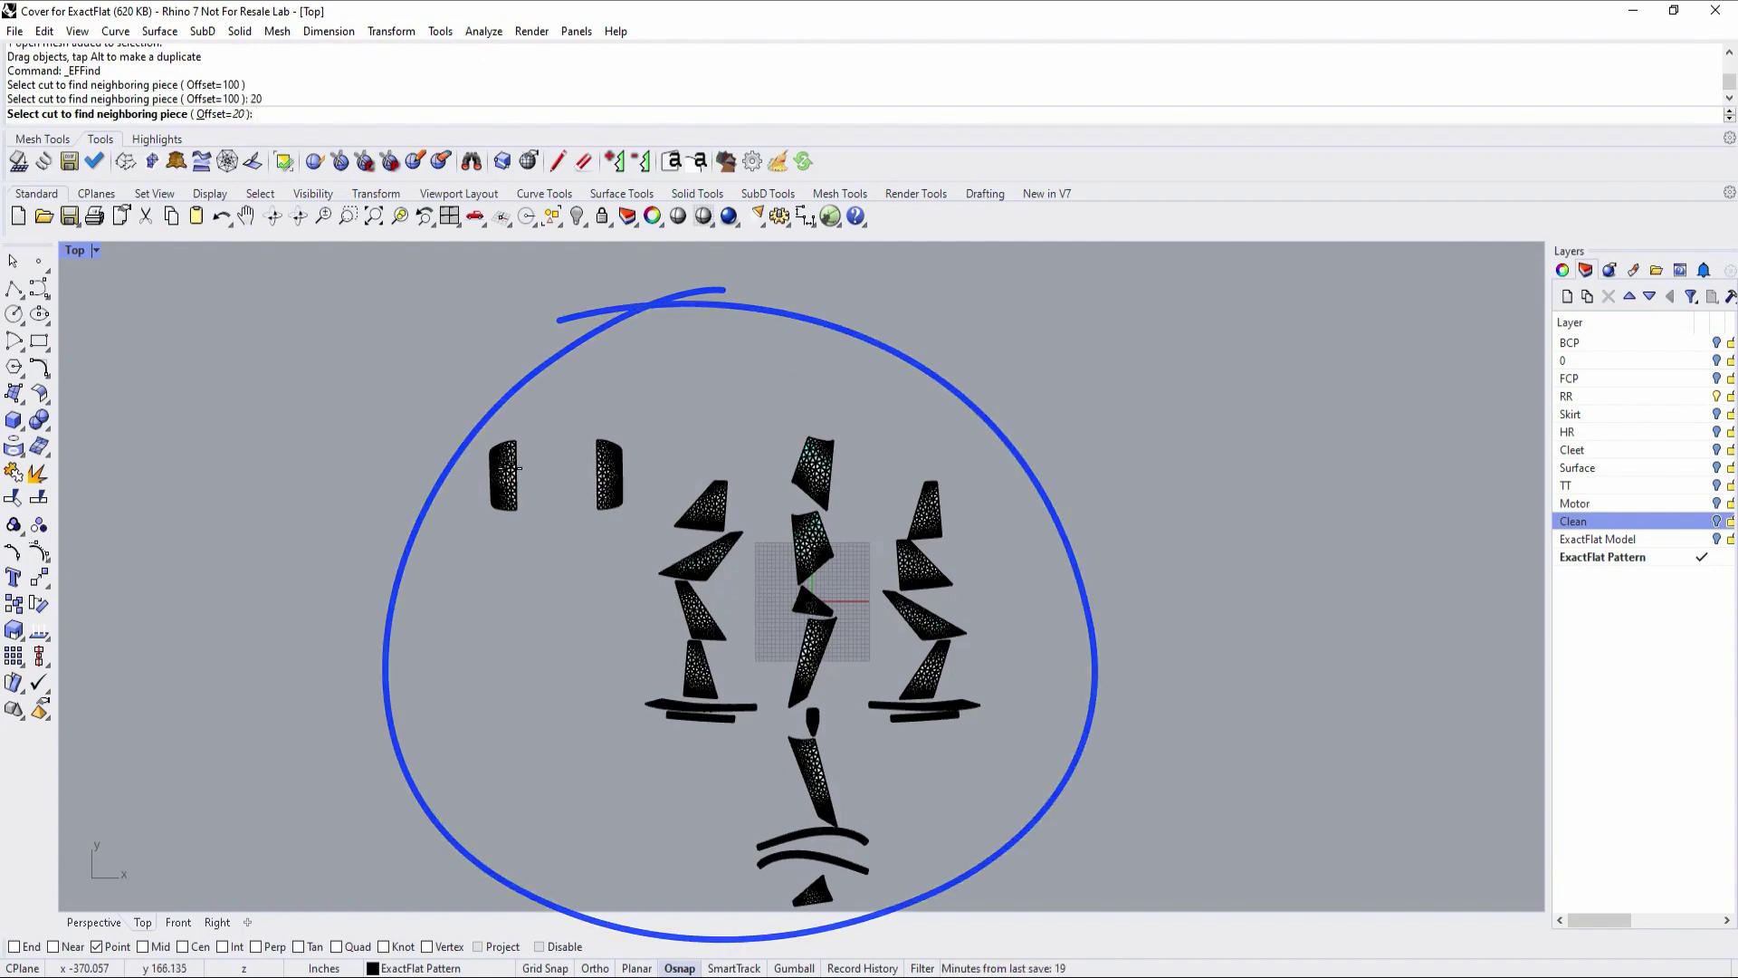
click(518, 480)
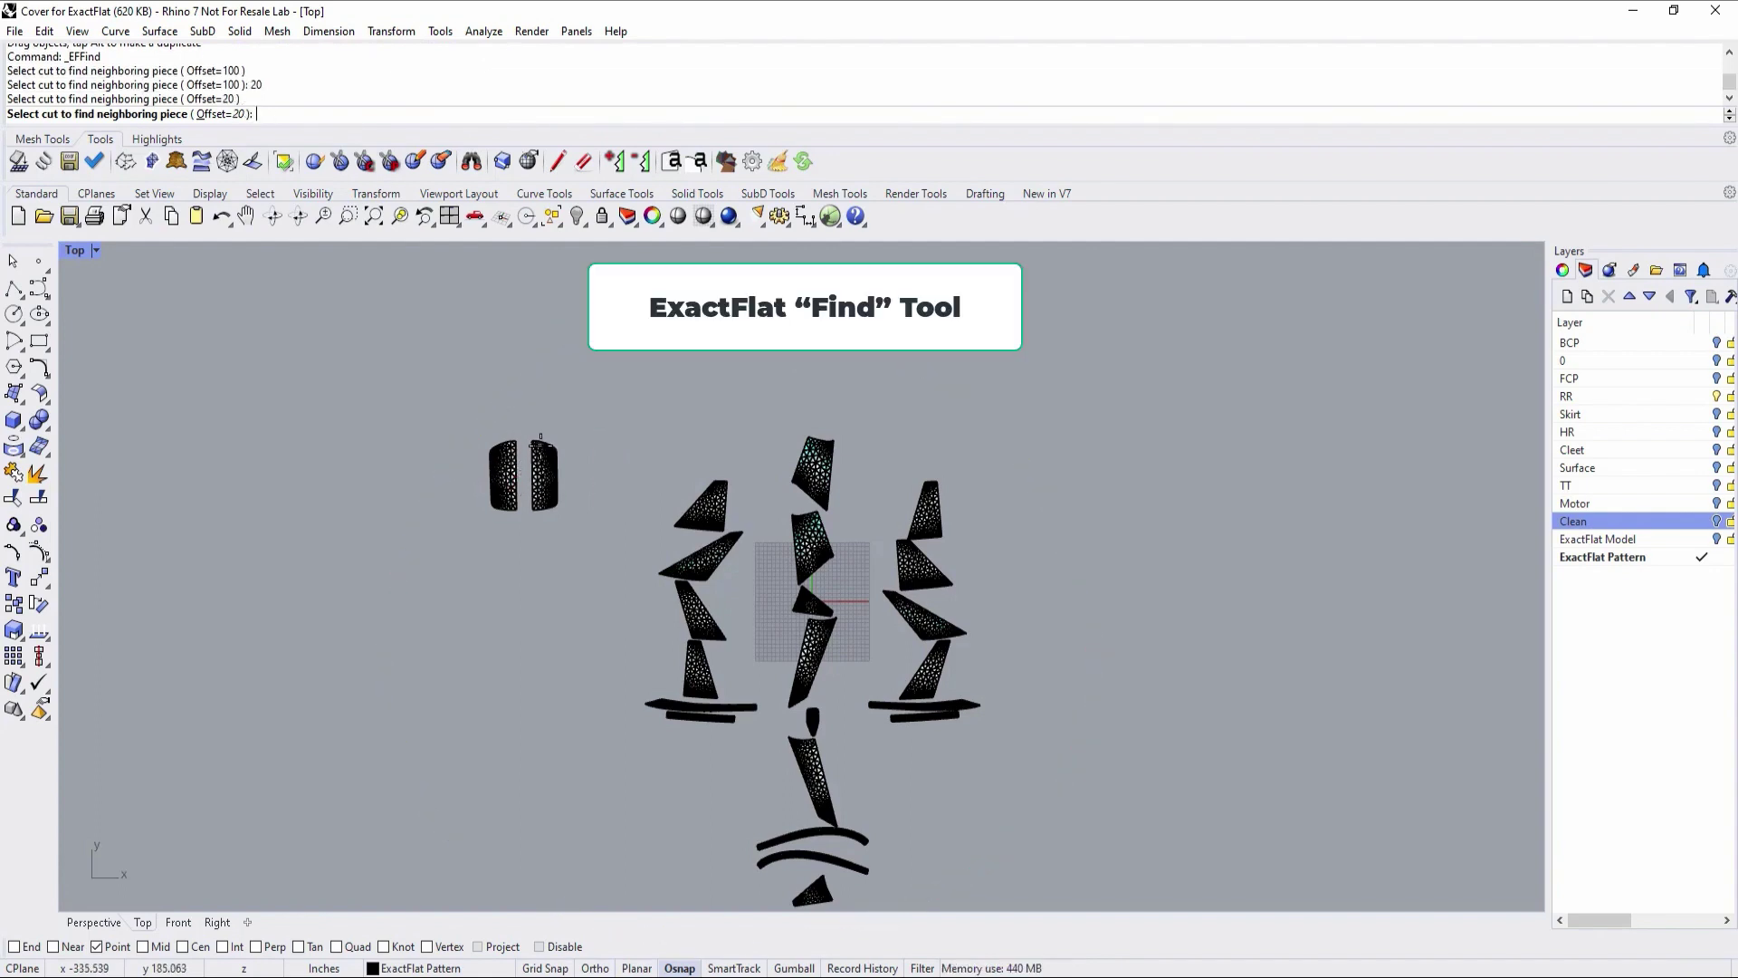
Step: Find the pieces adjoining the upper edges of the central pair, plus the neighbors on their outer edges
click(542, 438)
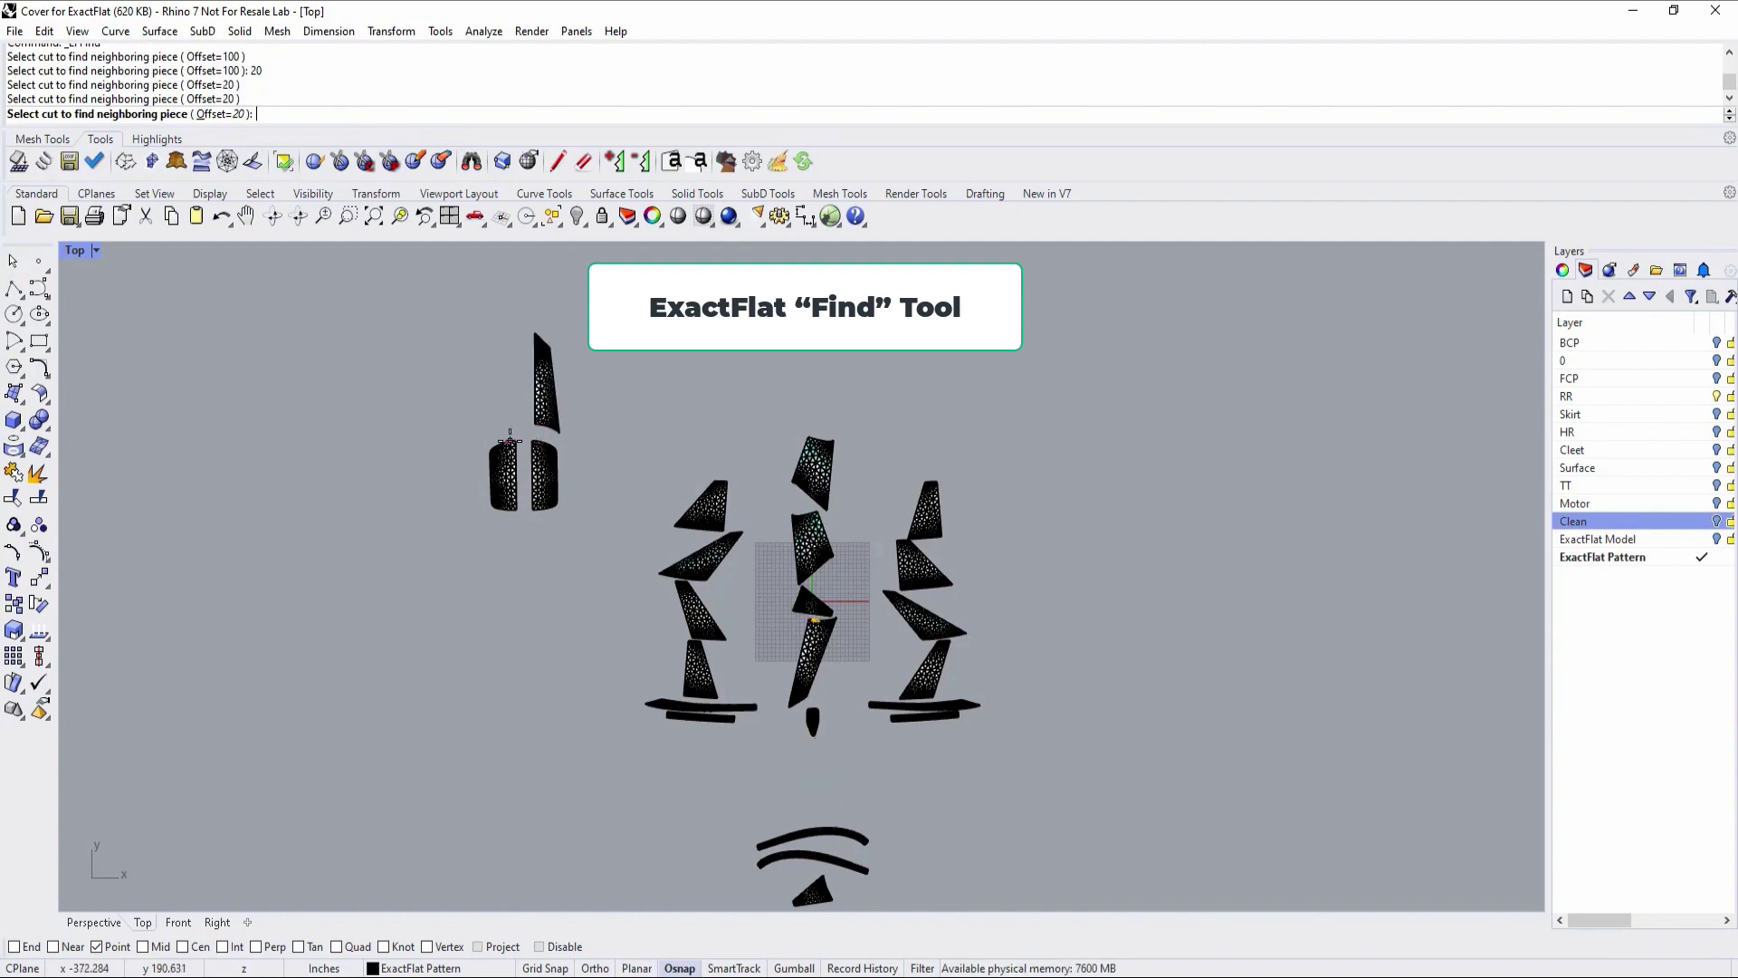
click(509, 441)
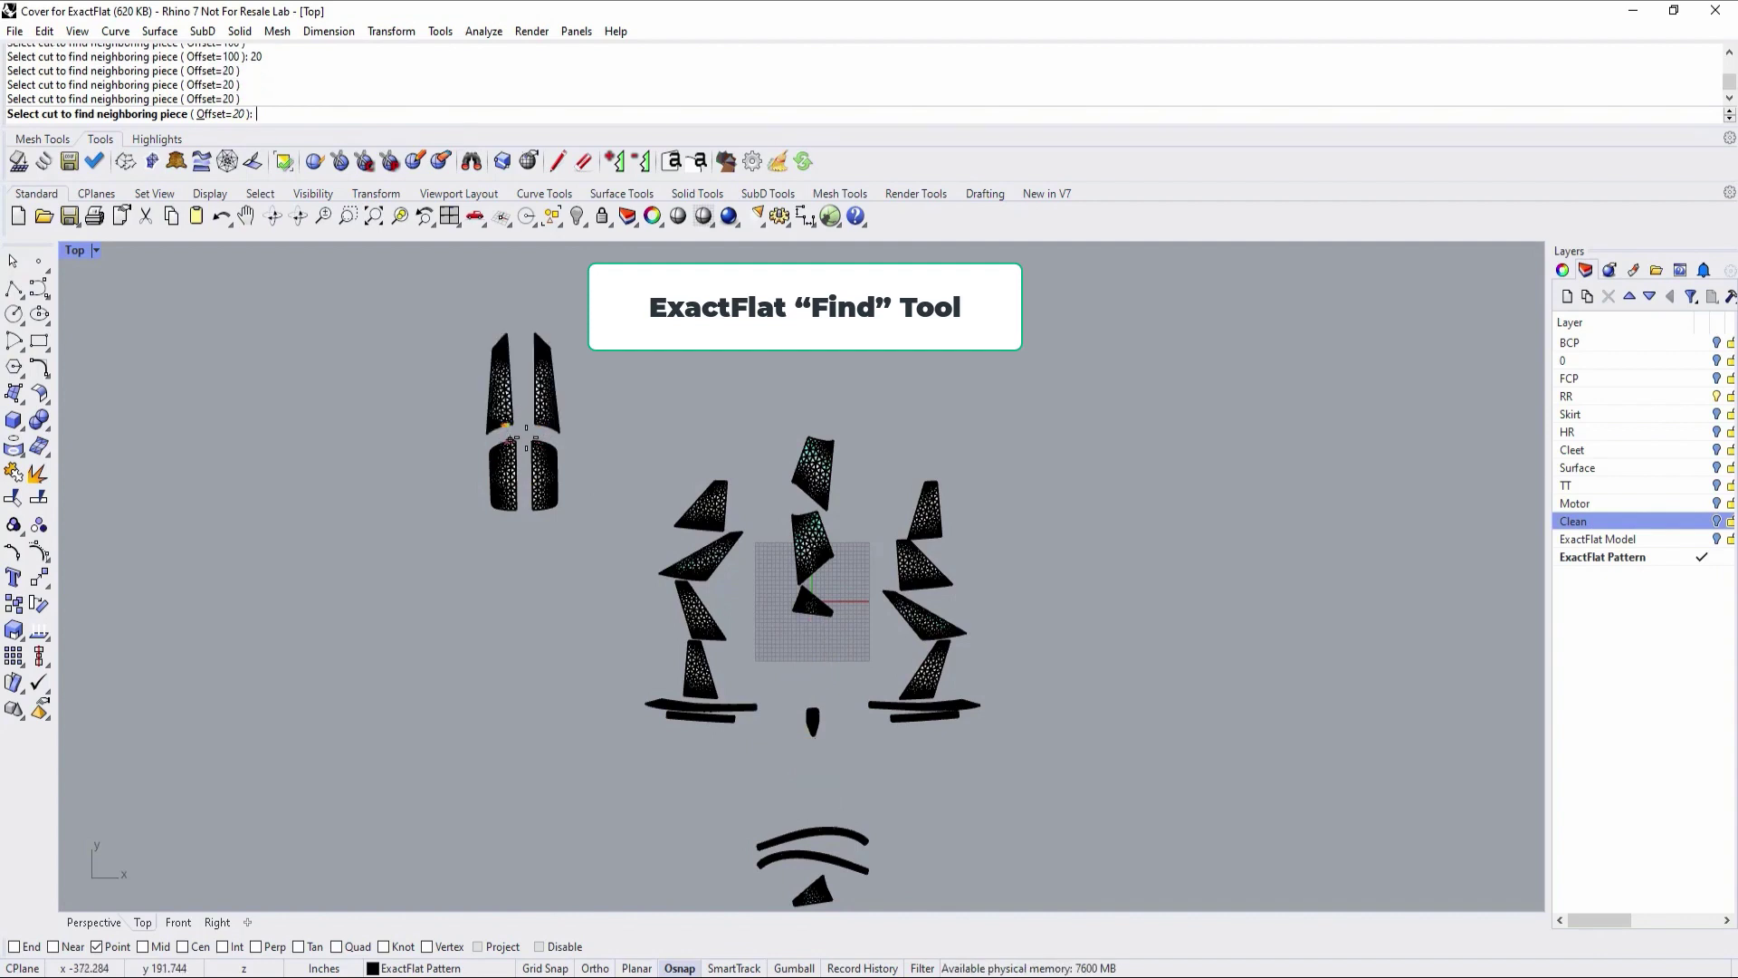
click(560, 403)
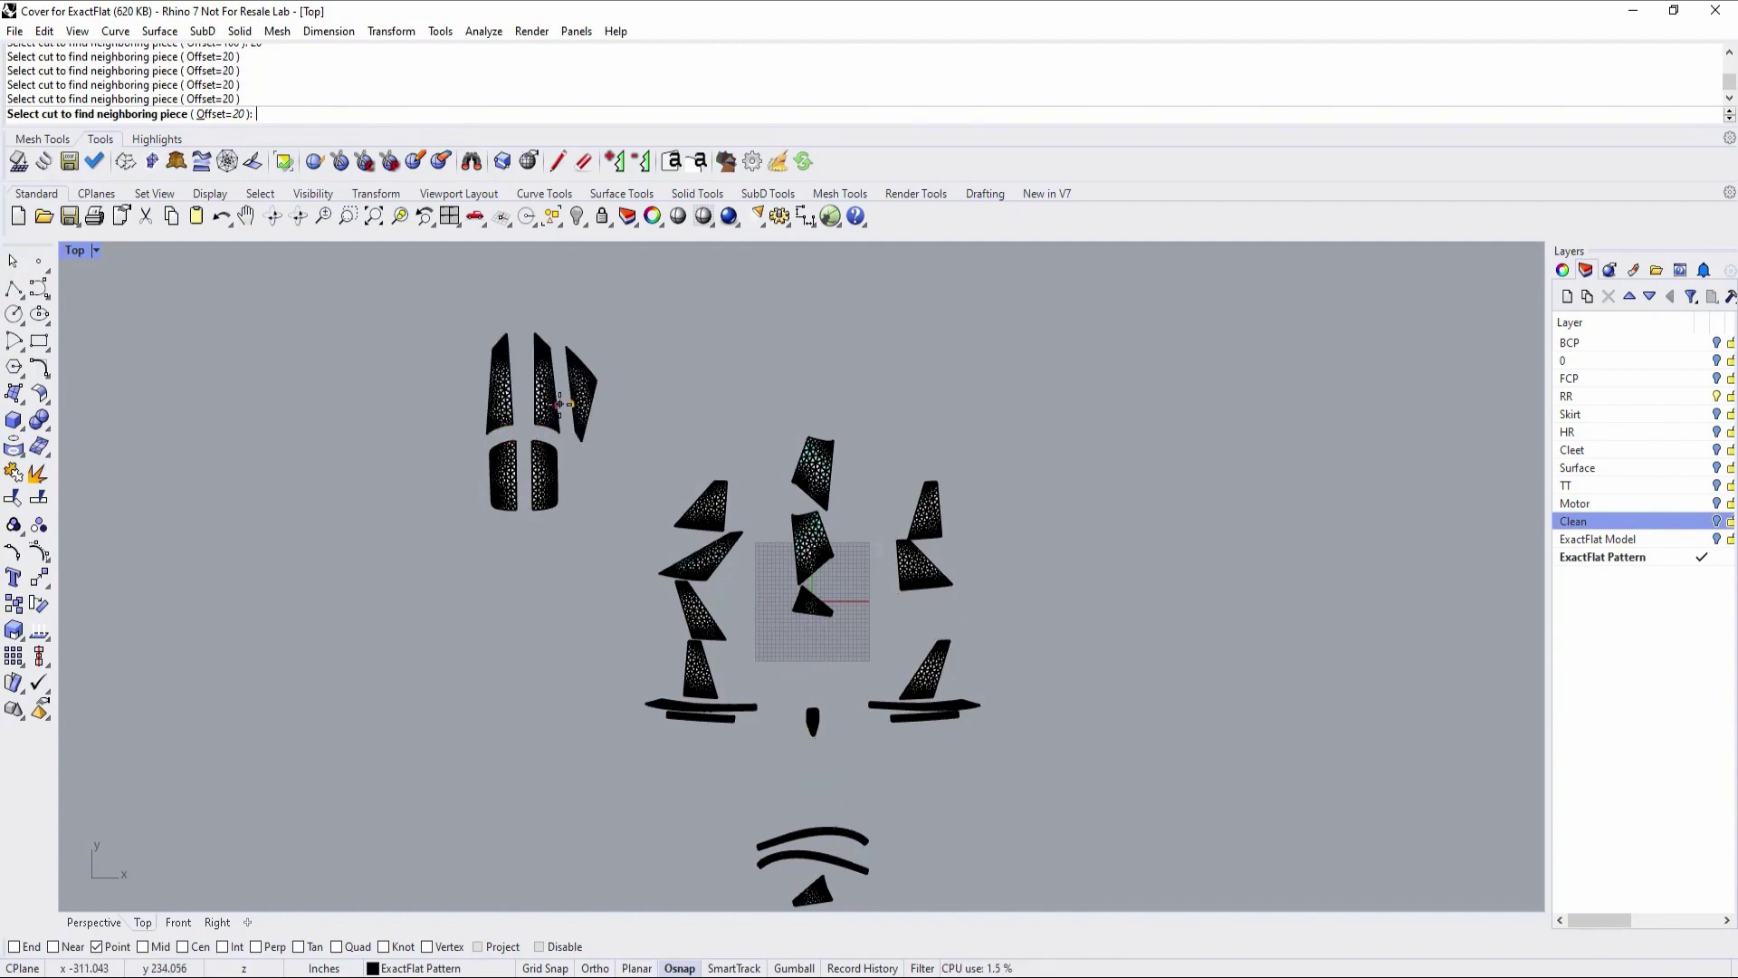
click(487, 397)
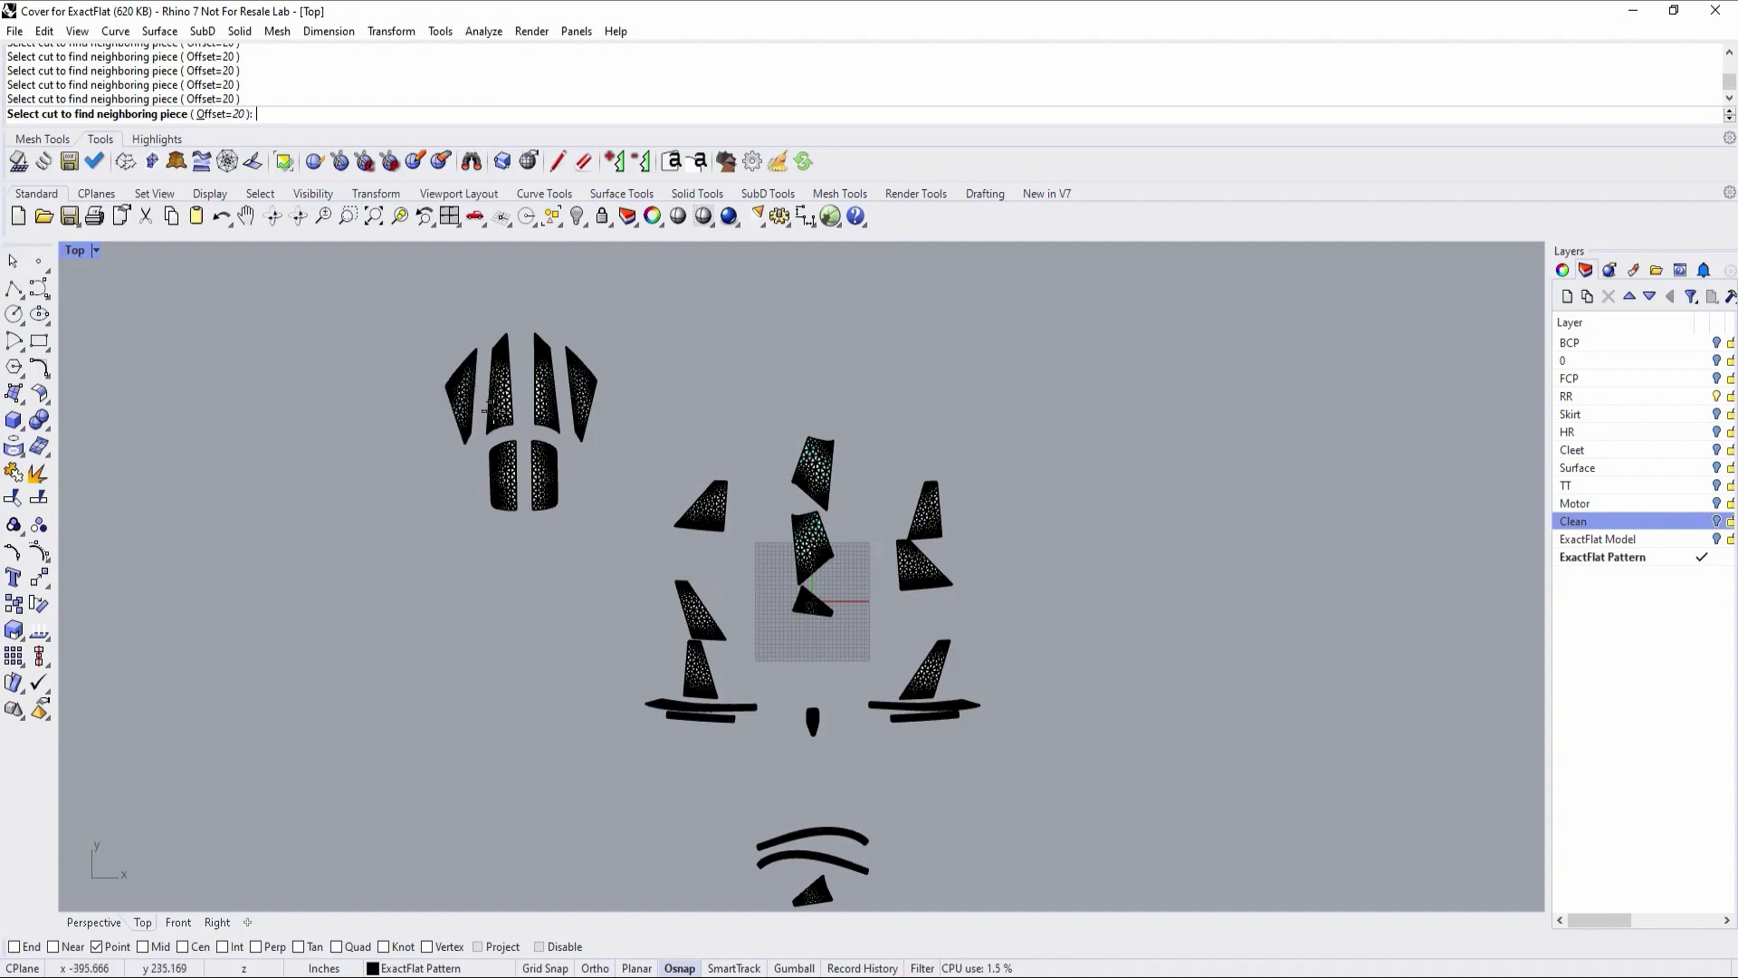
Step: Find the three side pieces neighboring the left half of the central pair and place them along its left side
click(486, 482)
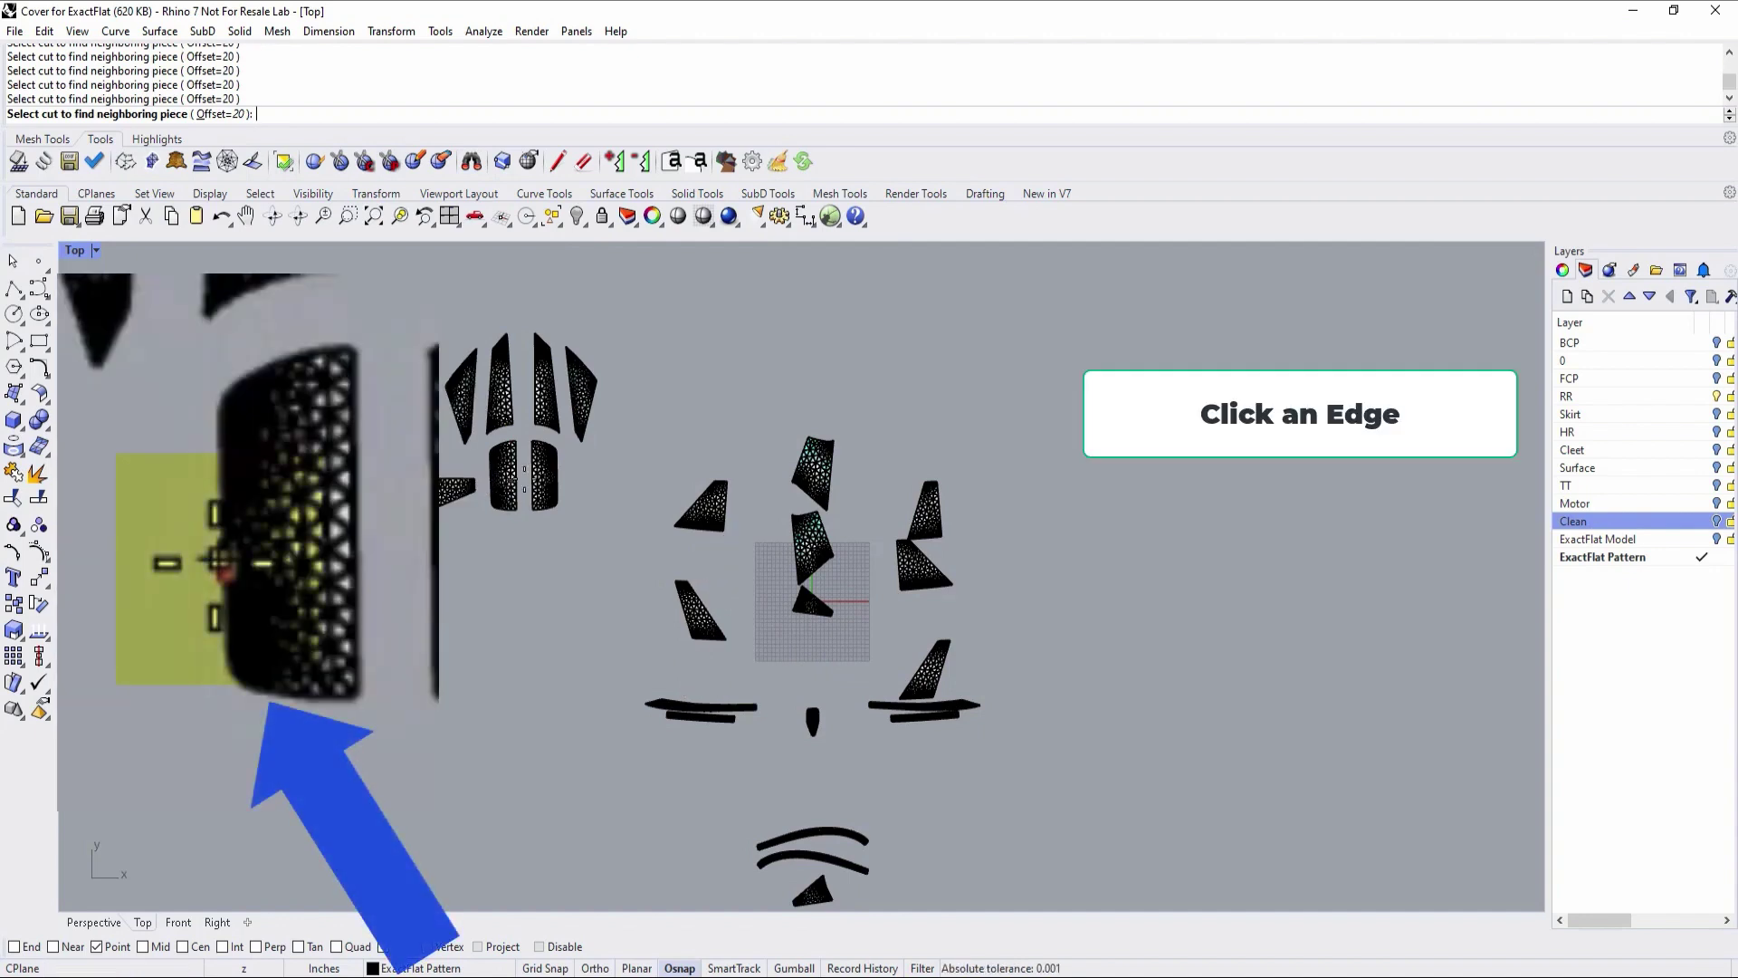
click(458, 472)
click(443, 505)
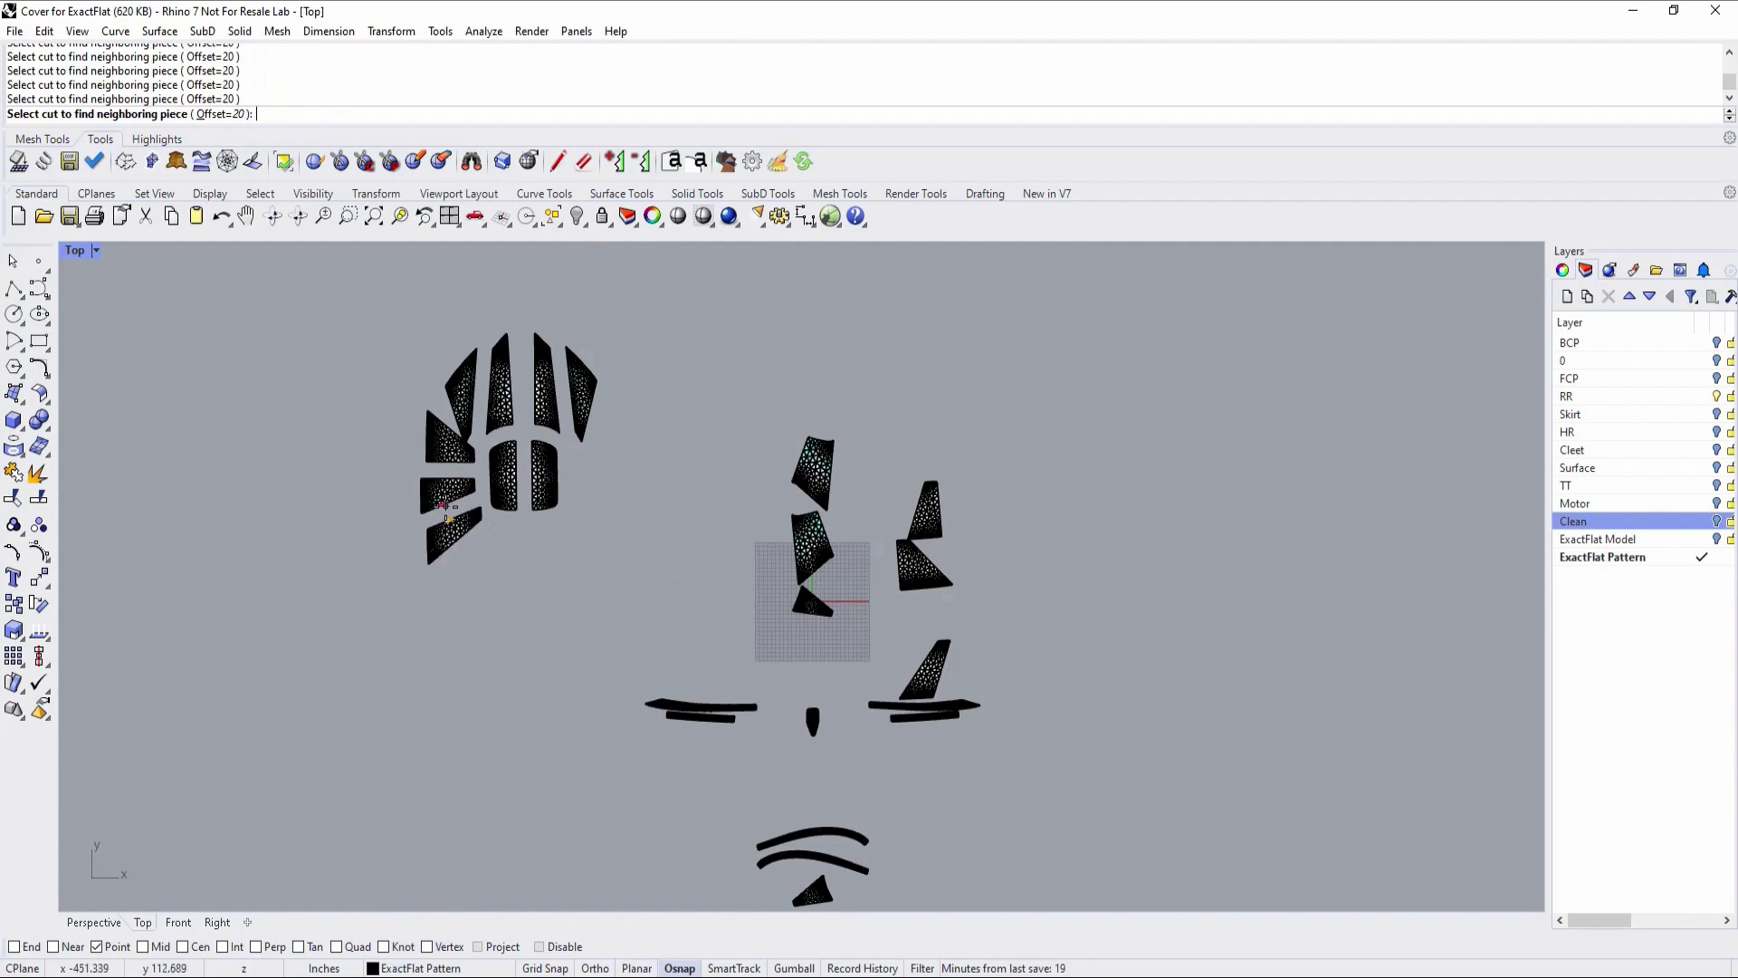
Step: Find the pieces neighboring the lower and right edges of the central pair and arrange them around it
click(559, 502)
click(538, 513)
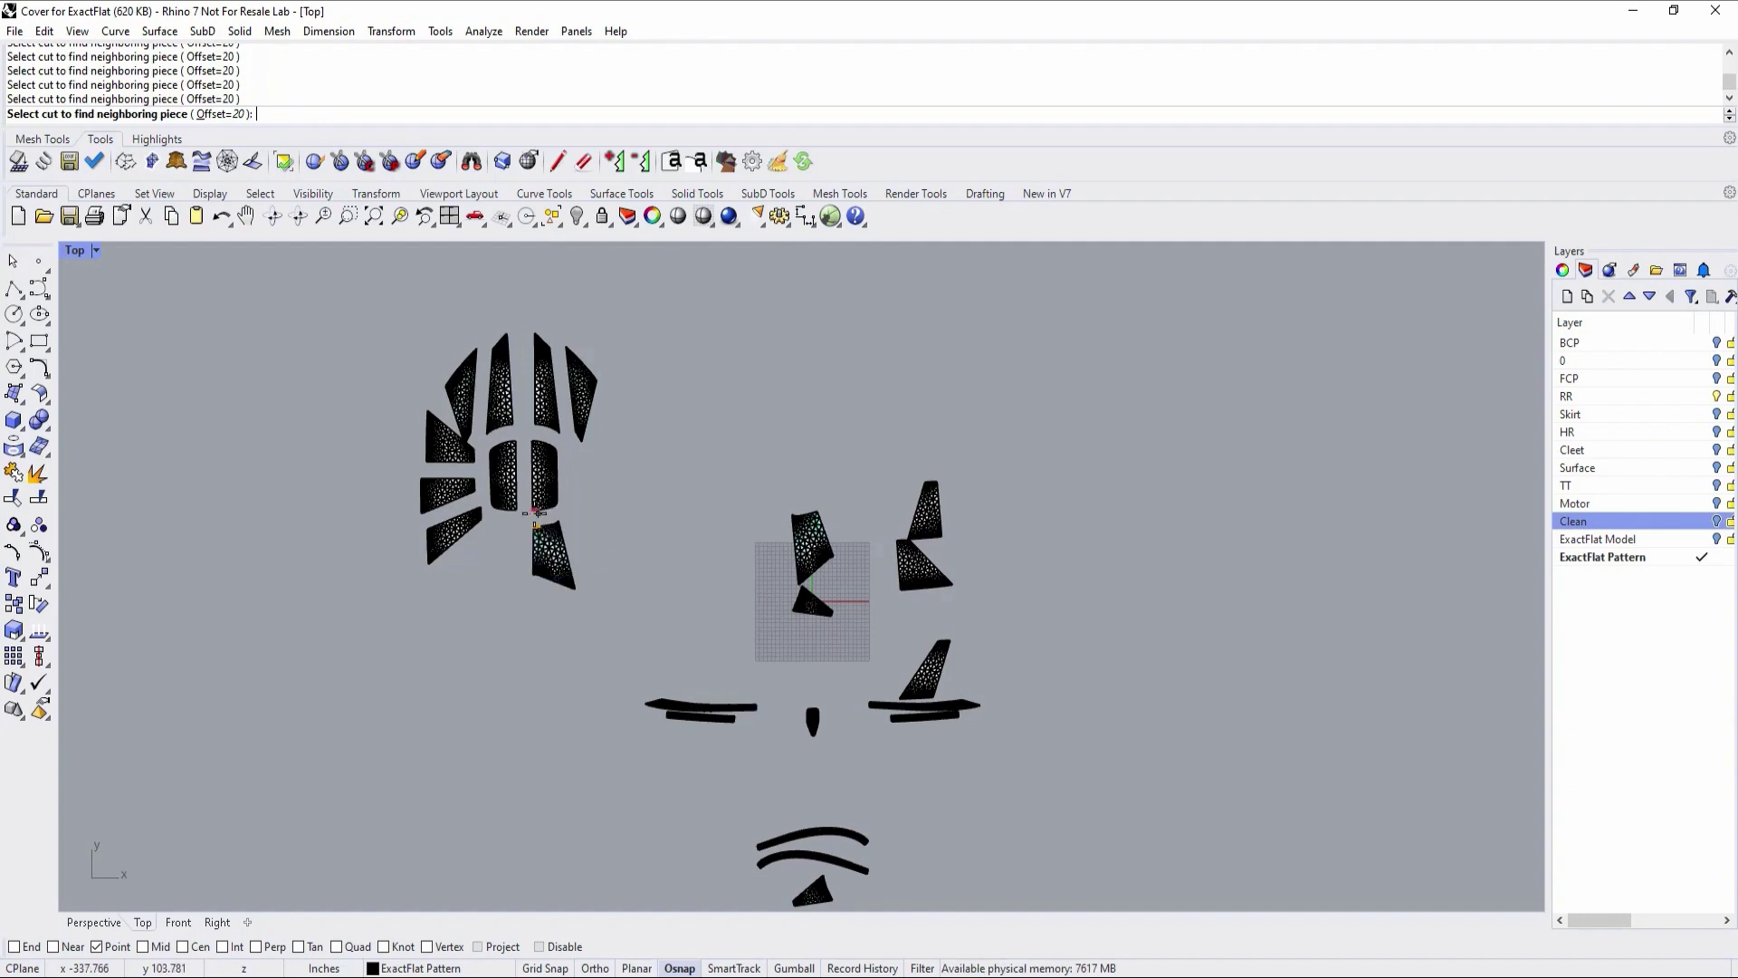
click(515, 513)
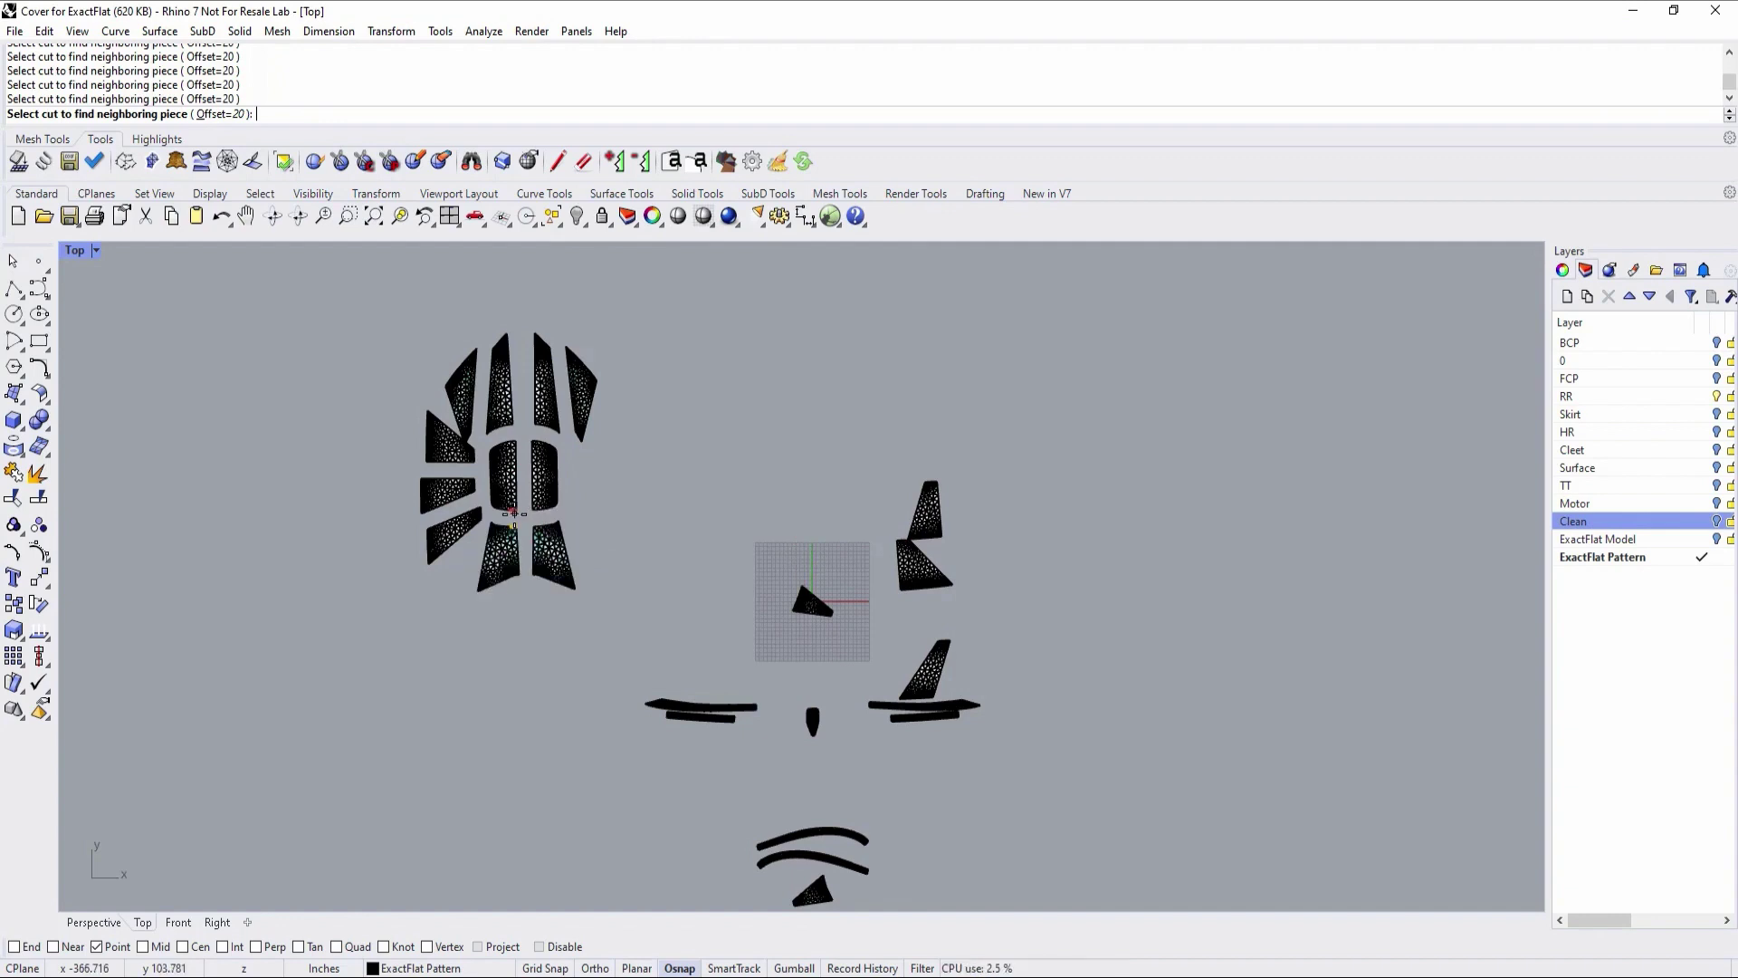
click(559, 497)
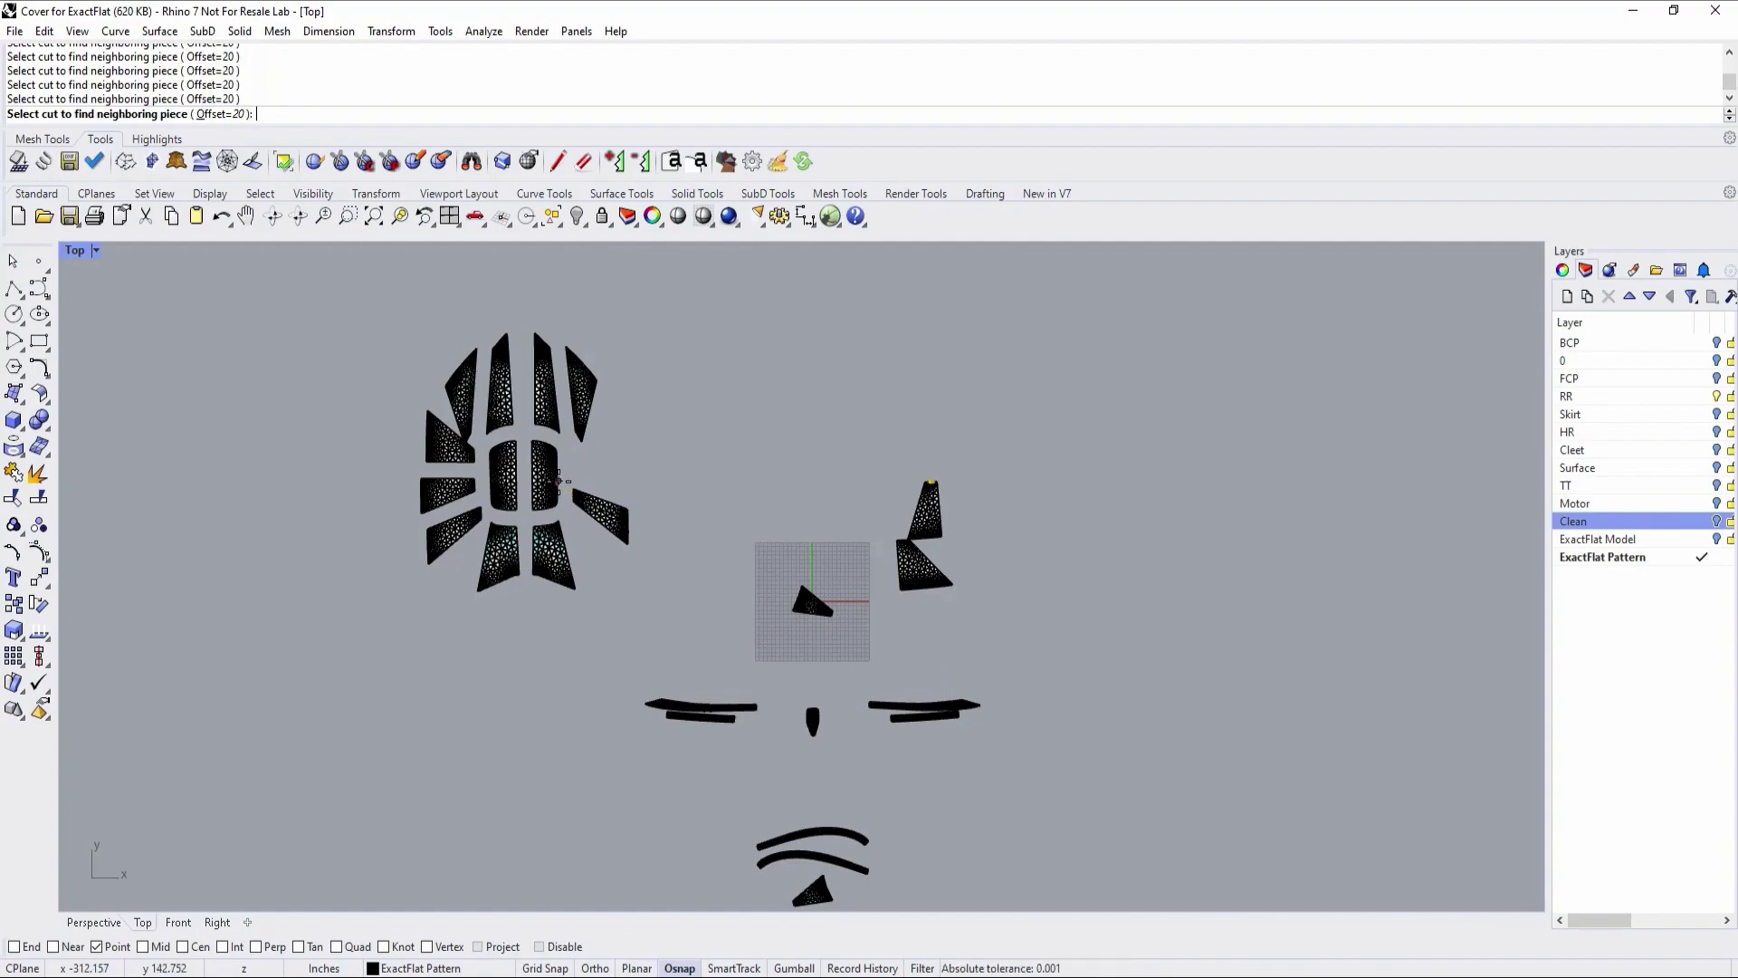
click(559, 478)
click(561, 472)
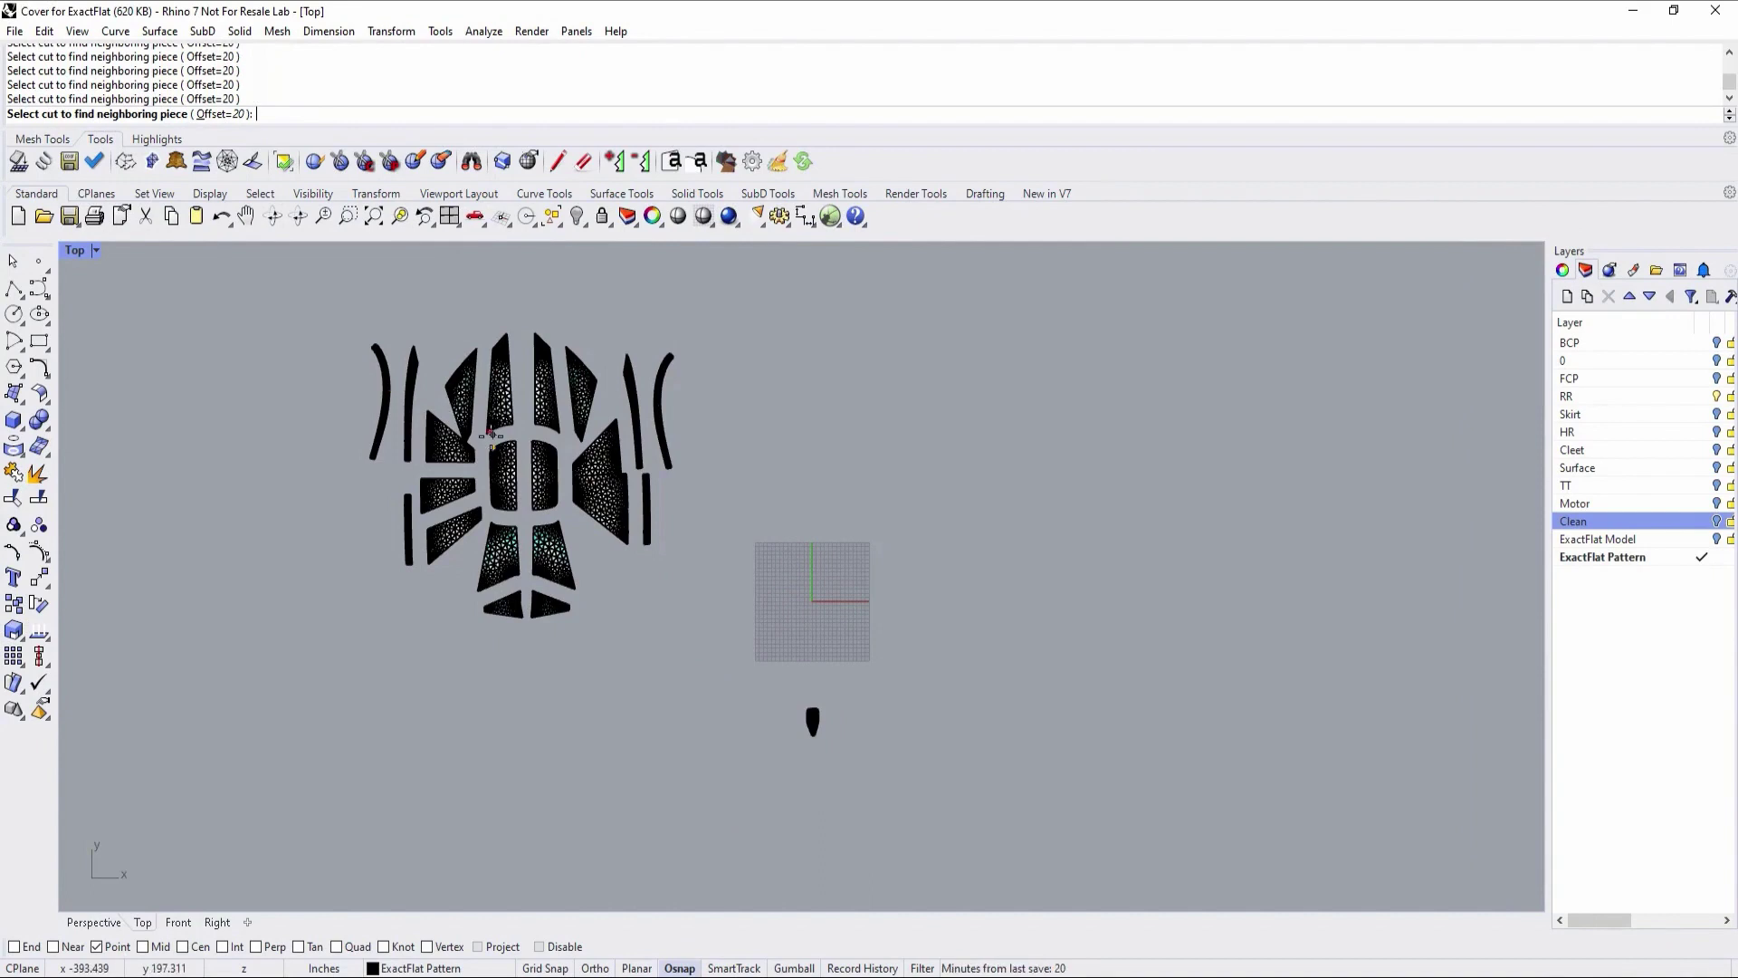
Step: Find the last small neighboring piece and spread the two small bottom pieces apart to fit it between them
click(525, 611)
key(Return)
click(561, 608)
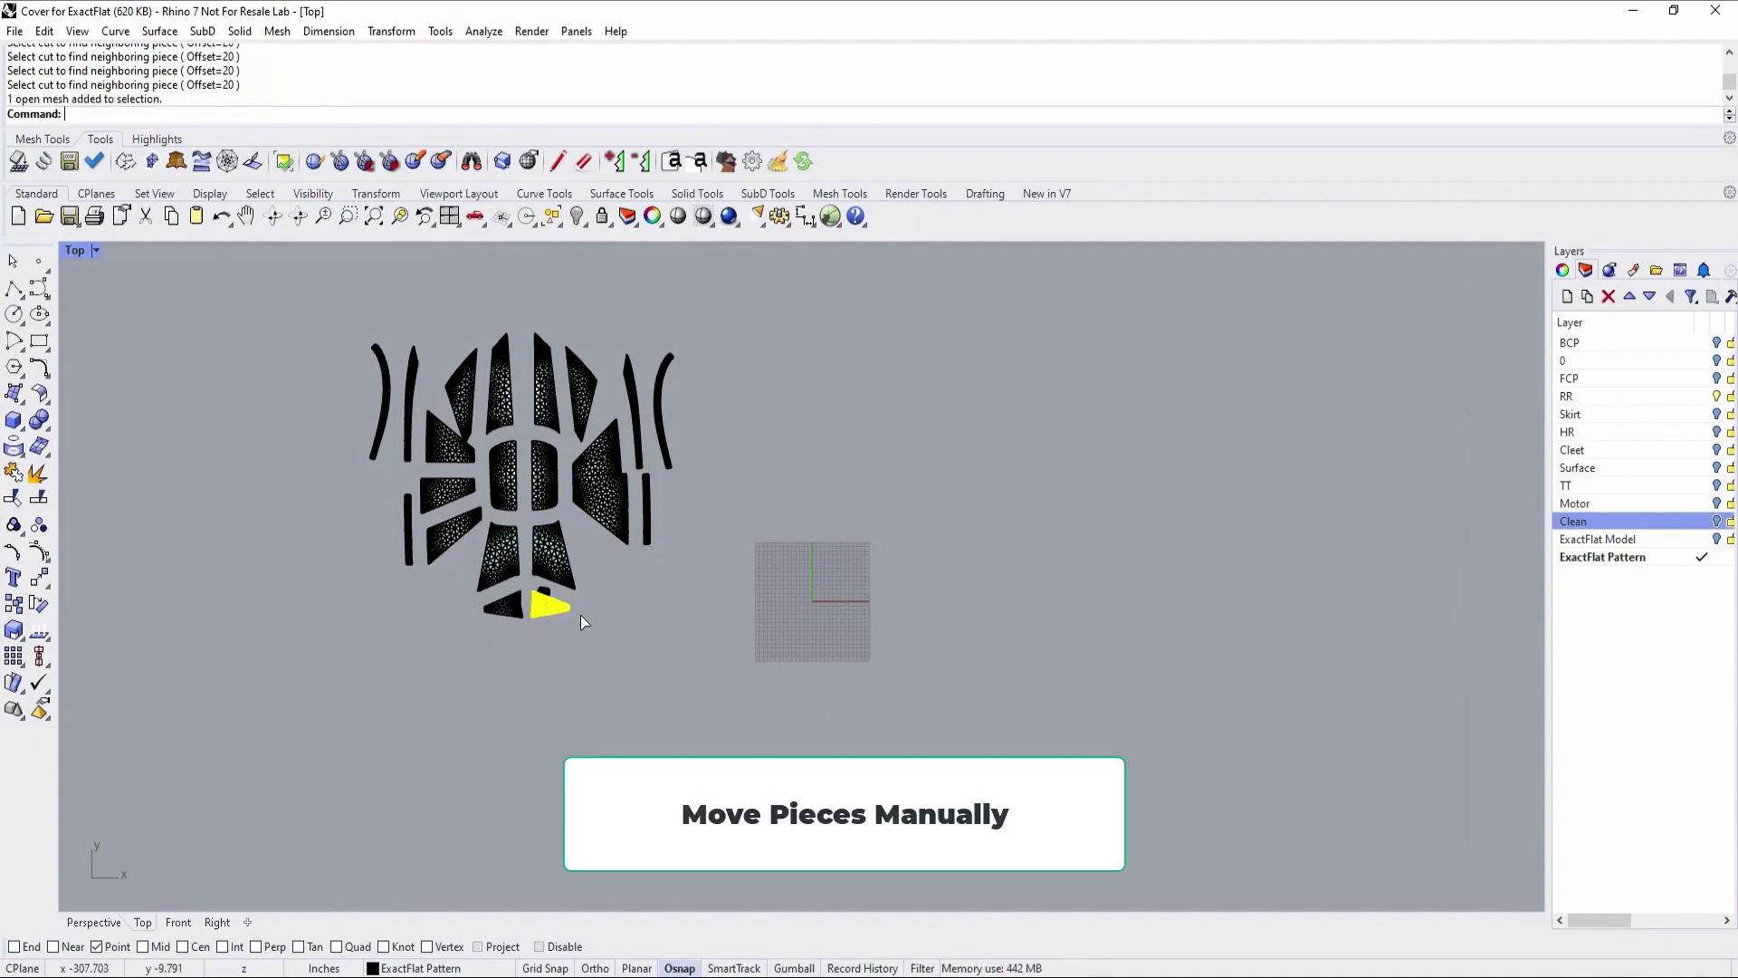
drag(576, 613, 484, 633)
click(512, 611)
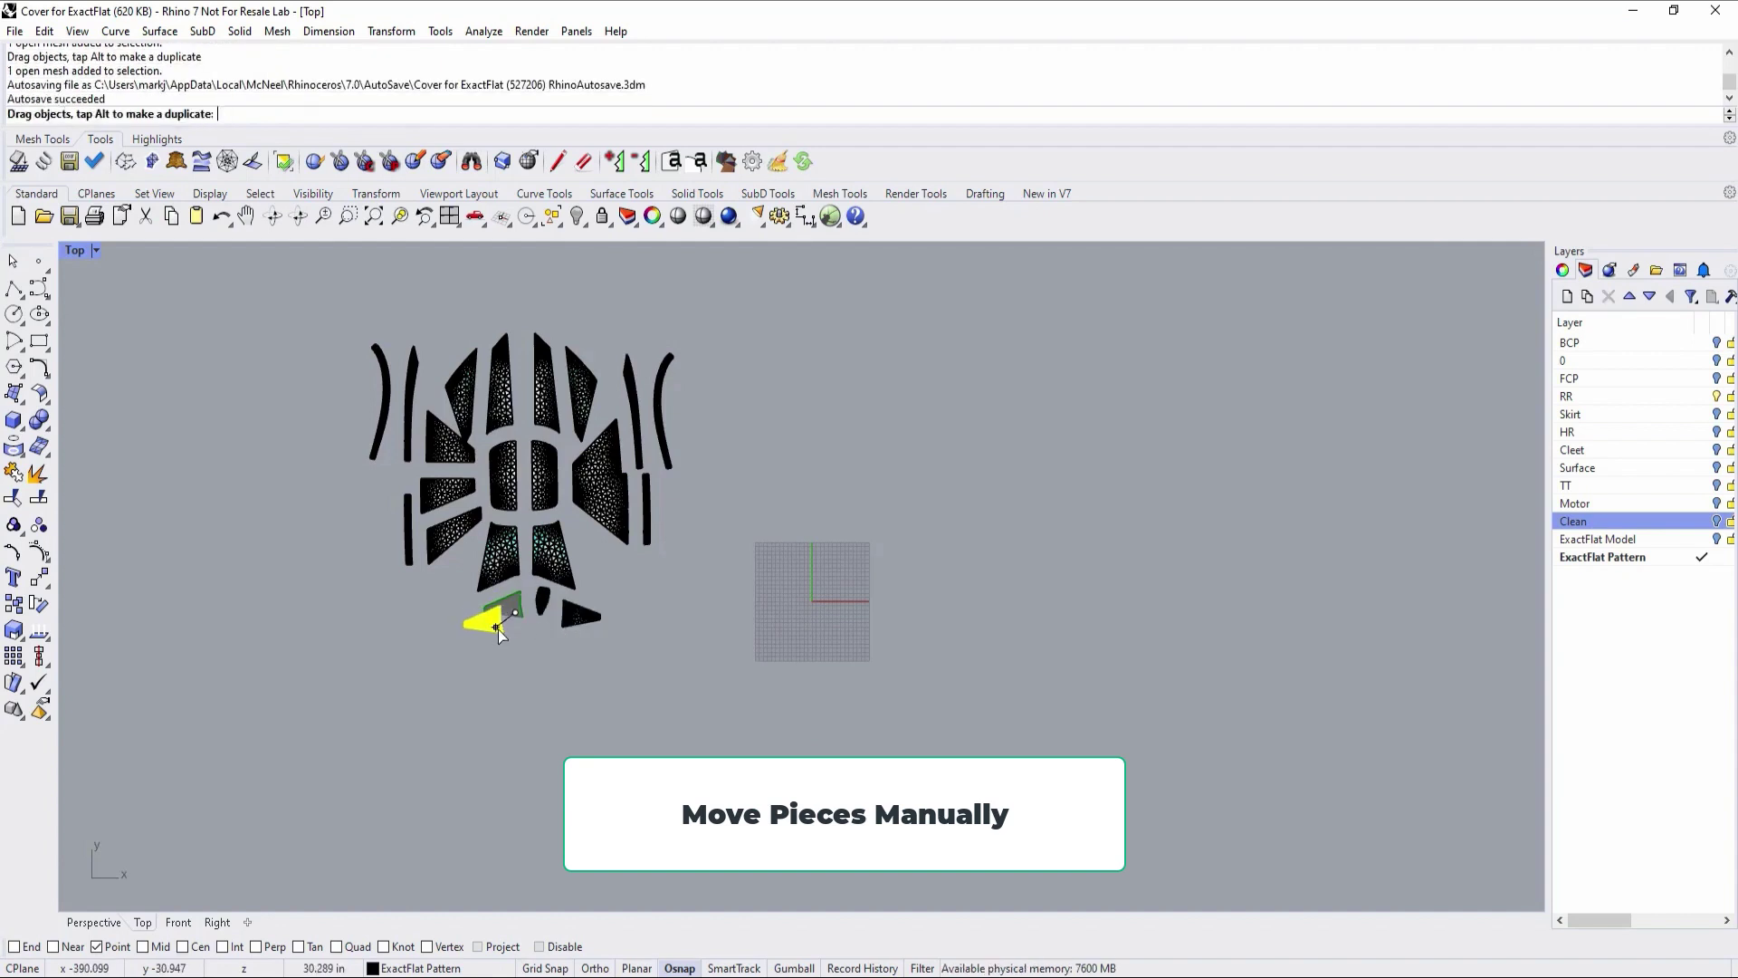
key(Return)
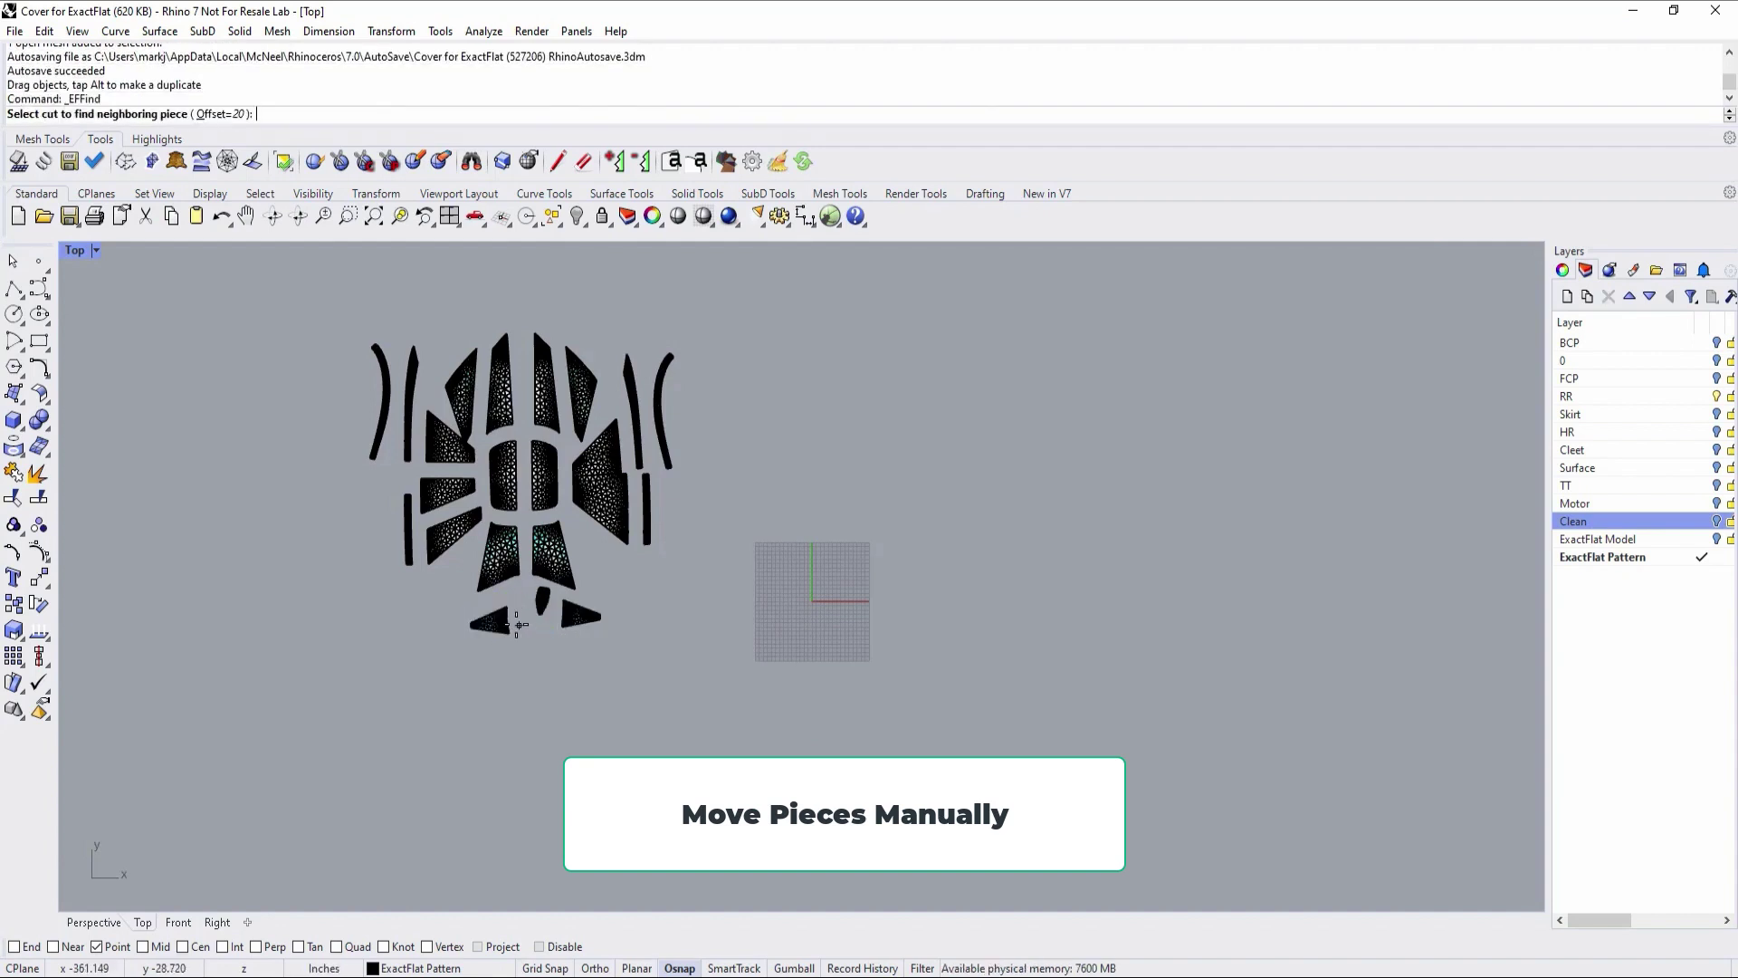
click(525, 623)
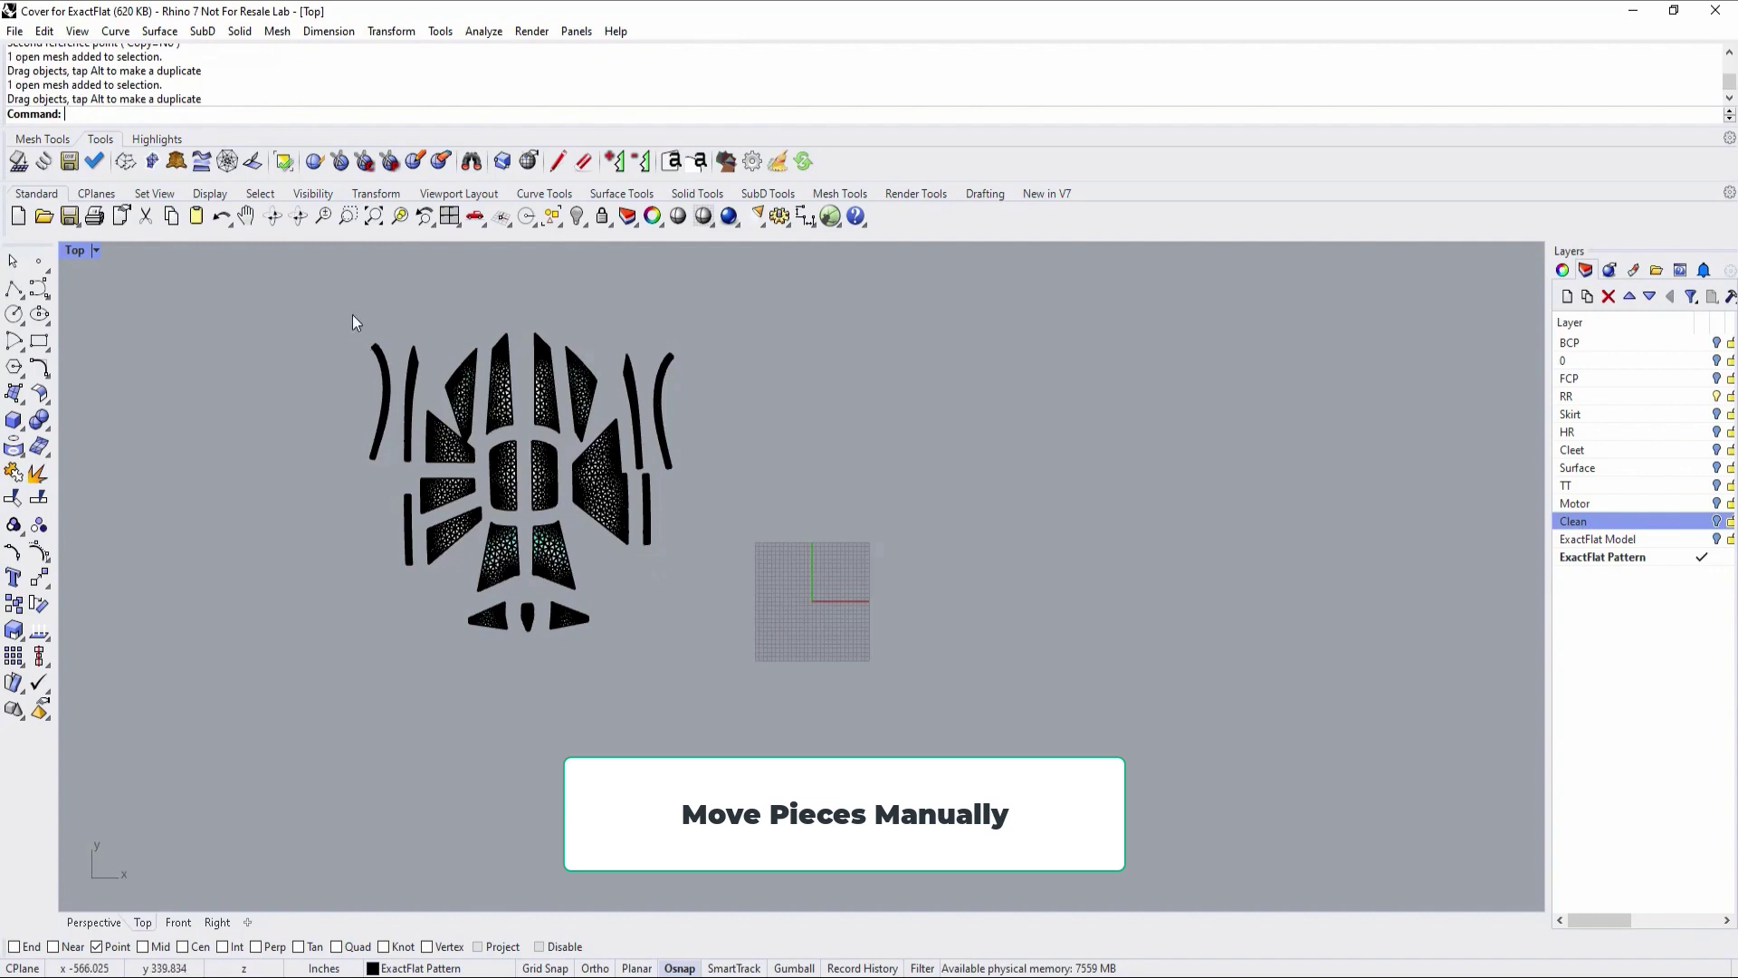
Step: Move the overlapping upper-left piece and the lower right-side pieces manually so gaps separate them from their neighbors
click(469, 378)
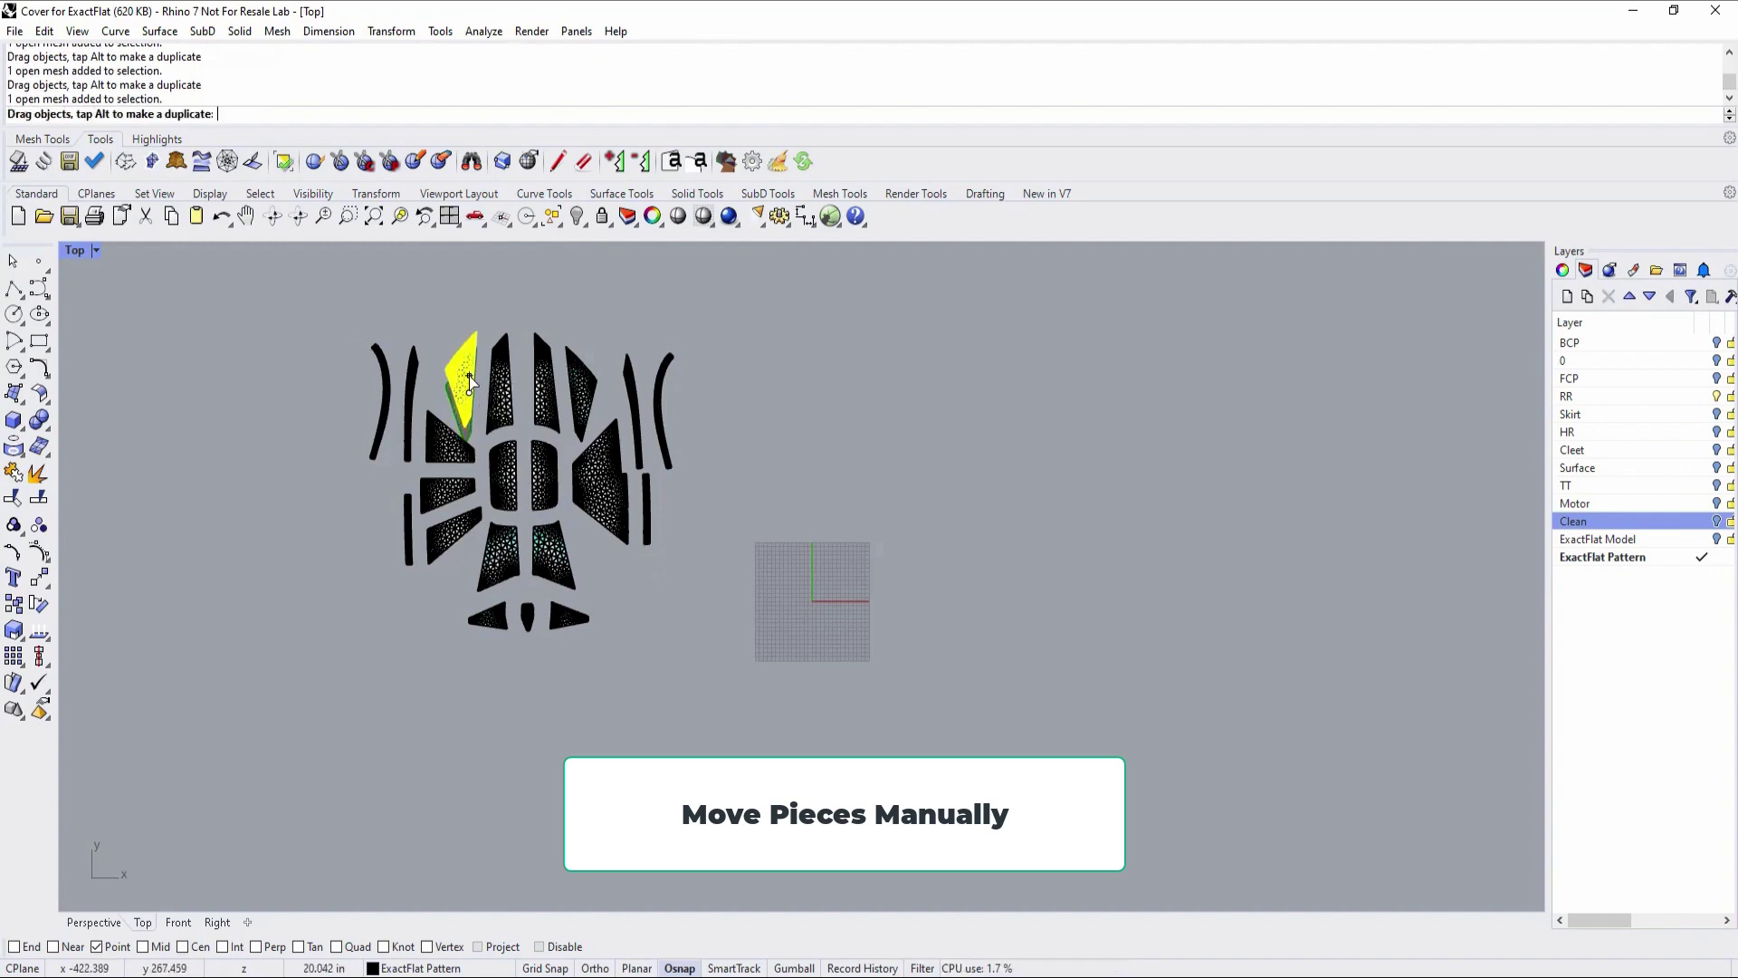
click(600, 523)
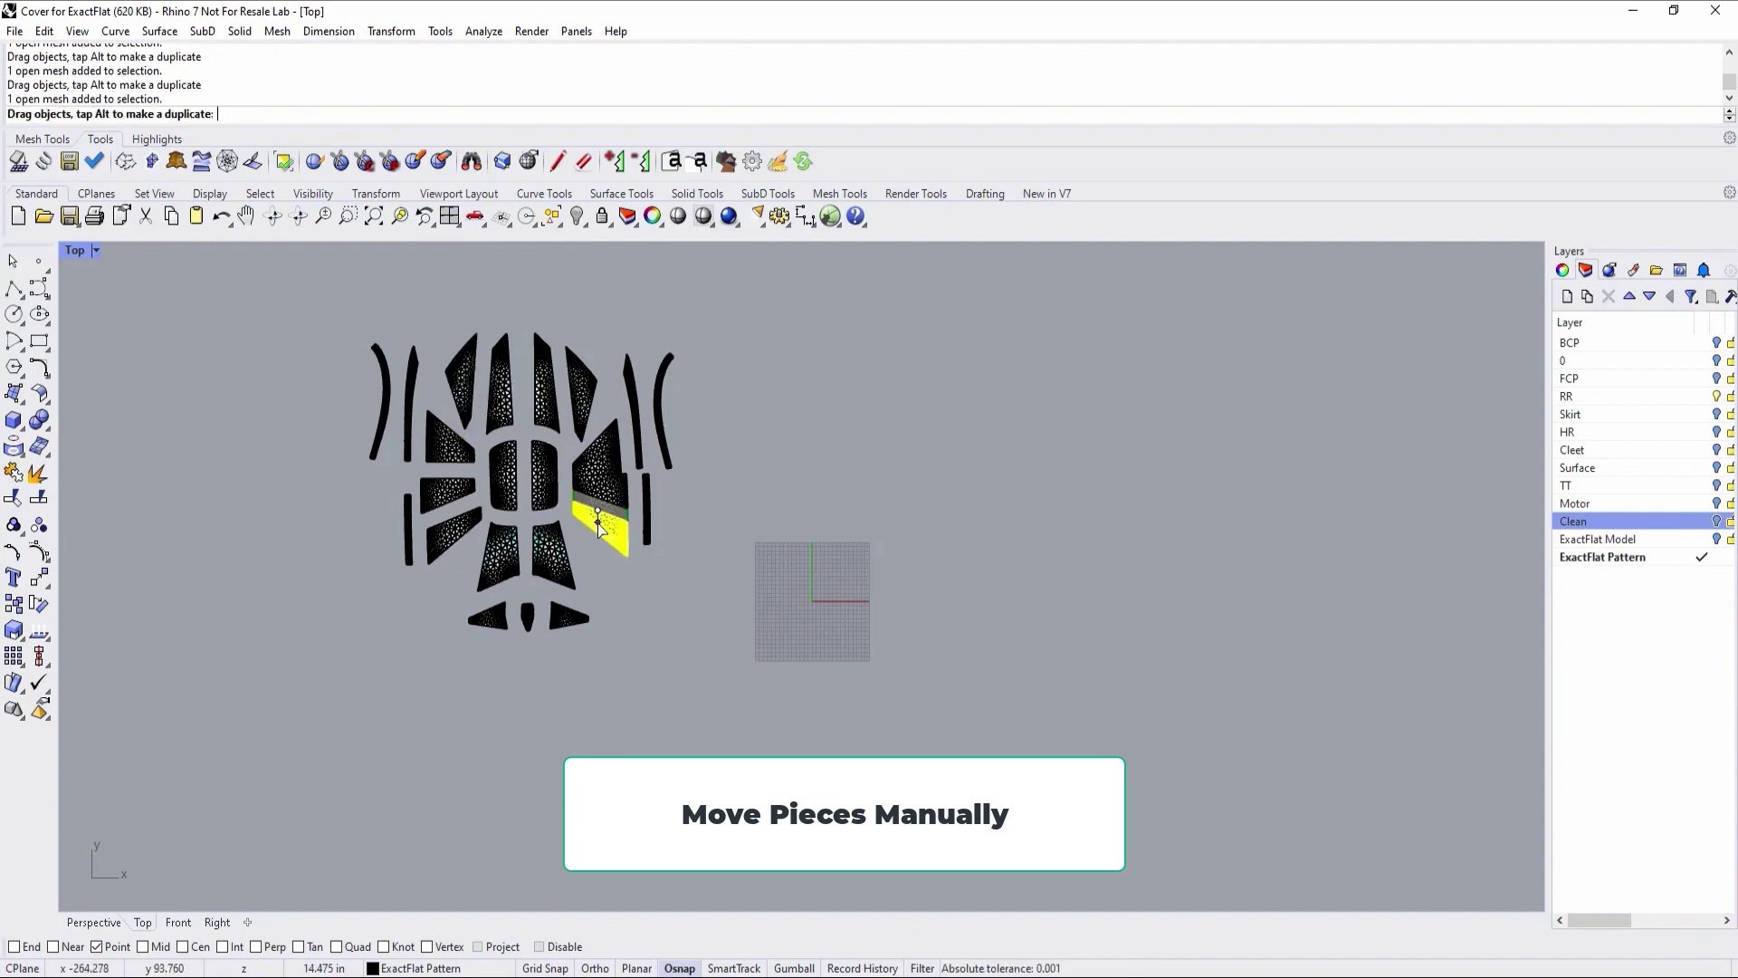
click(607, 505)
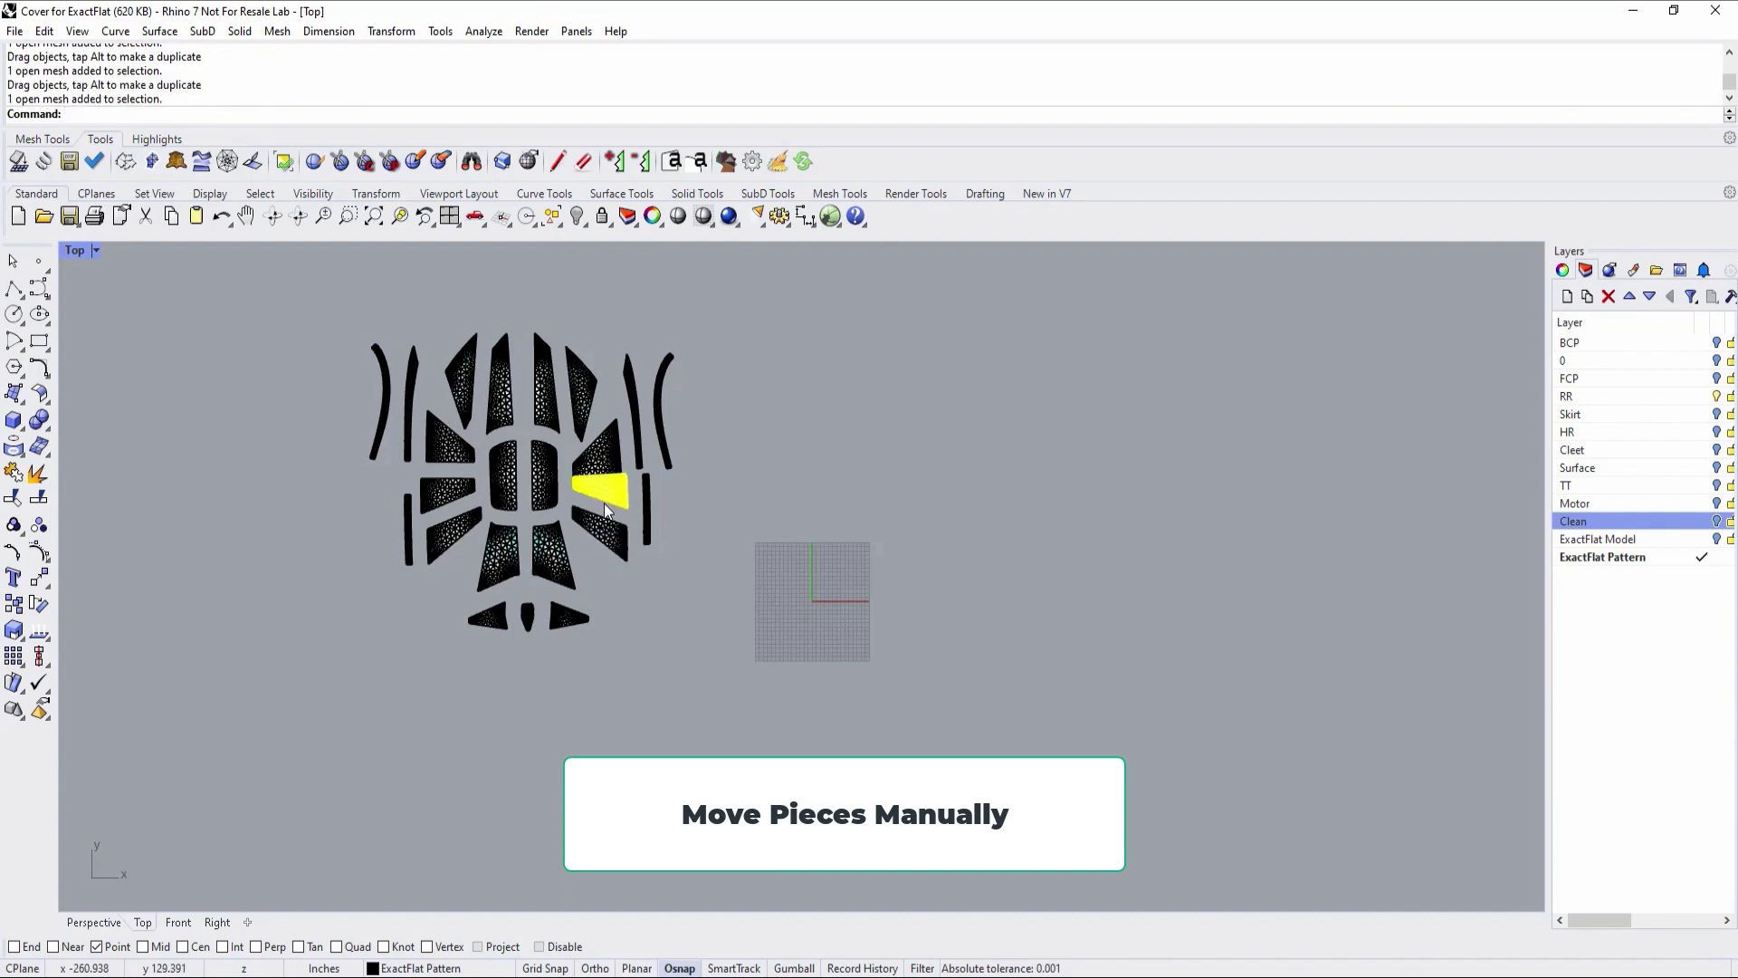
drag(606, 509, 603, 510)
click(602, 501)
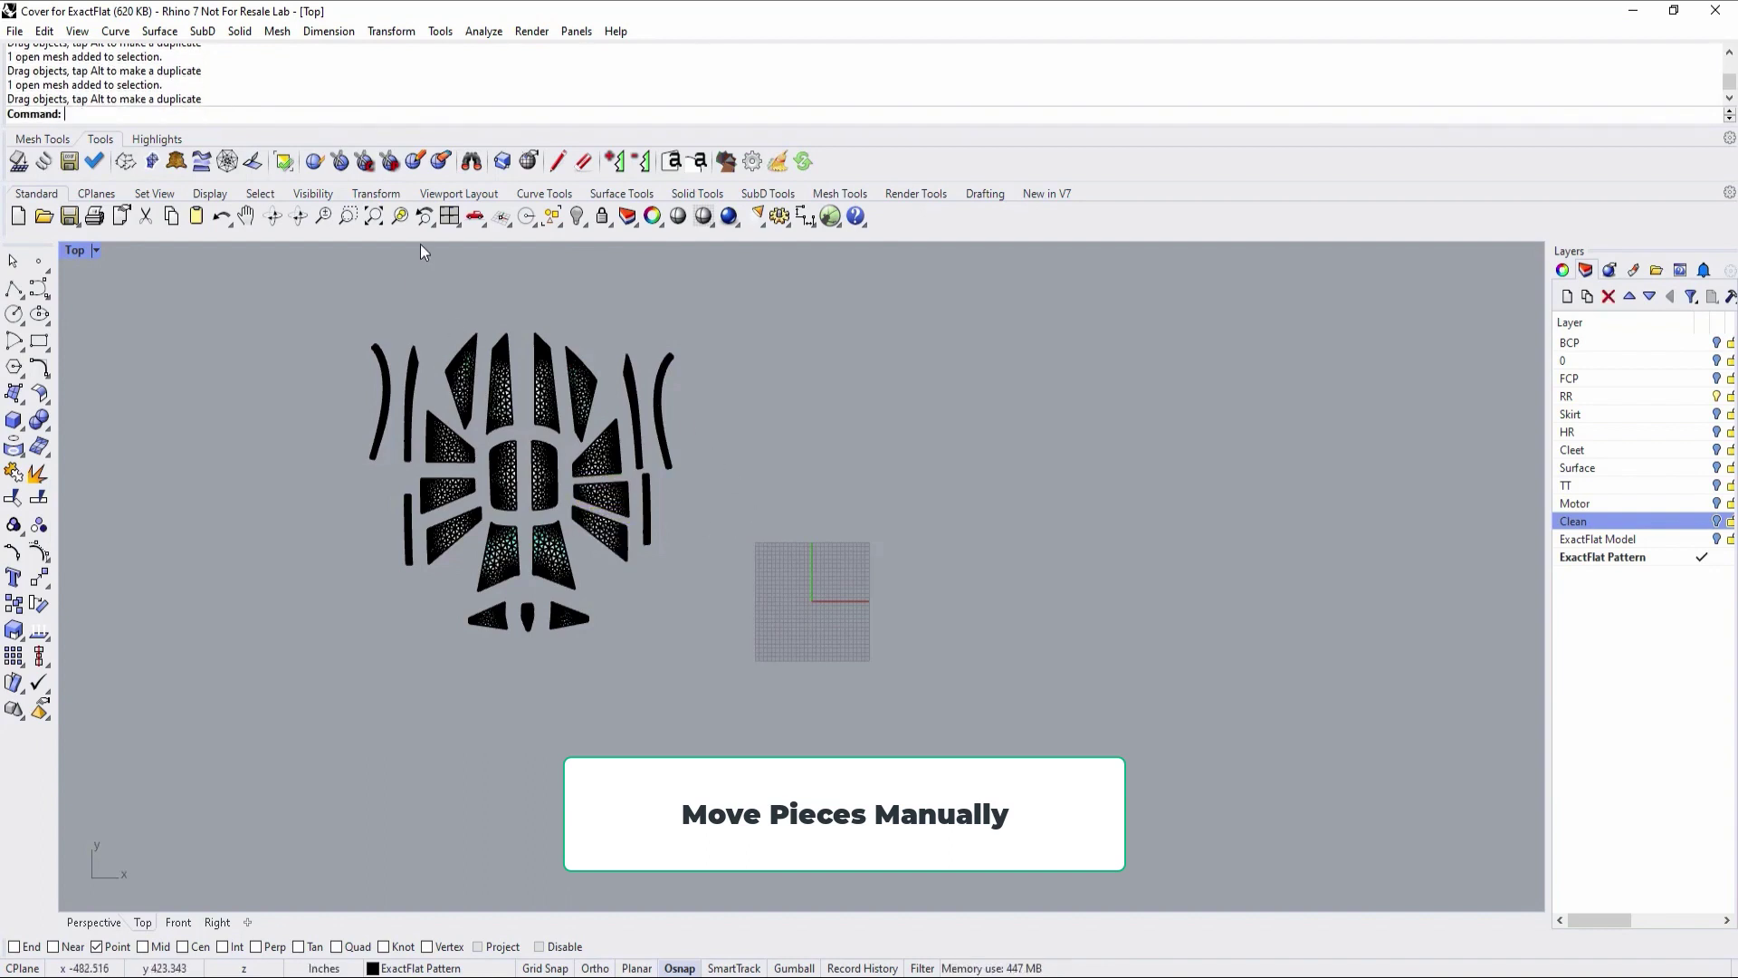
Step: Run EFSpring on all the arranged pattern pieces using Cotton 1 with the Linear Isotropic Model (fast) as the single material
click(348, 216)
drag(681, 474, 740, 708)
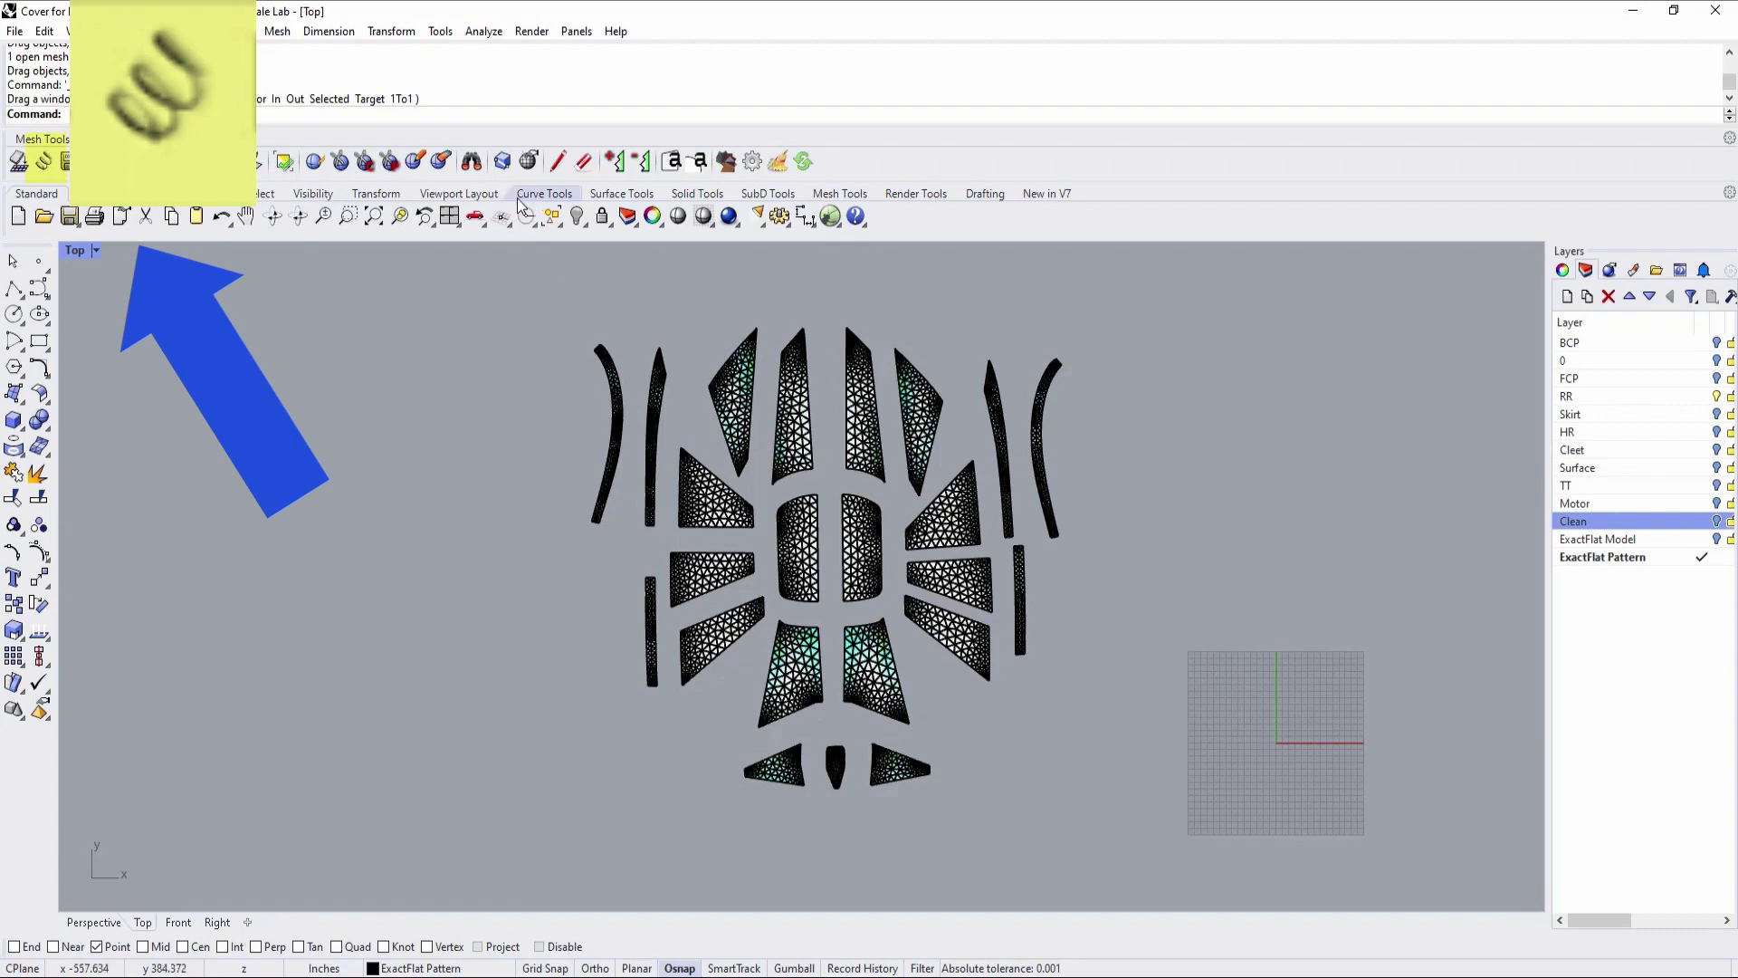
click(45, 164)
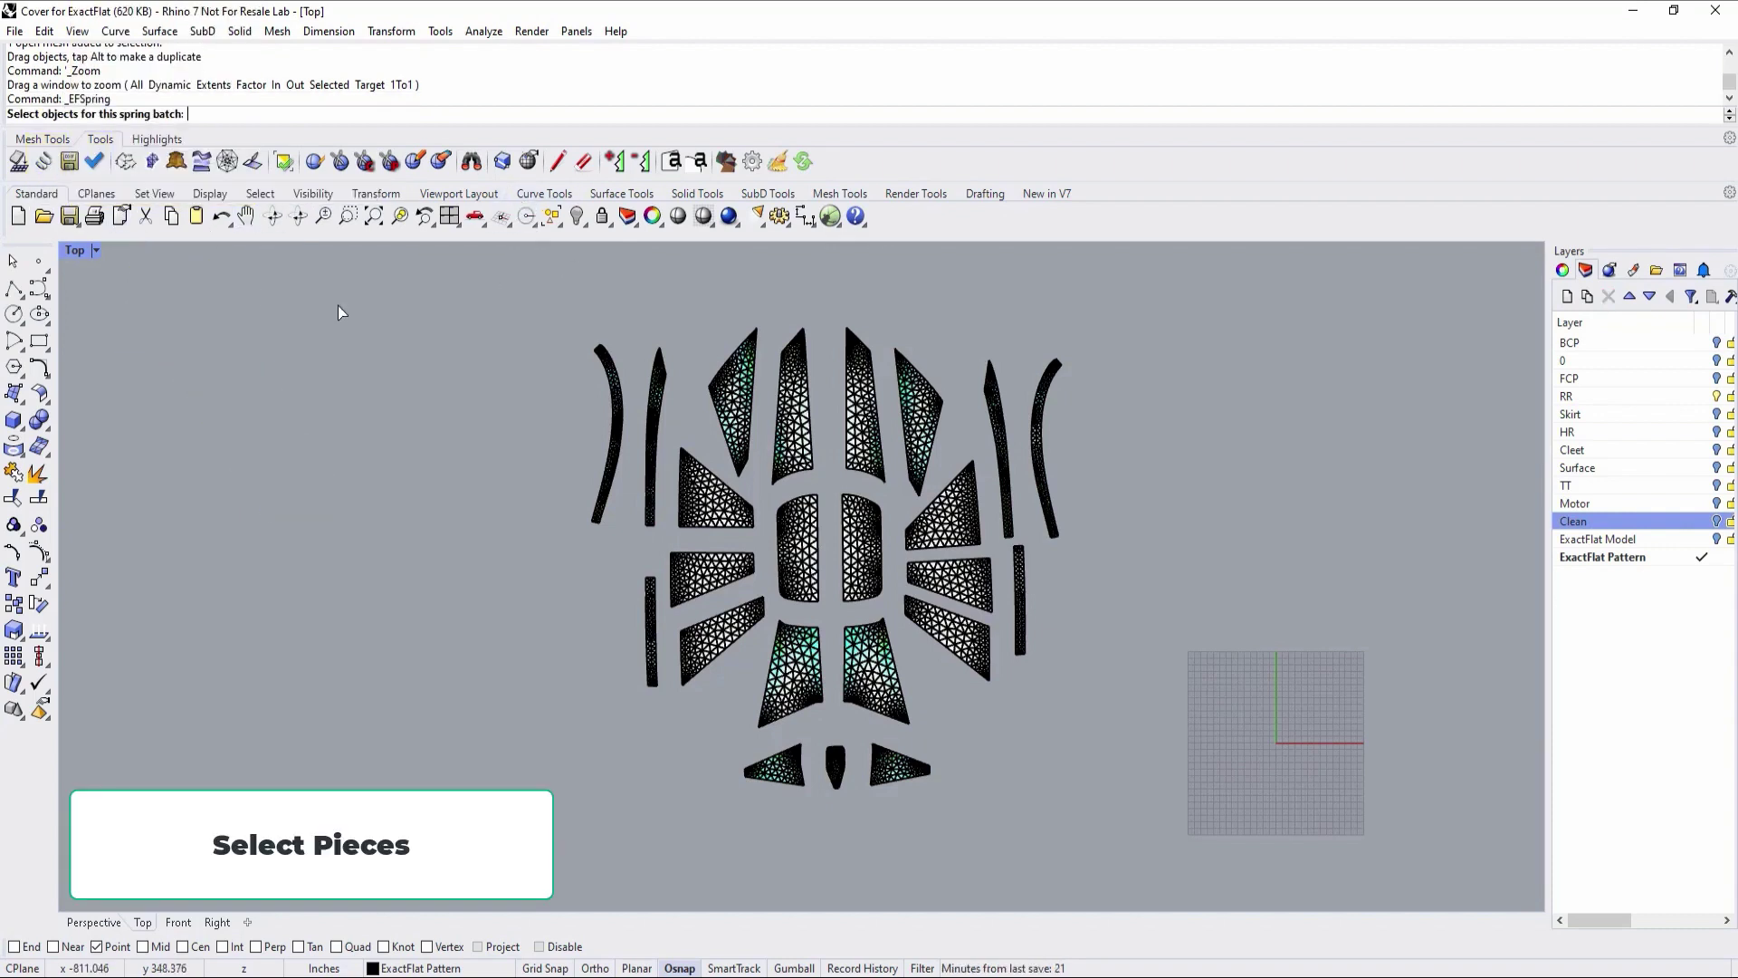
drag(513, 302, 1177, 875)
key(Return)
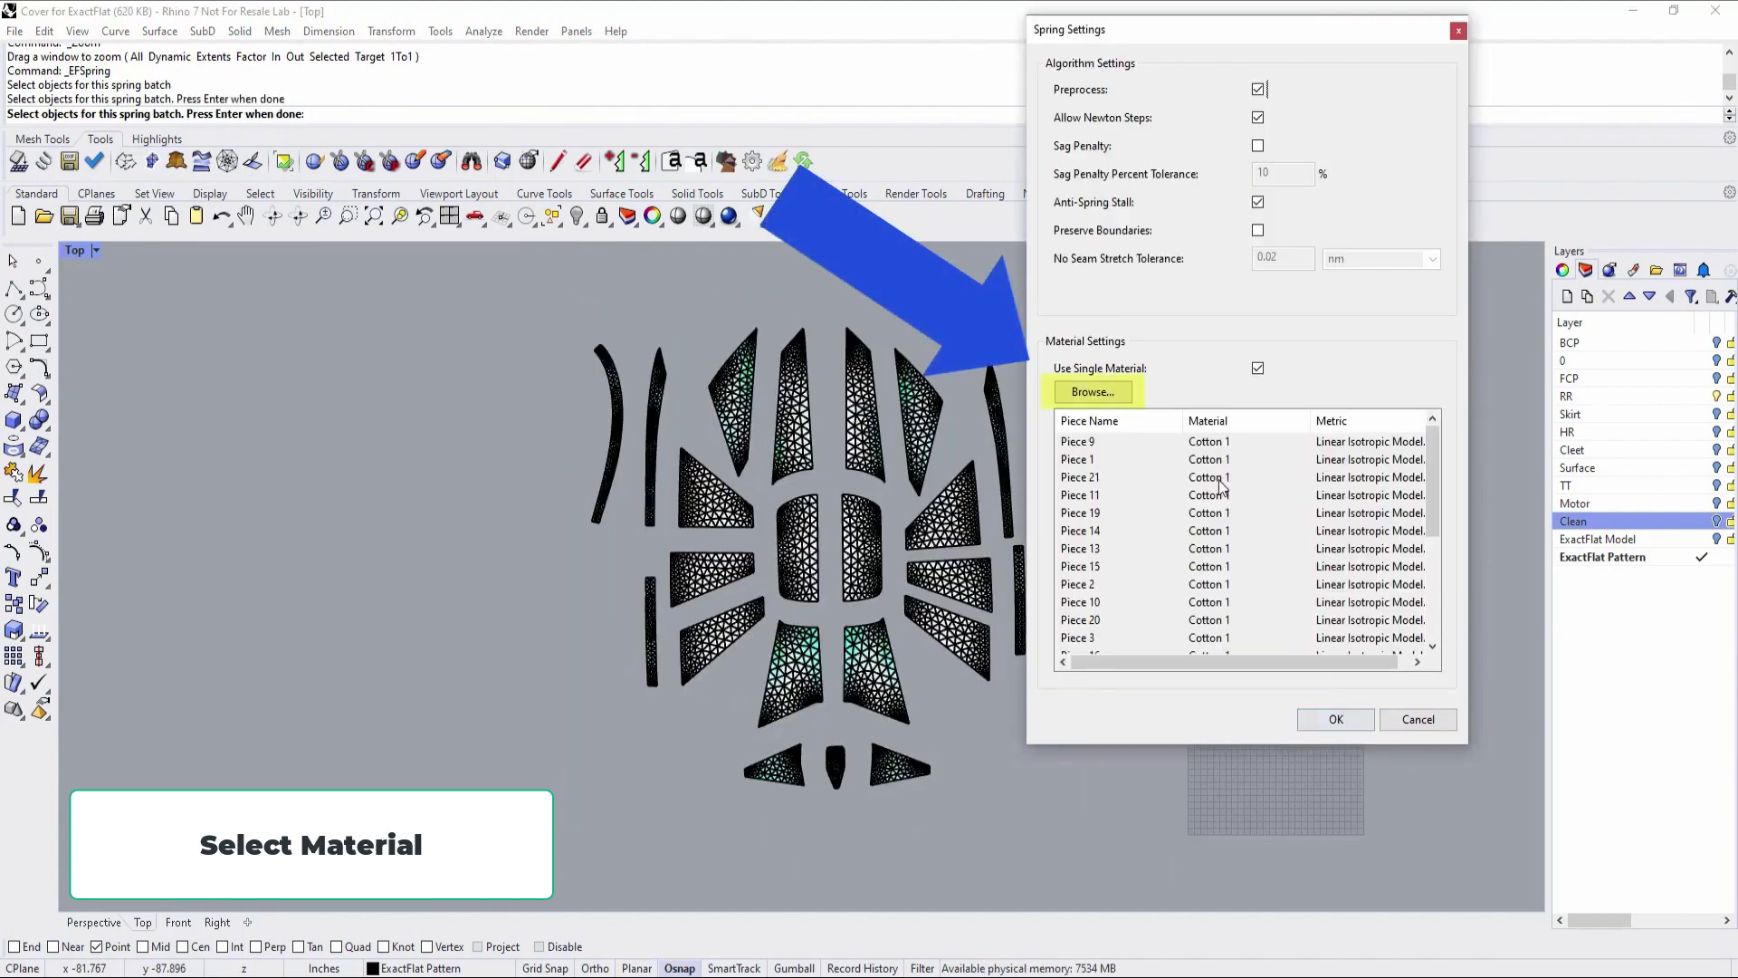
click(1128, 396)
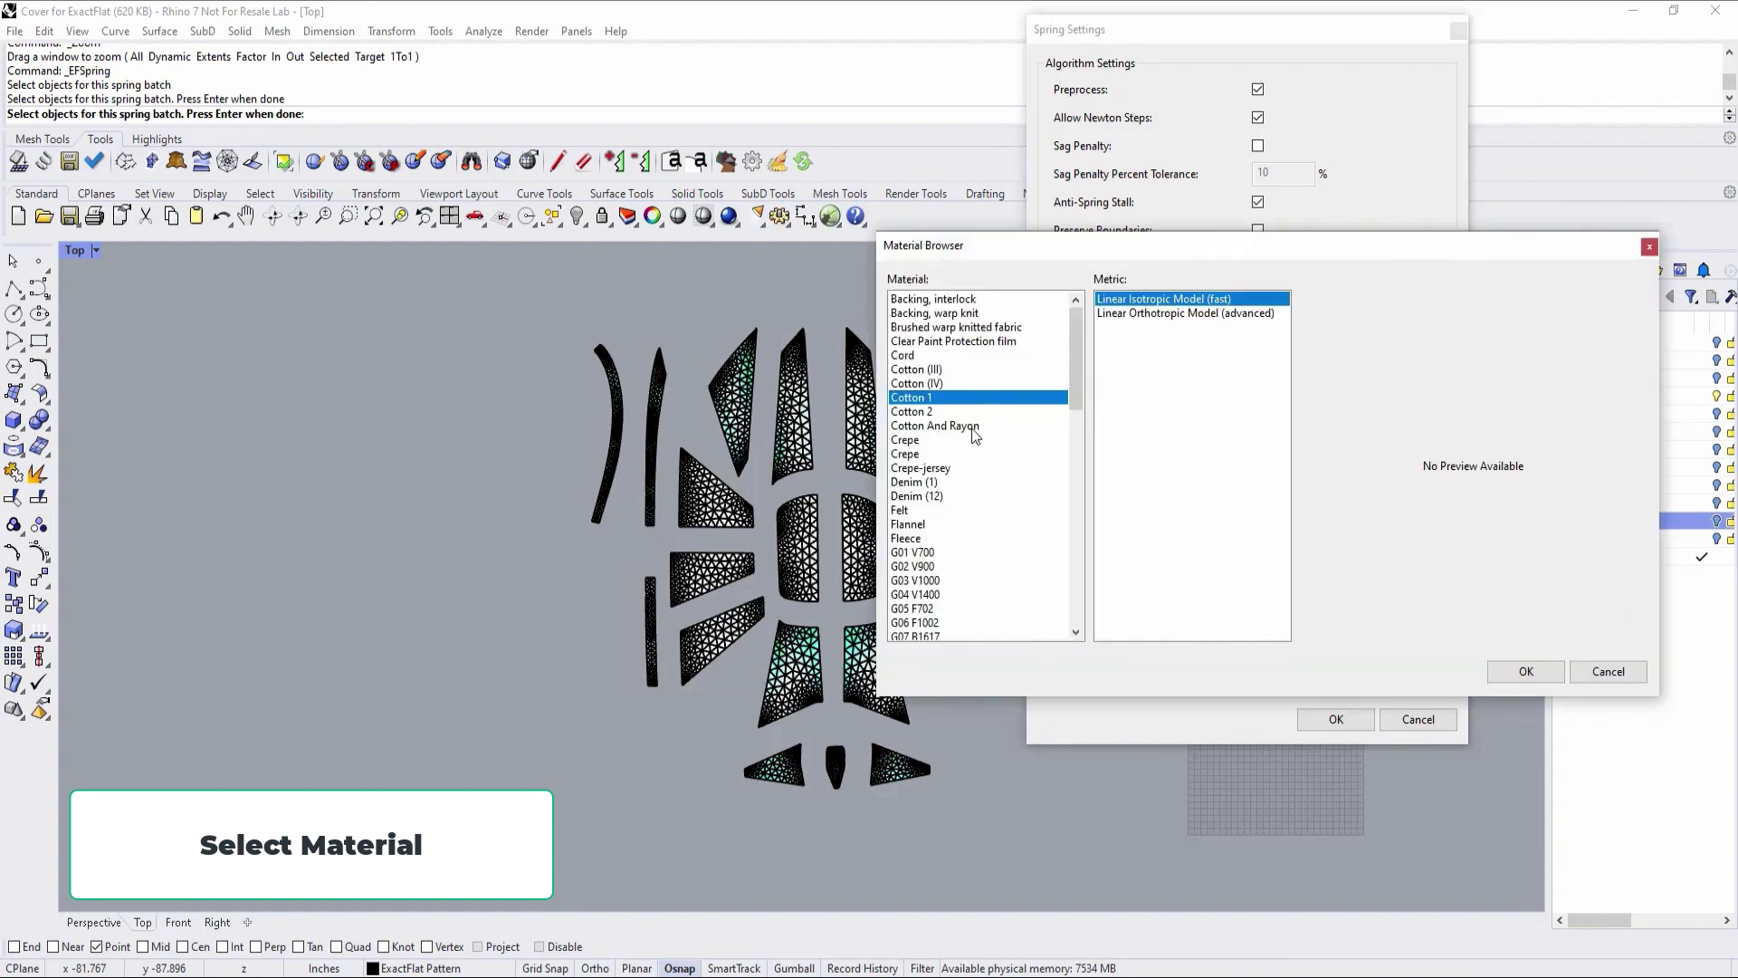
click(1527, 677)
click(1336, 720)
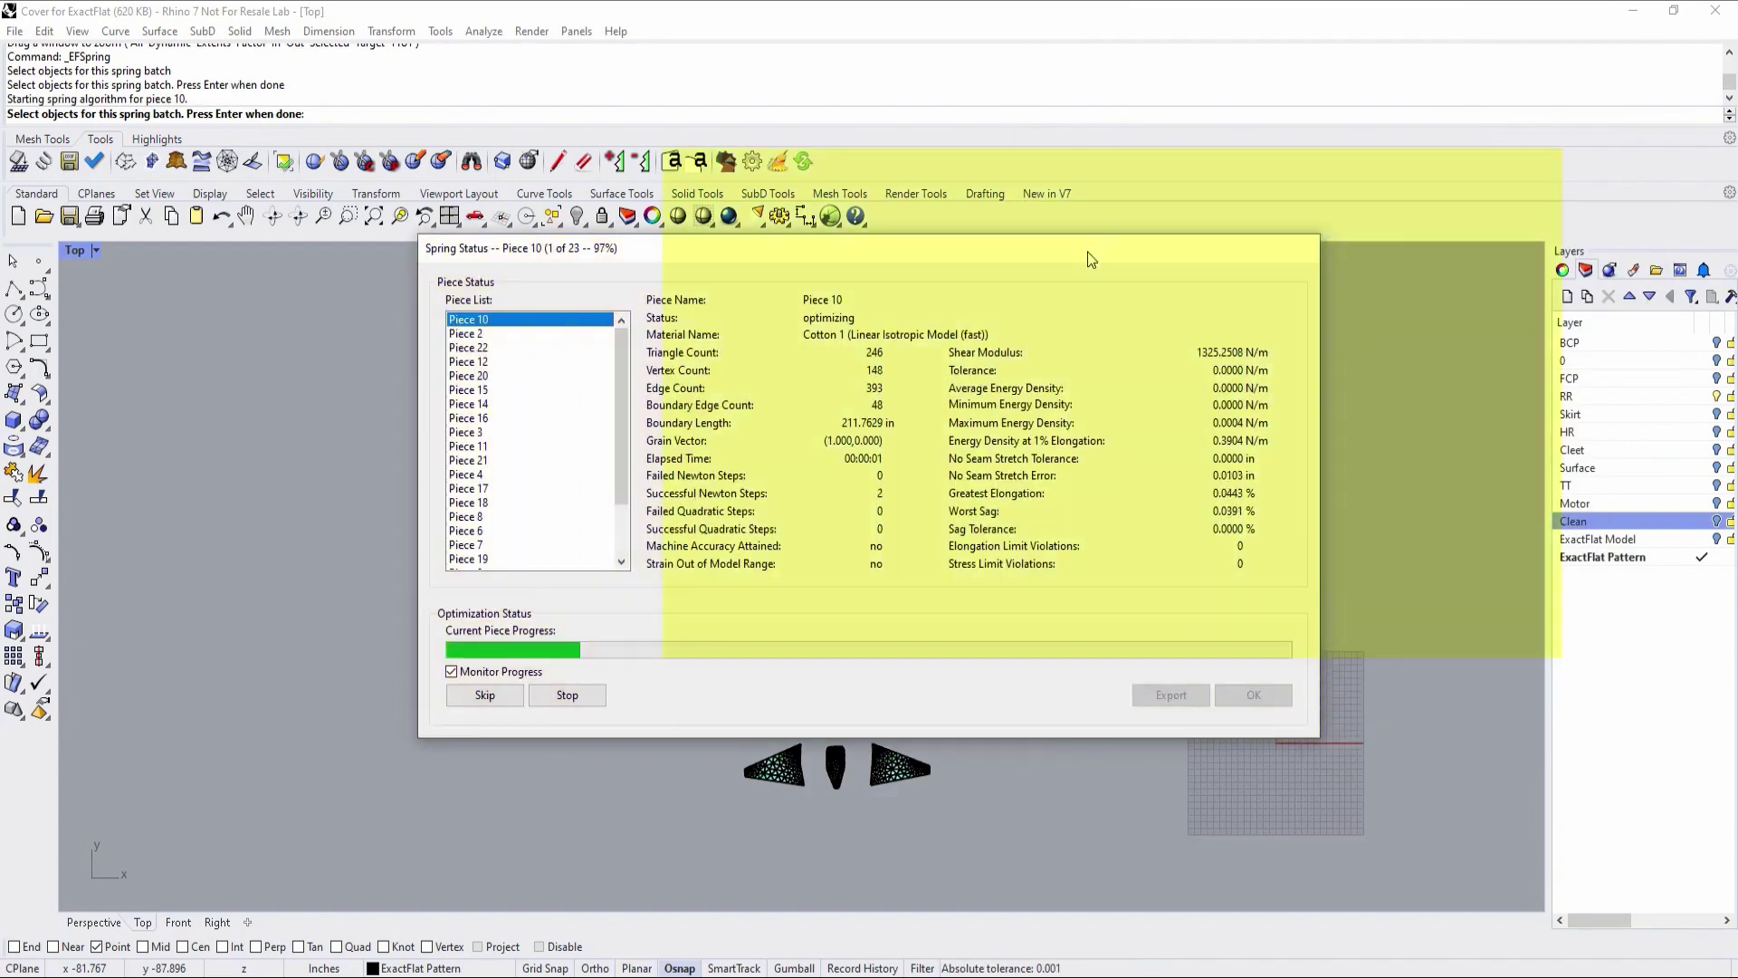
drag(1088, 252, 1737, 27)
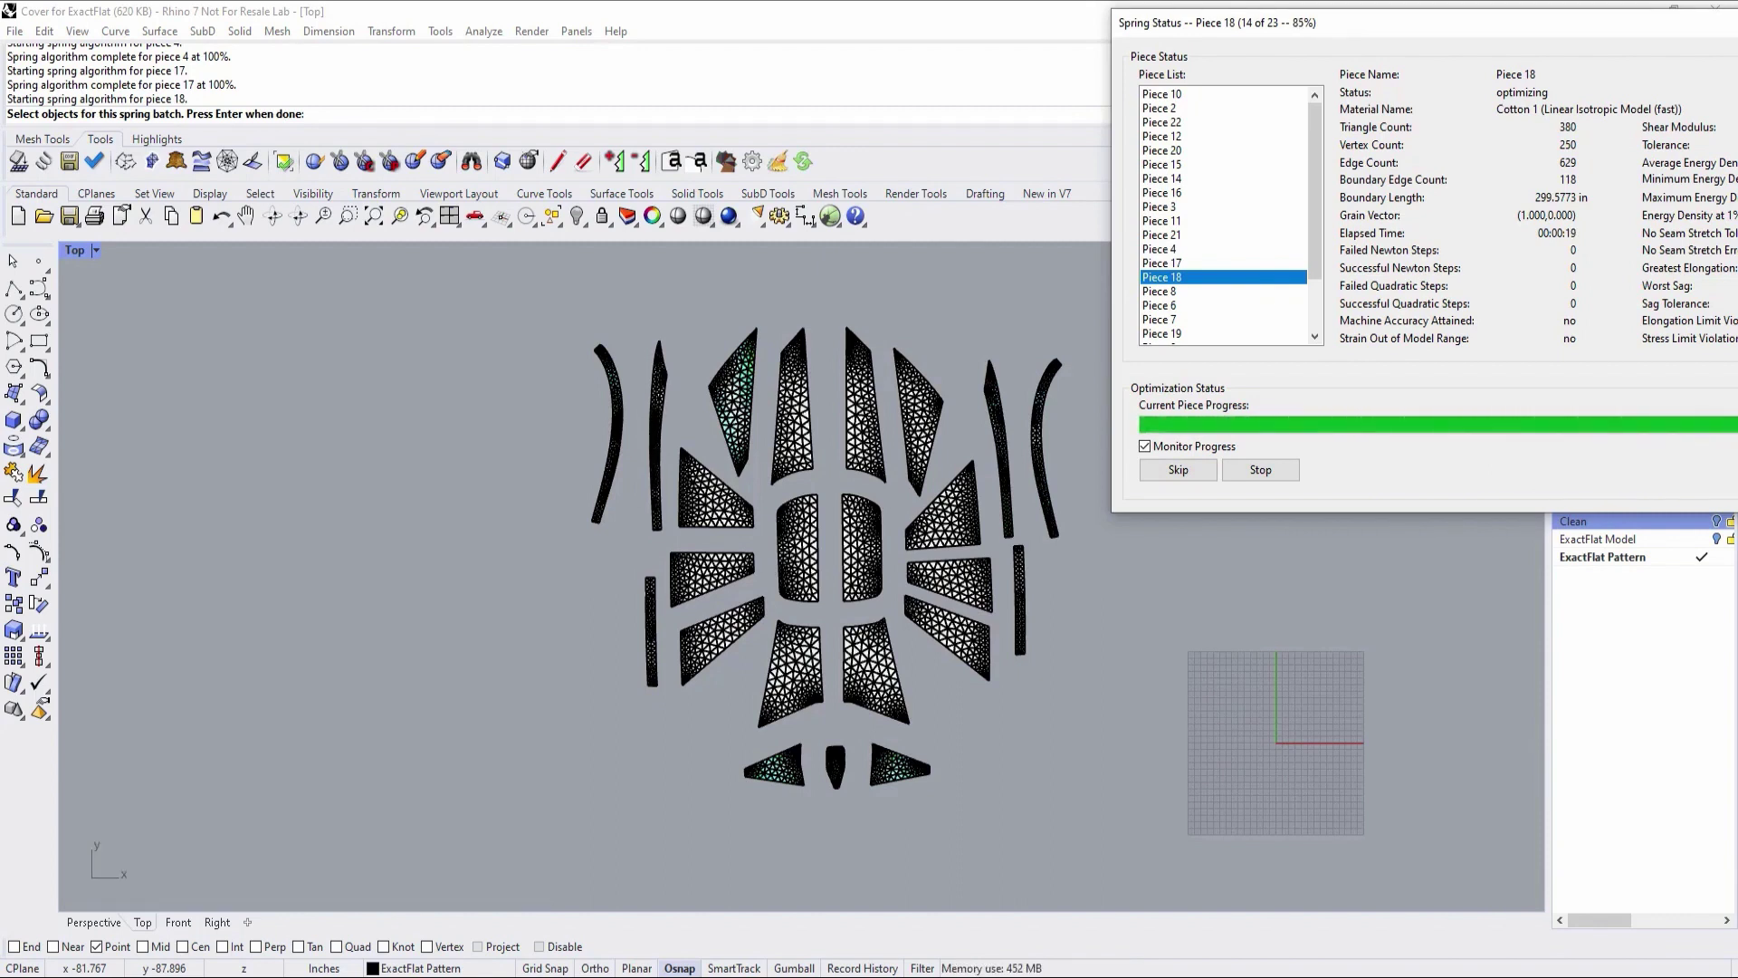
drag(1469, 31, 1100, 10)
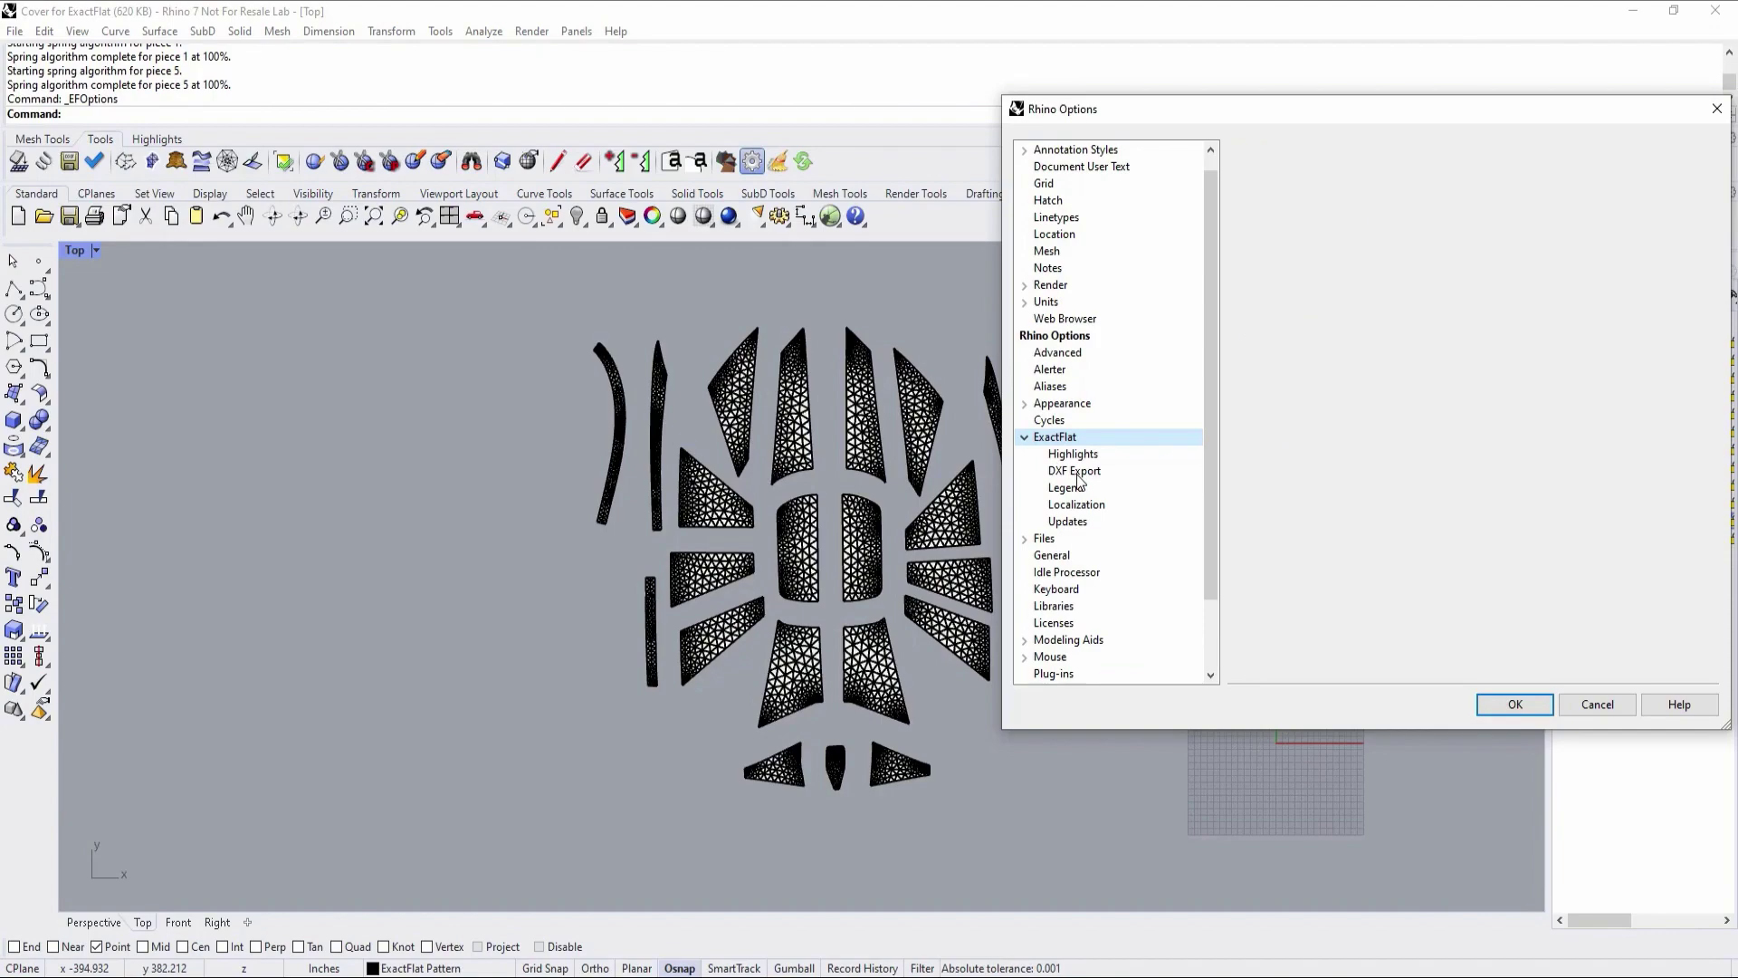
Step: Open the DXF Seam Allowance value for editing in the ExactFlat DXF export options
click(1077, 471)
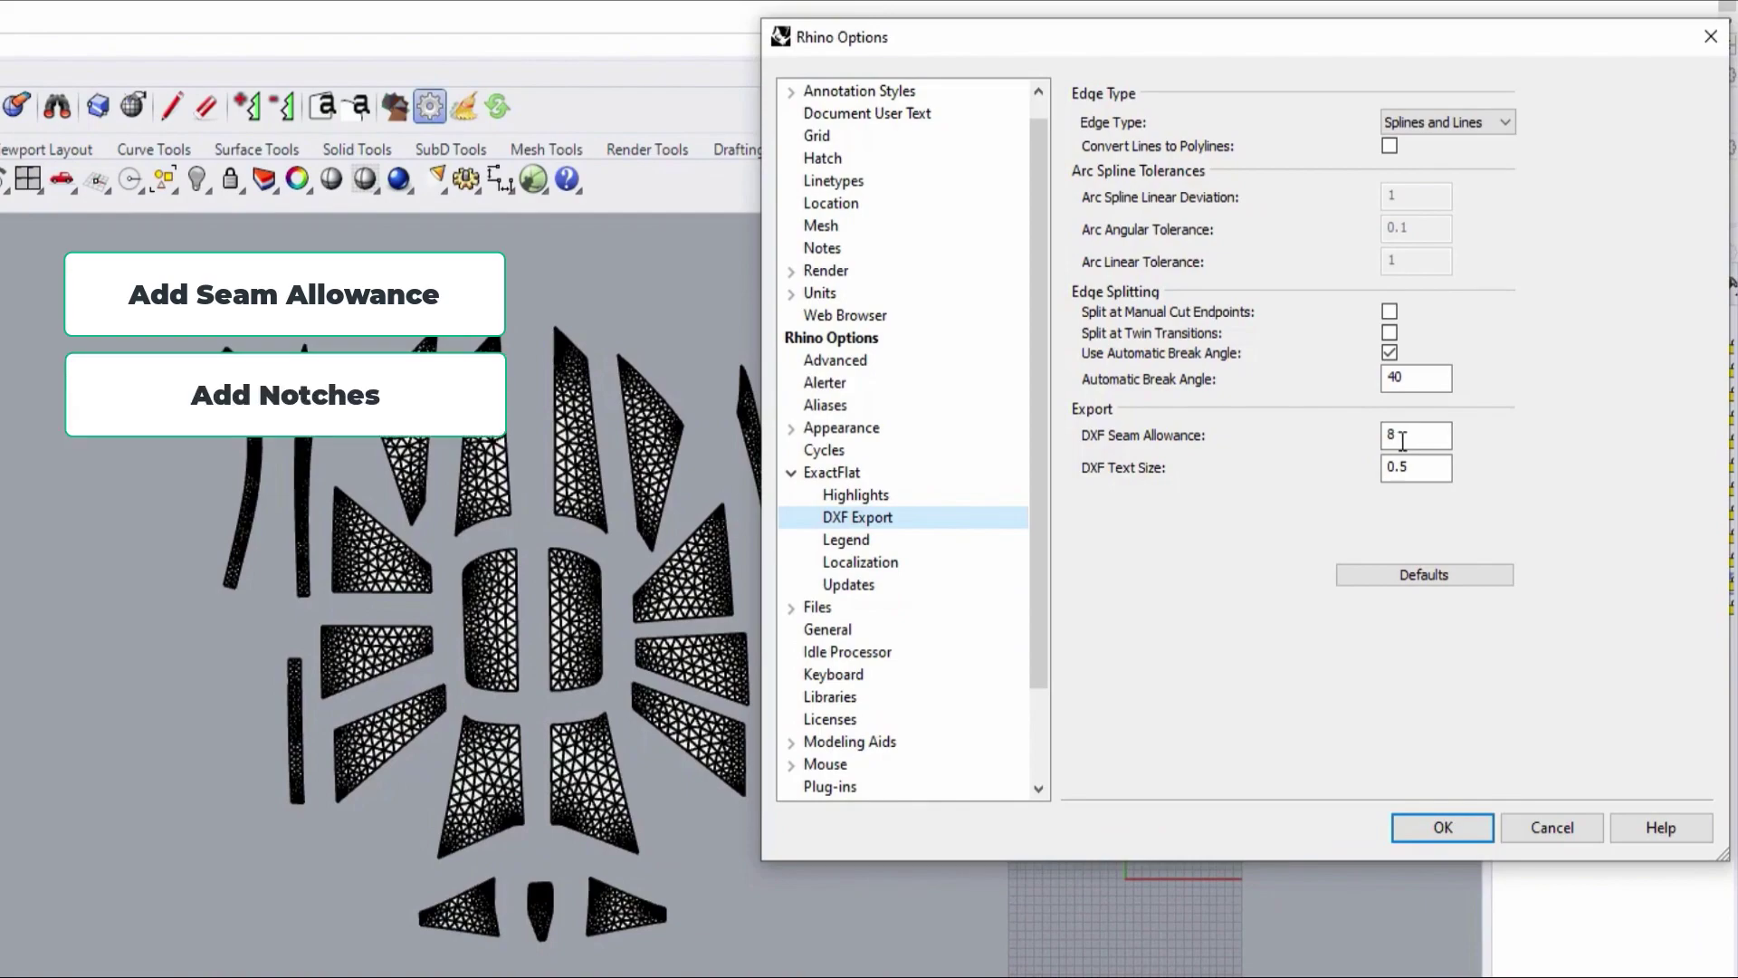
click(1433, 437)
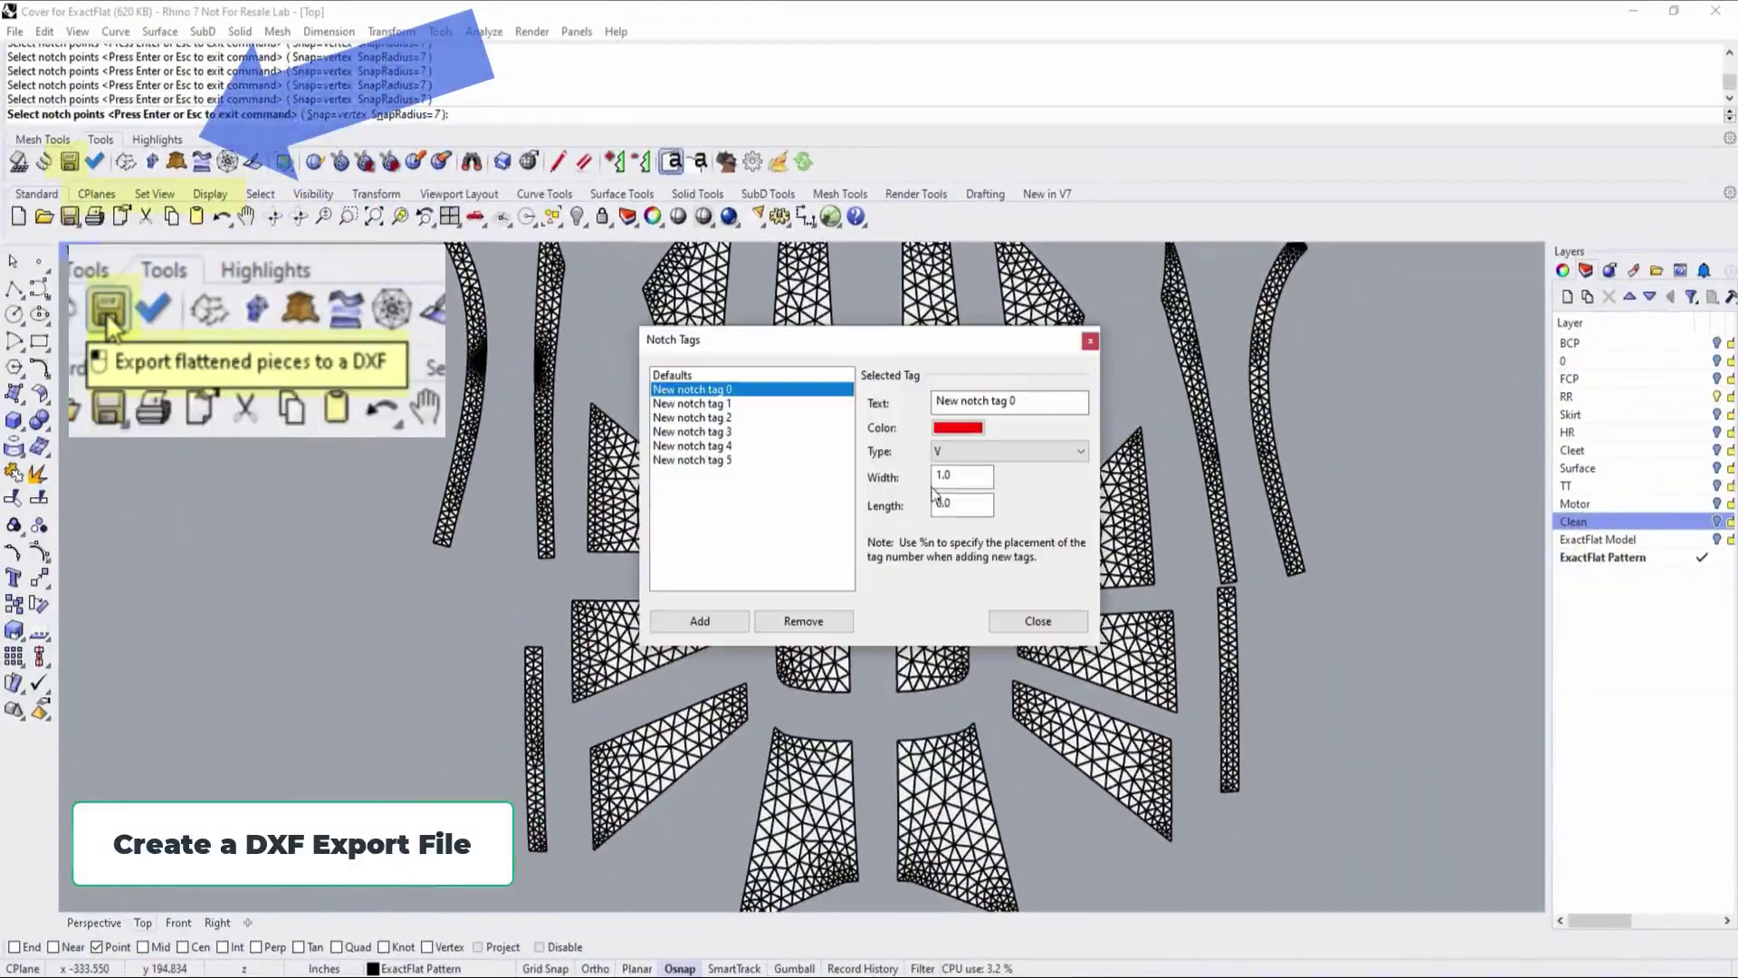
Step: Close the Notch Tags settings to finish adding notches to the pattern pieces
click(1038, 621)
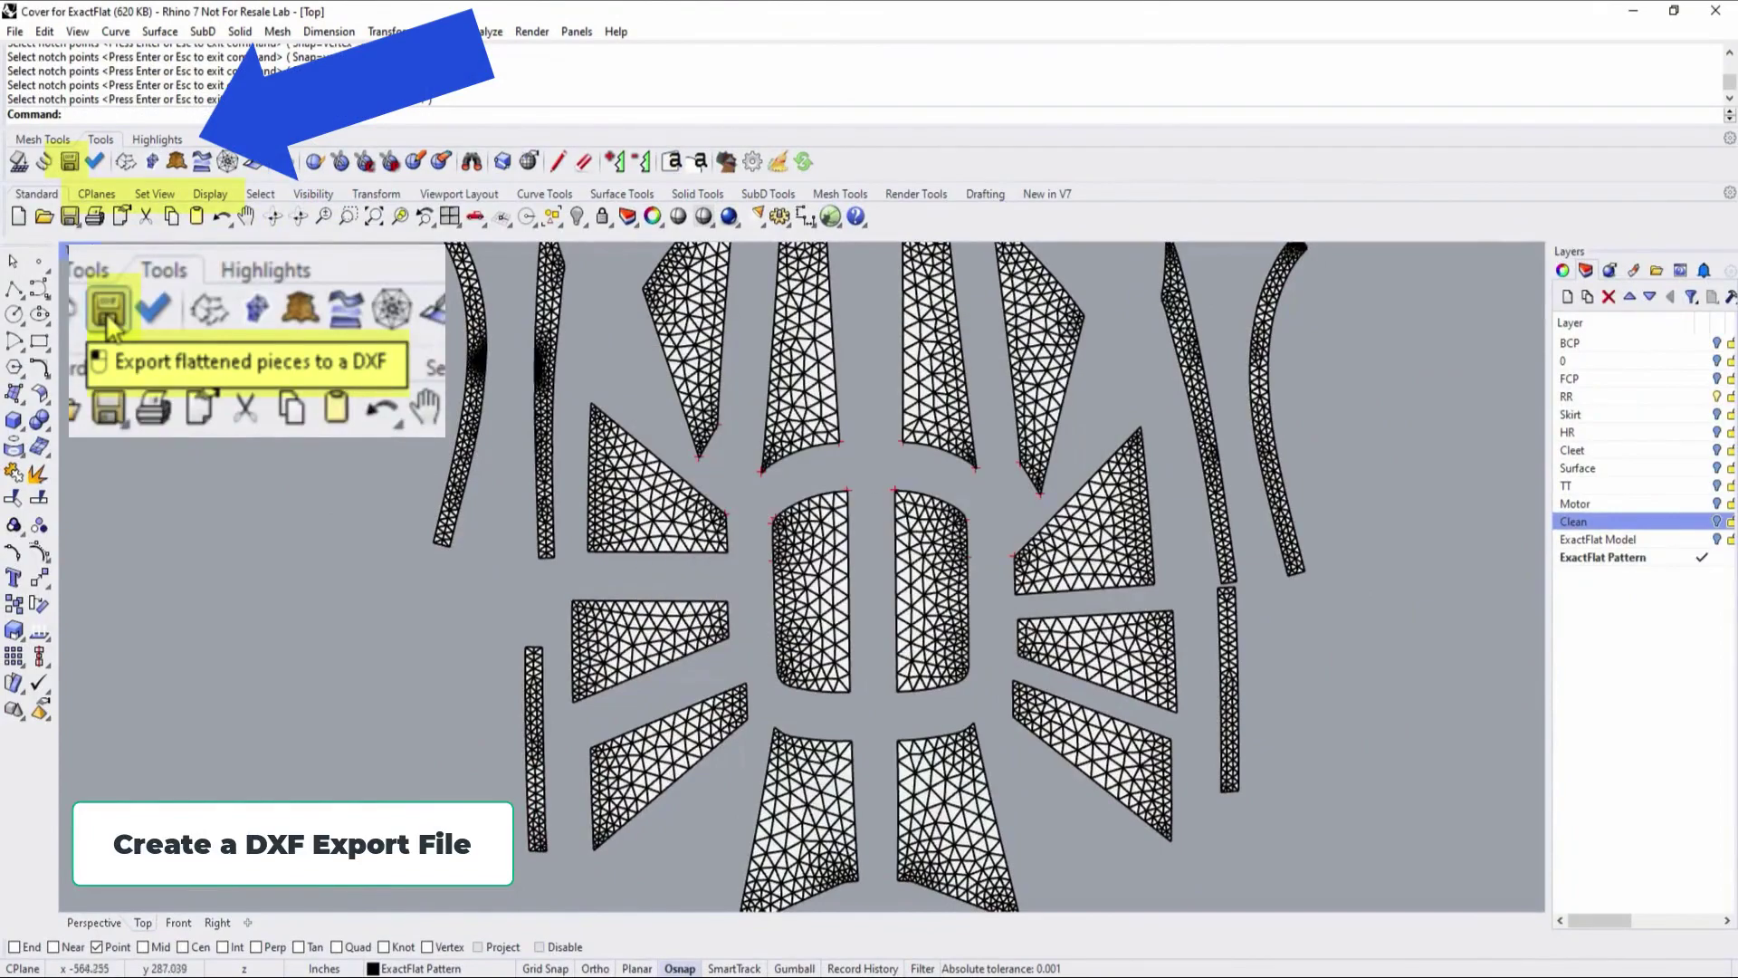
Step: Export the flattened pattern pieces to the DXF file boat top.dxf
click(69, 163)
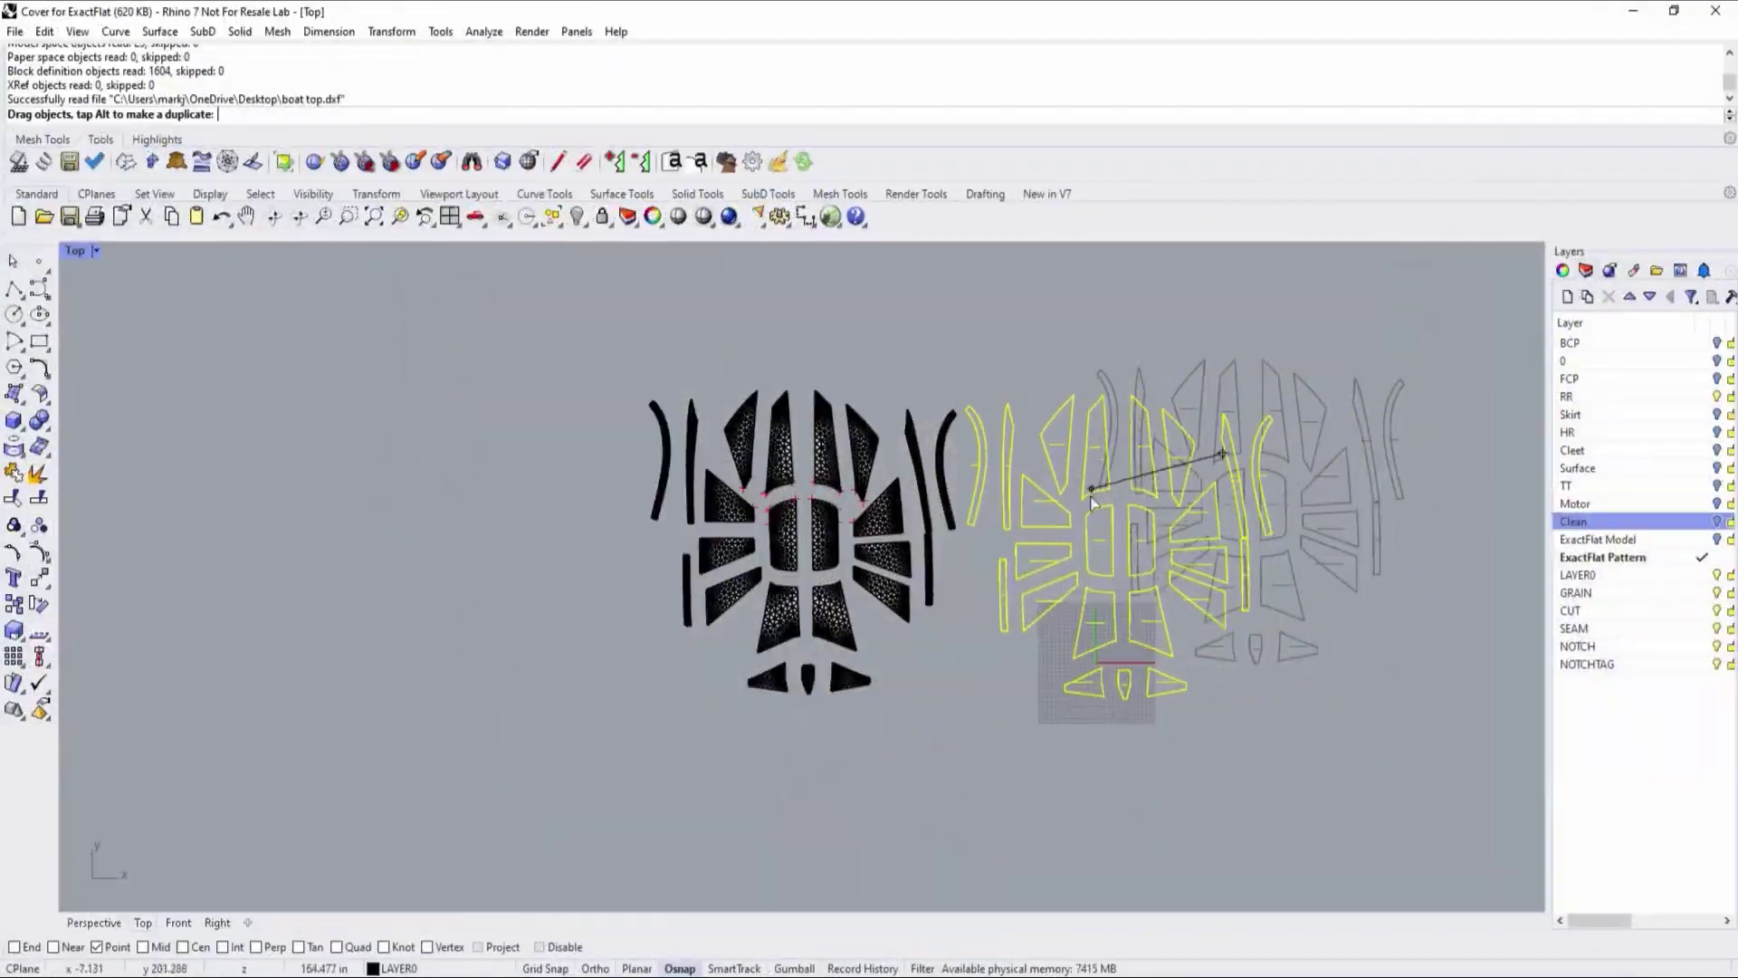
Step: Move the imported boat top.dxf outlines beside the meshed pattern pieces without overlapping them, and clear the selection
drag(1122, 426, 1103, 494)
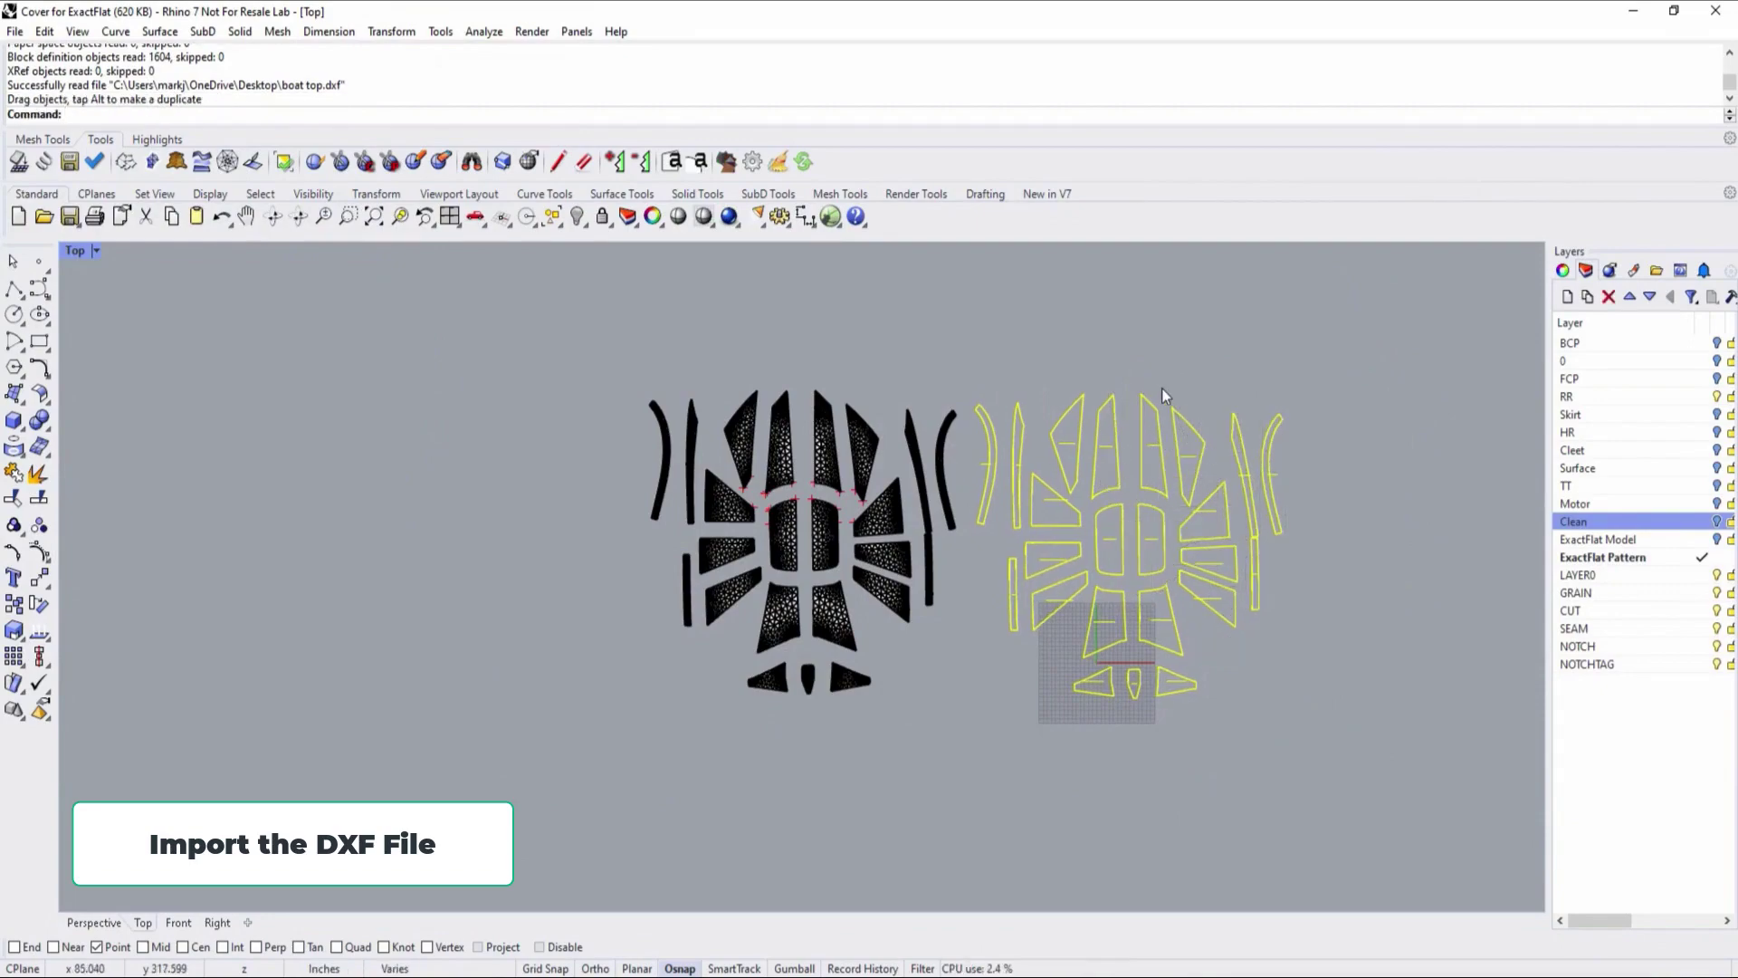
scroll(1159, 379, up, 3)
key(Escape)
Step: Examine the imported outlines up close, checking the seam and cut lines and the notch tags at the piece corners, and compare them with the meshed pieces
scroll(1065, 569, up, 4)
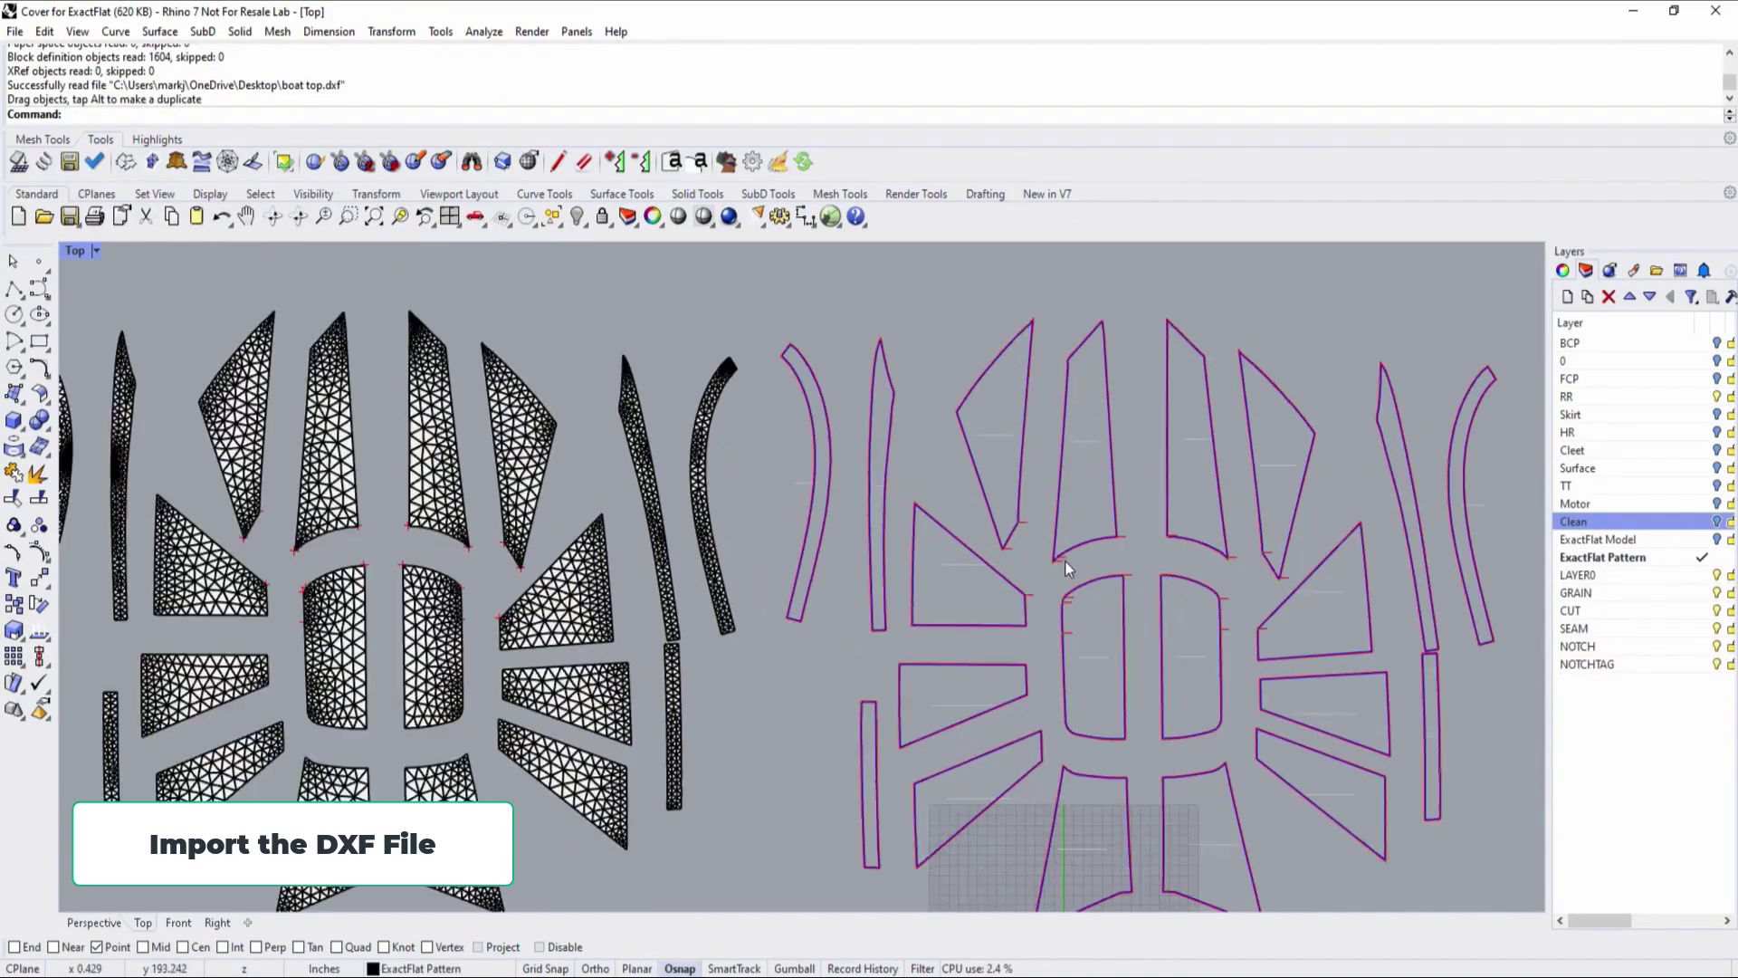
scroll(1063, 567, up, 6)
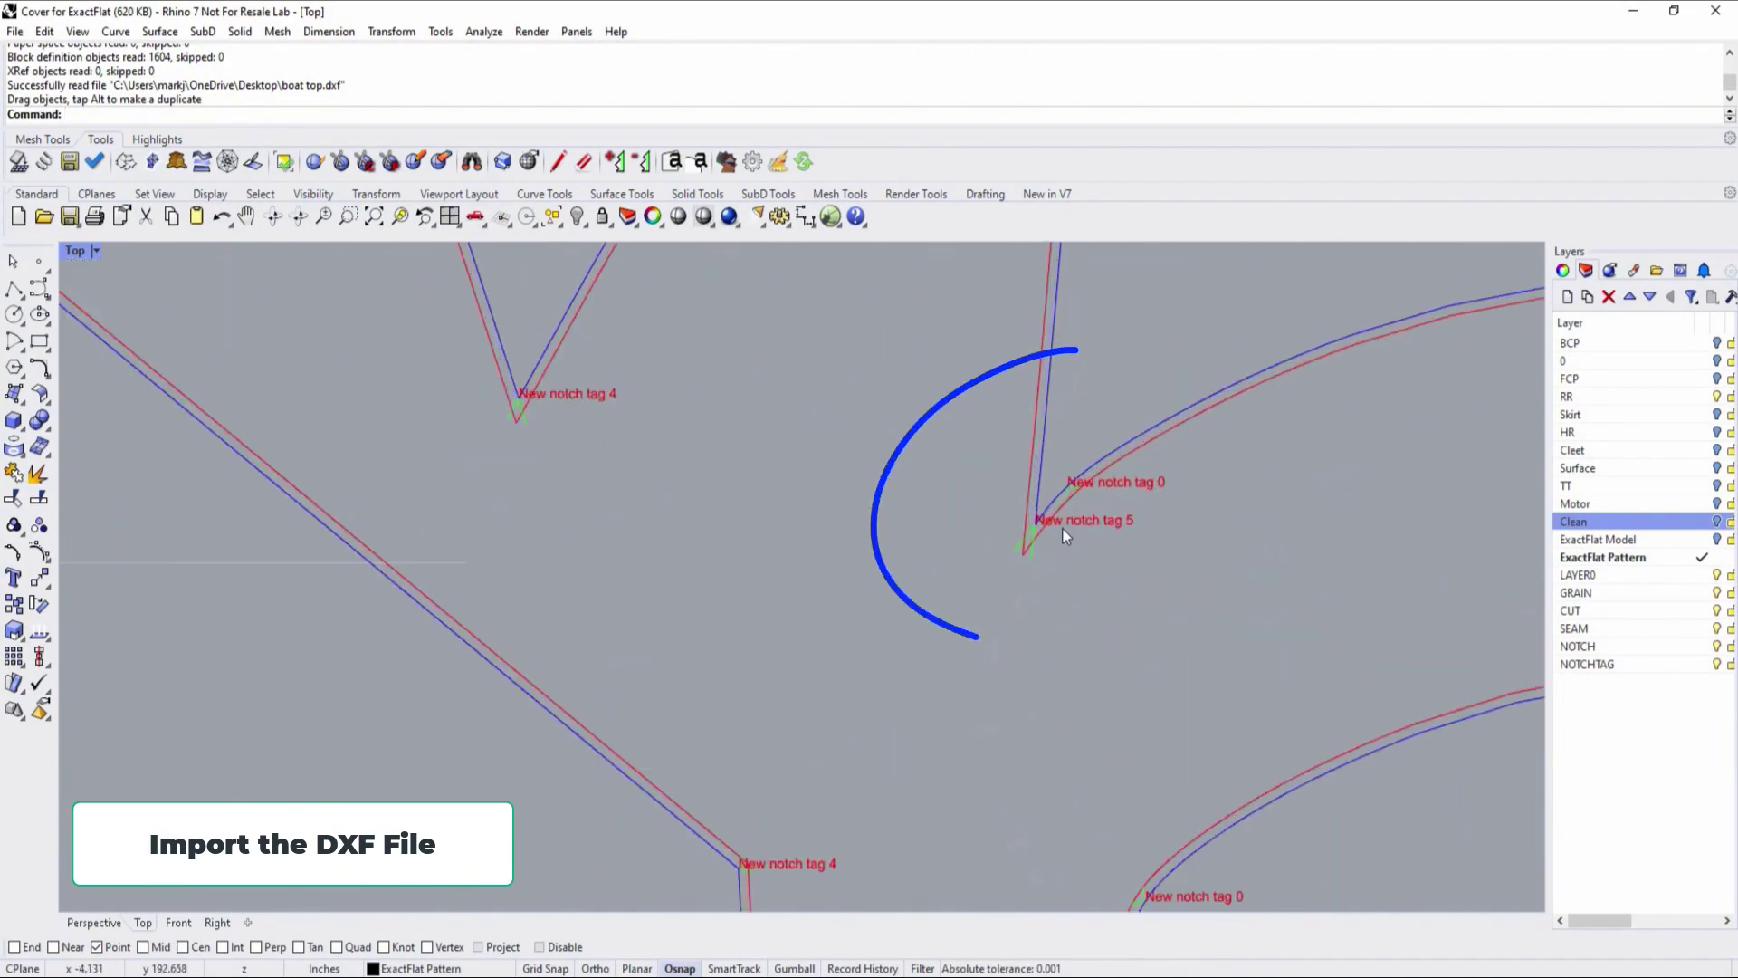
scroll(1050, 600, down, 3)
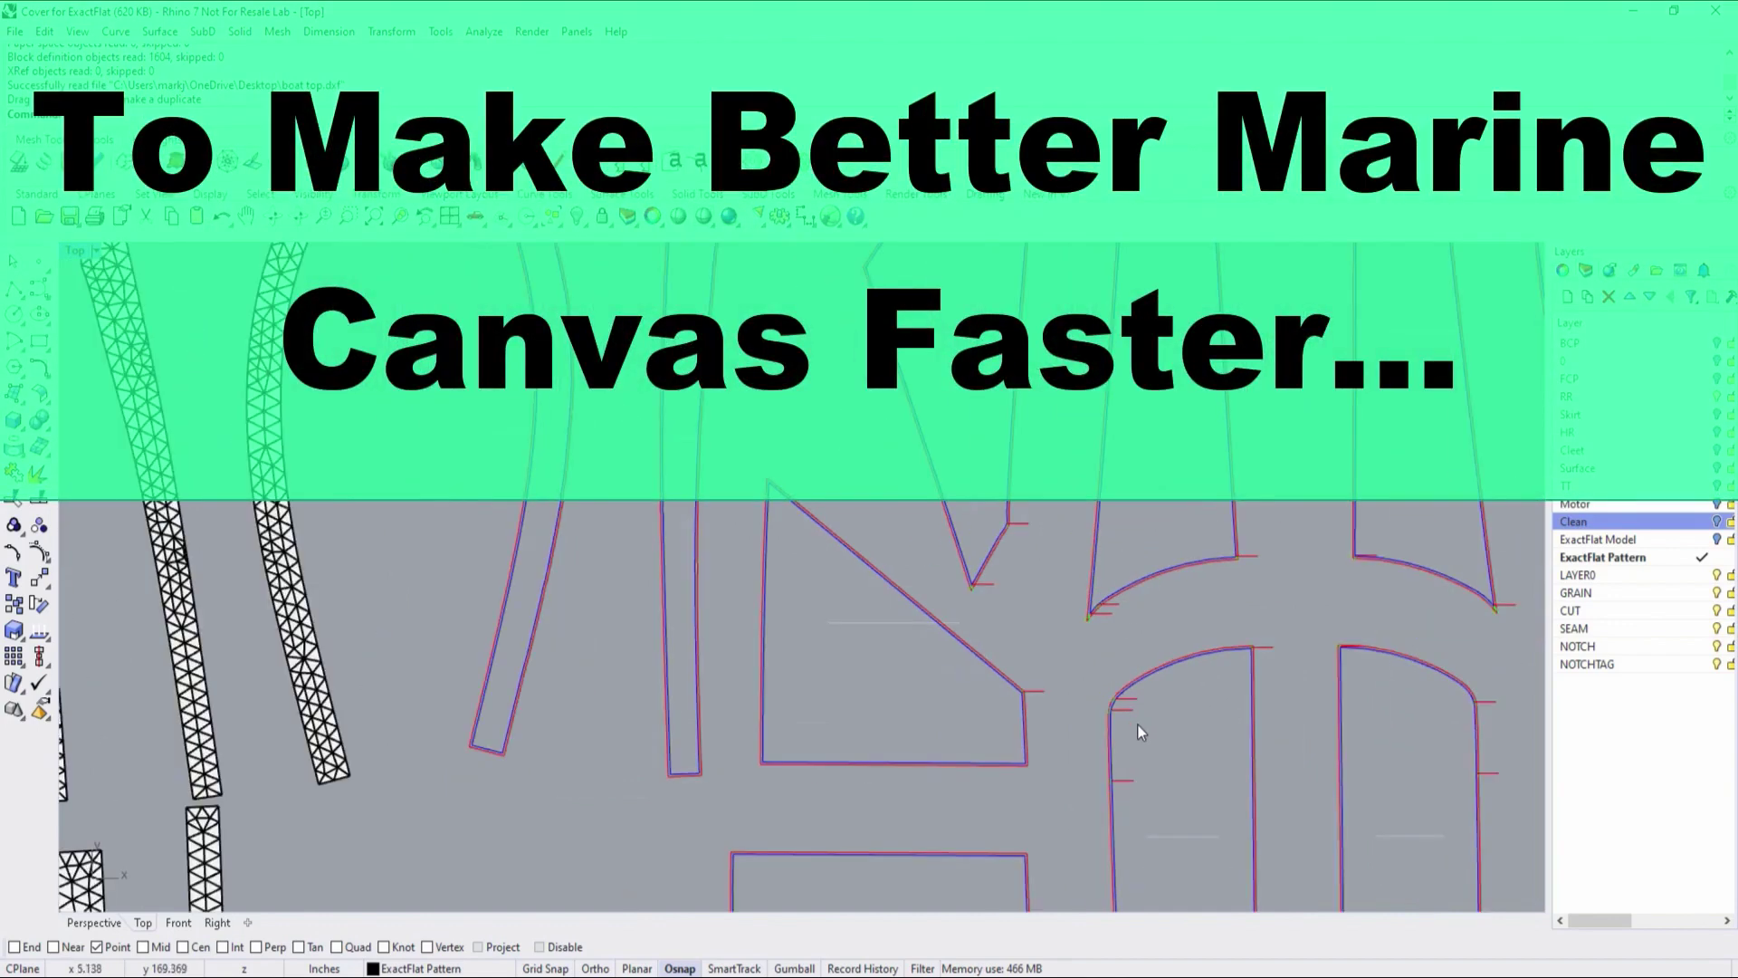
scroll(1137, 724, down, 2)
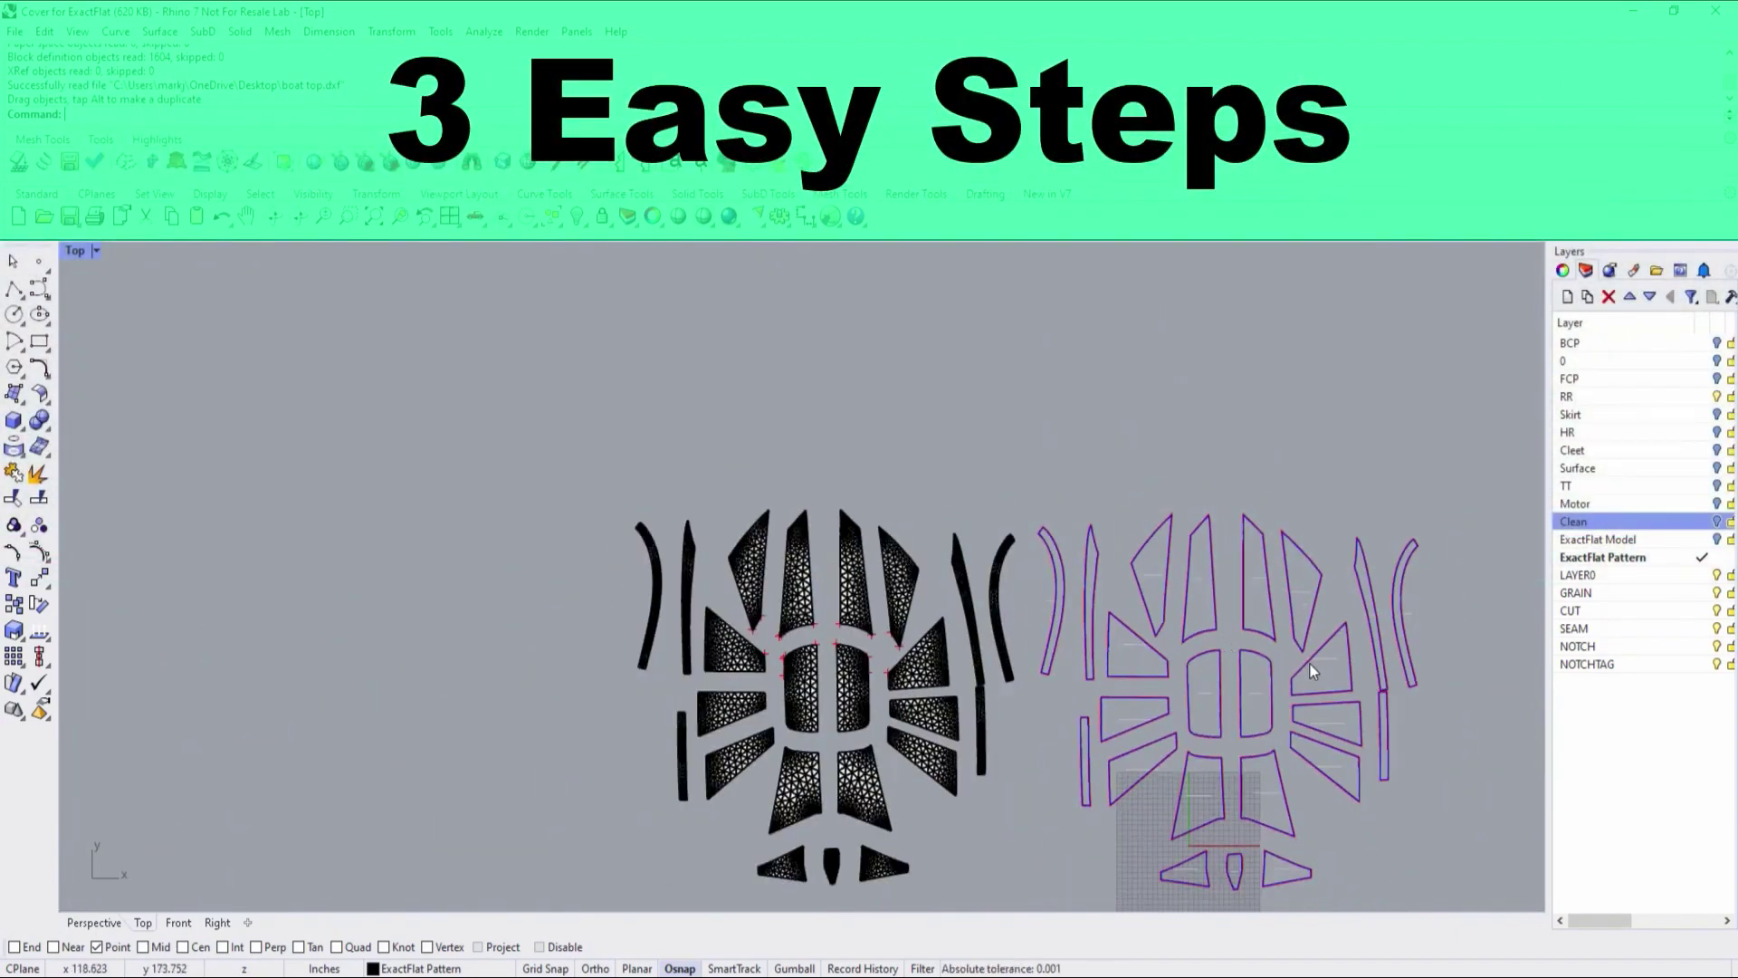
click(374, 218)
scroll(829, 589, down, 2)
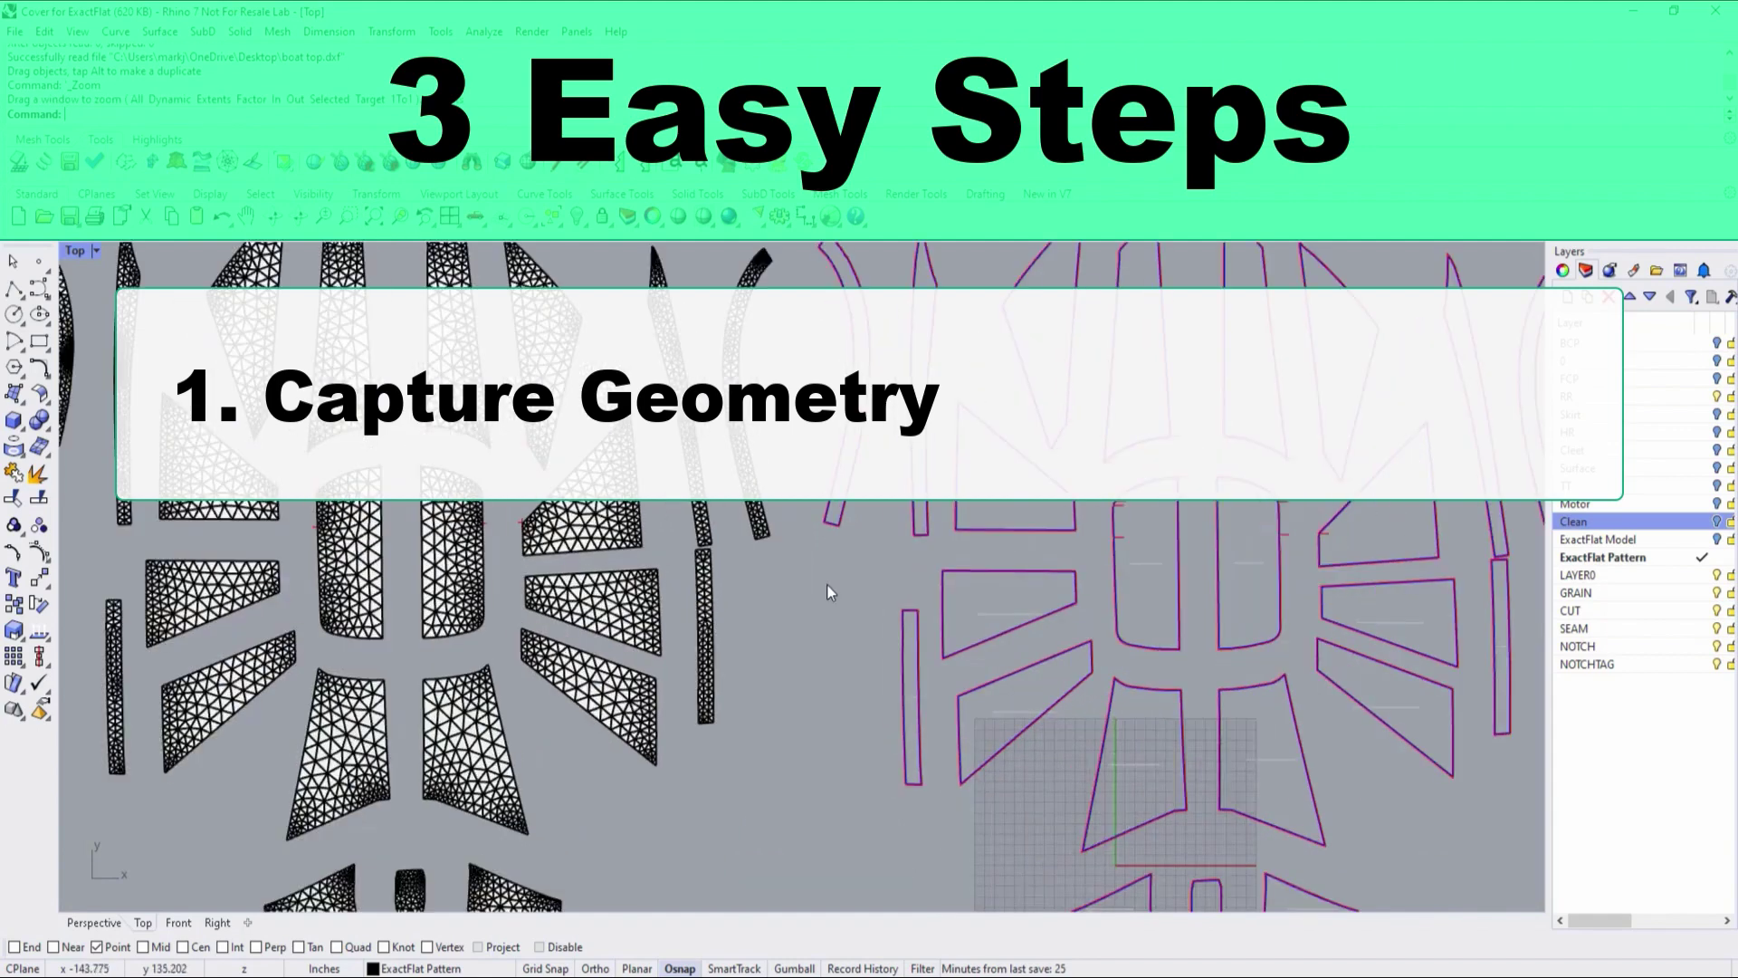